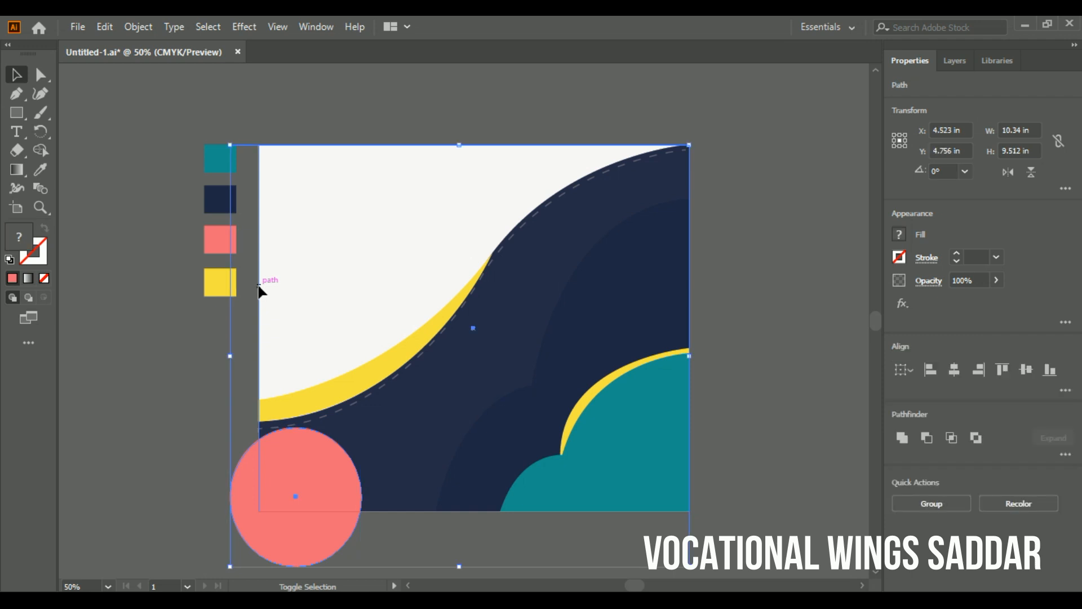
- Trim away the part of the coral circle that lies outside the artboard using Shape Builder
left_click(40, 150)
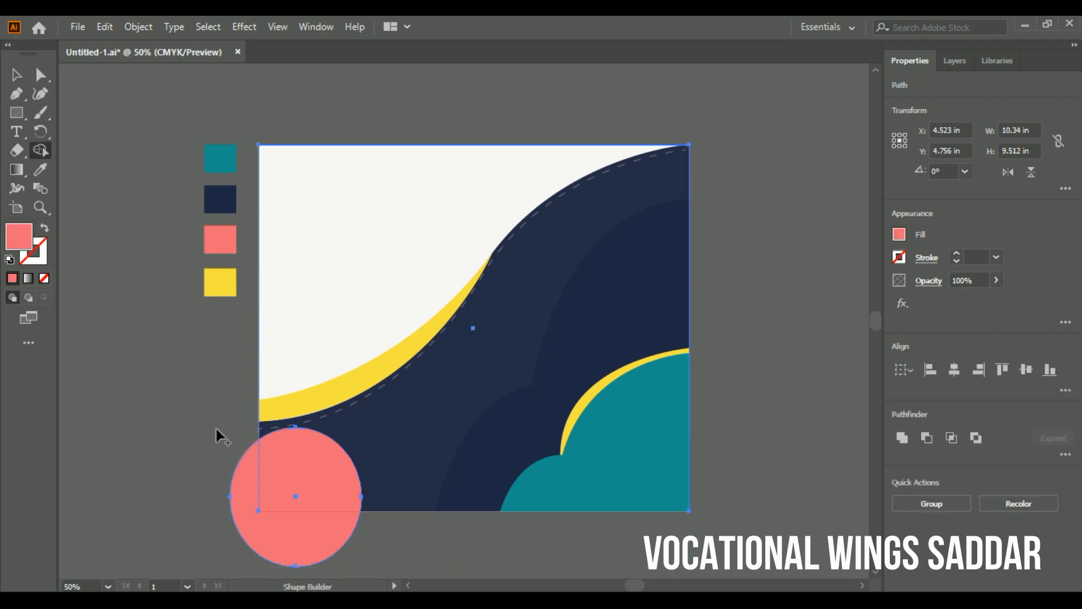
left_click(248, 488, "alt")
key("v")
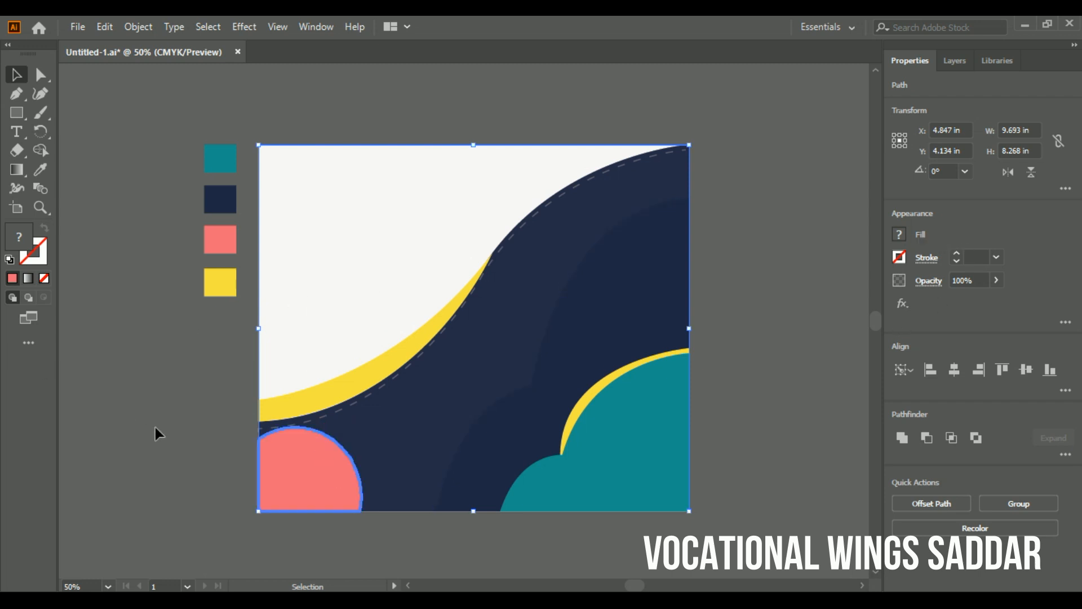
left_click(186, 428)
- Recolor the trimmed coral circle in the lower-left corner of the artwork with the navy swatch's color
left_click(321, 451)
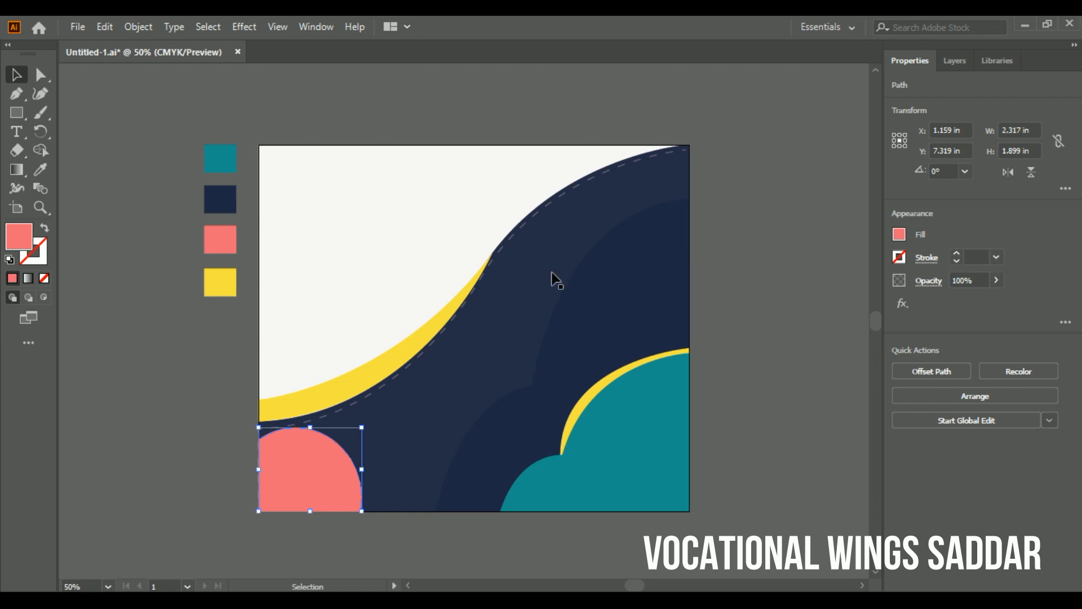
left_click(40, 169)
left_click(220, 199)
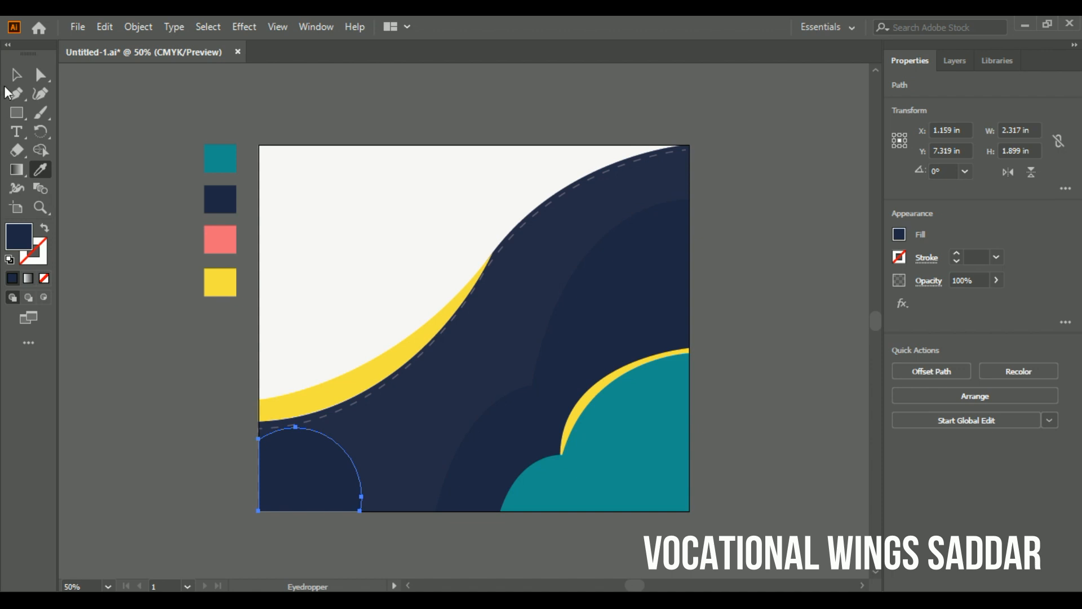
left_click(16, 74)
left_click(299, 93)
- Enlarge the navy corner shape to about 2.91 × 2.5 in and trim its overhang below the artboard using Shape Builder
left_click(314, 466)
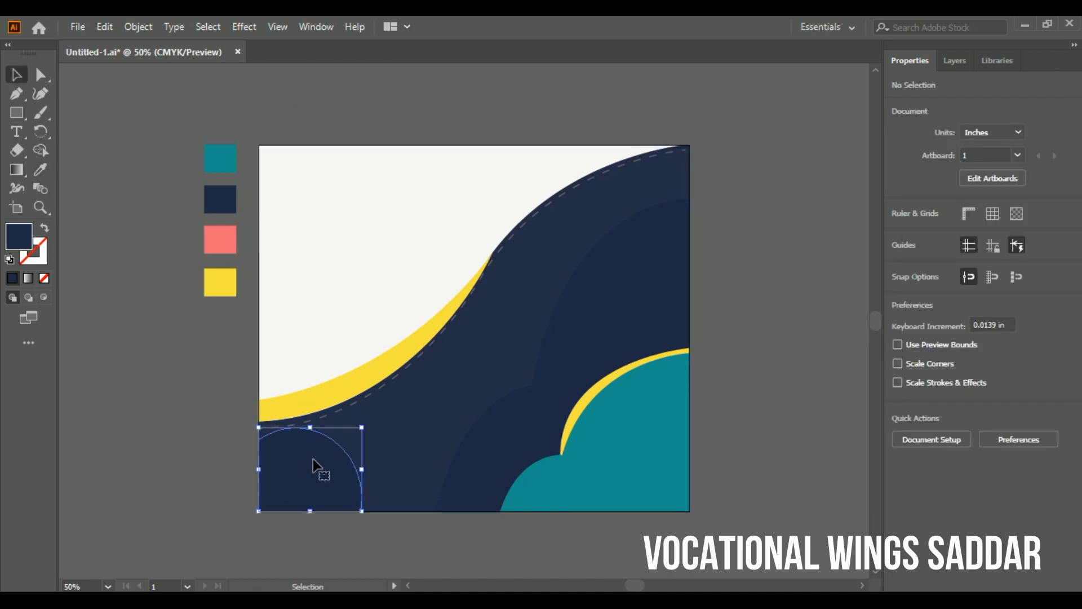
left_click_drag(367, 514, 387, 538)
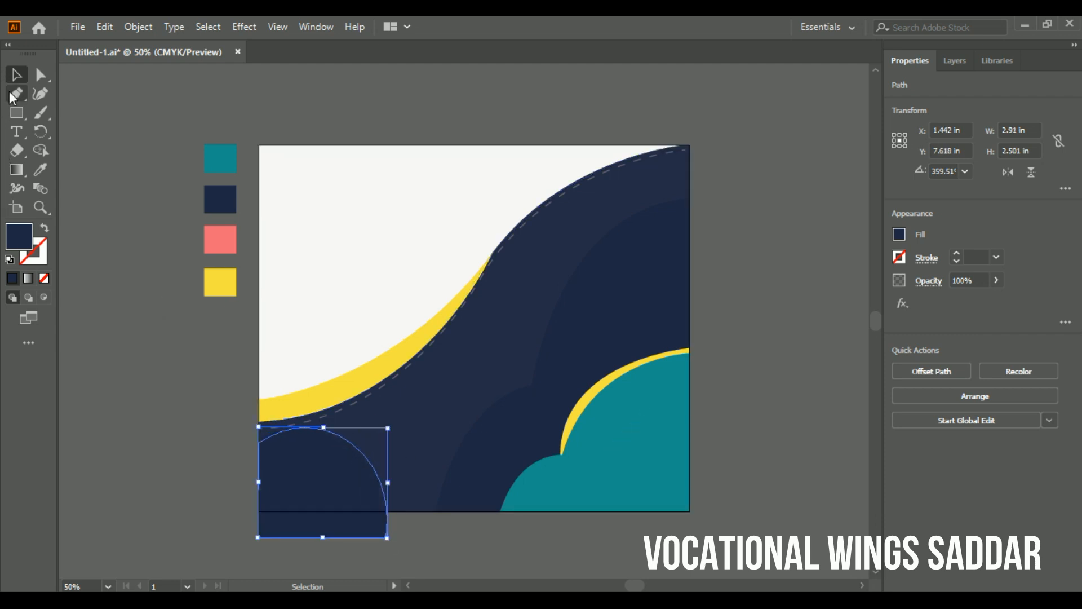
left_click(265, 176)
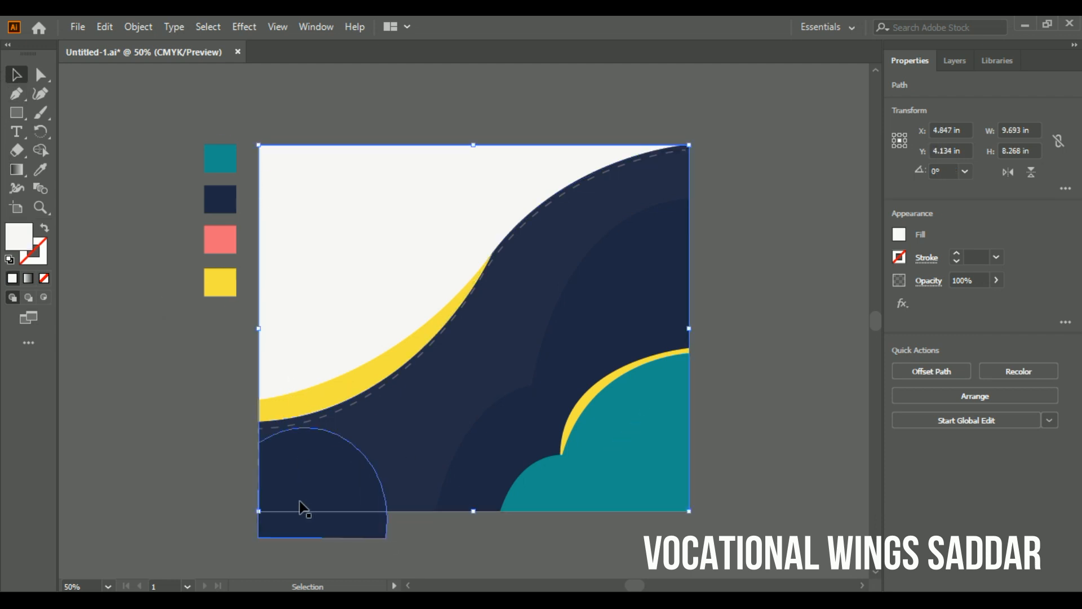
left_click(319, 526, "shift")
left_click(40, 150)
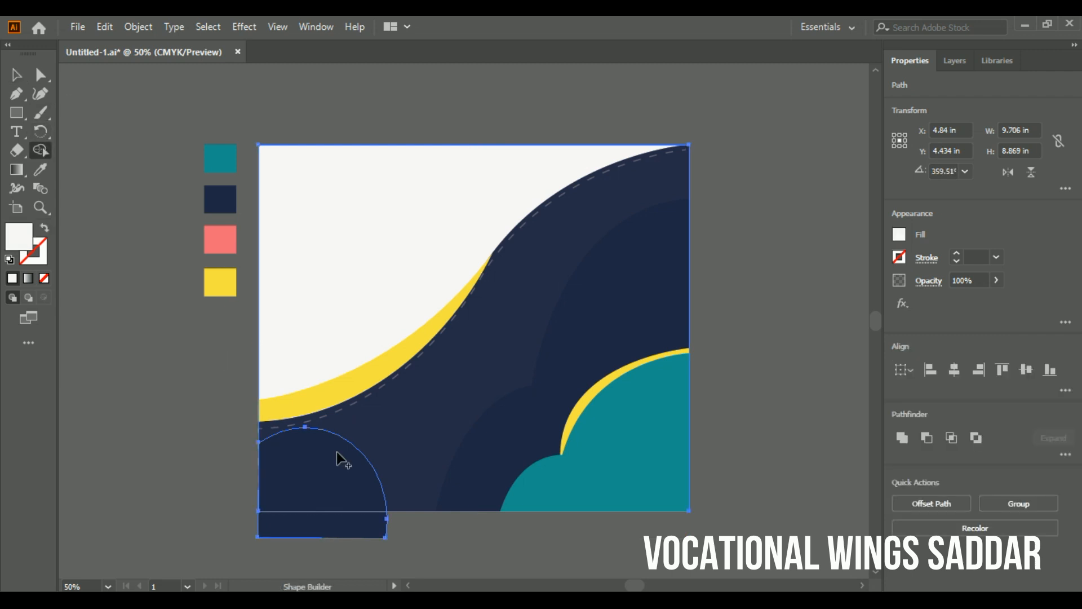
left_click(343, 532, "alt")
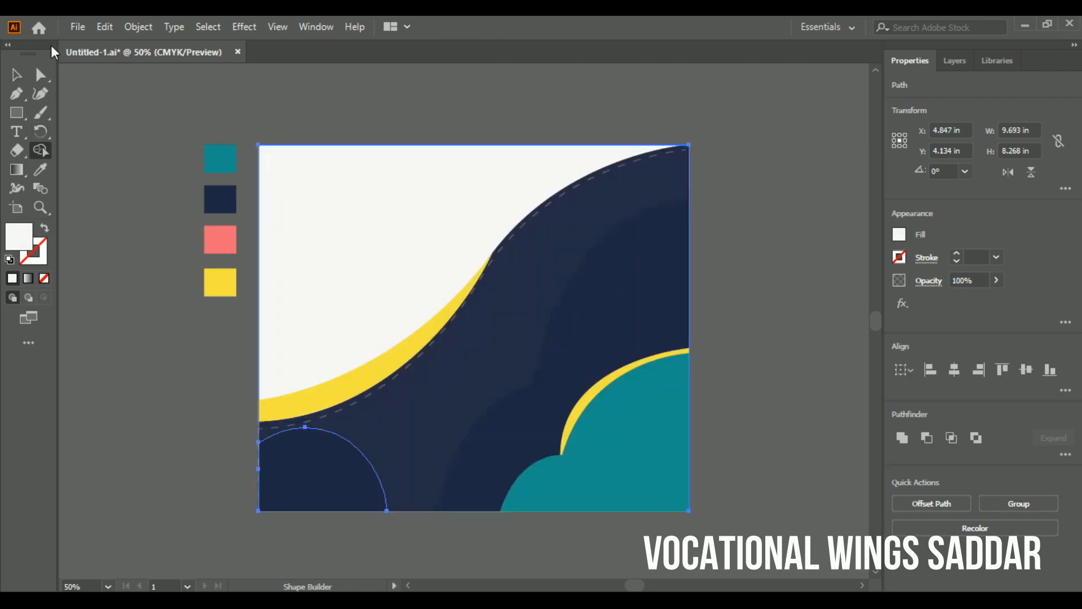
left_click(16, 75)
left_click(330, 94)
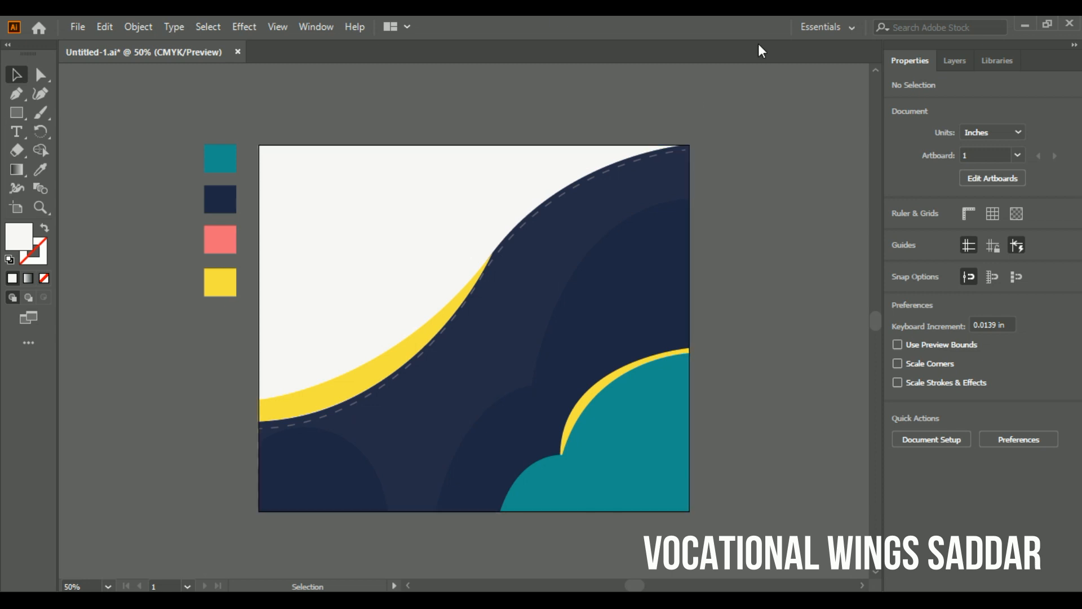
- Recolor the yellow stripe along the lower part of the wave with the coral swatch's color
left_click(381, 363)
left_click(35, 171)
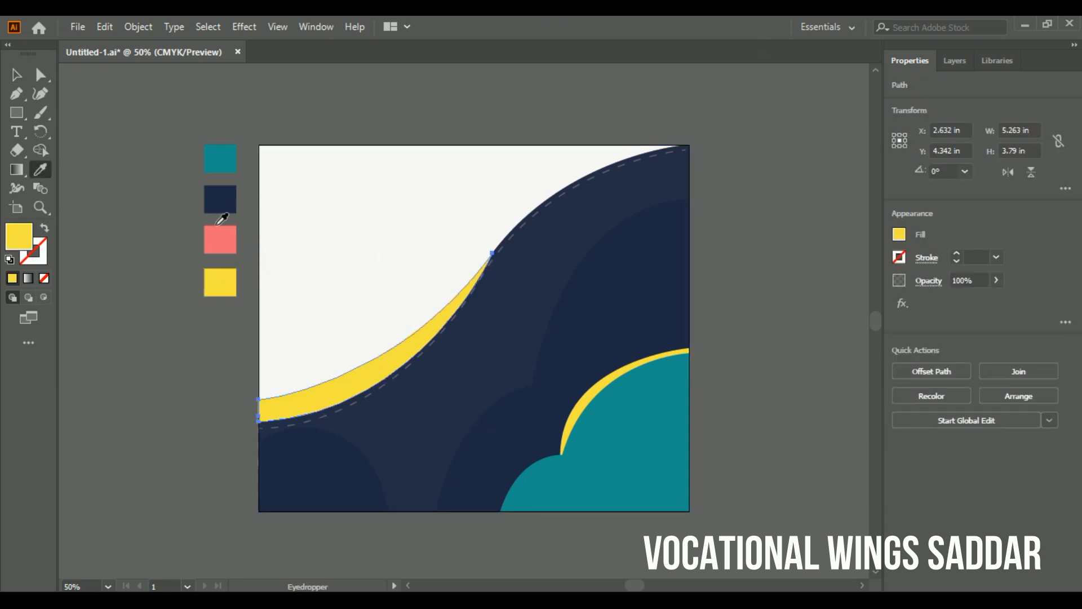
left_click(232, 231)
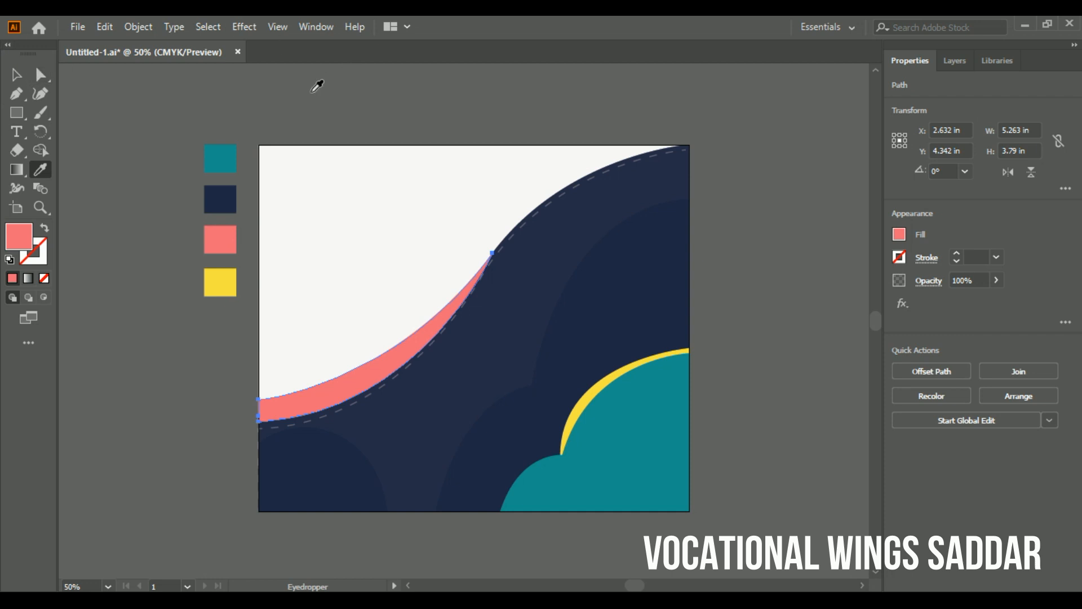
left_click(17, 74)
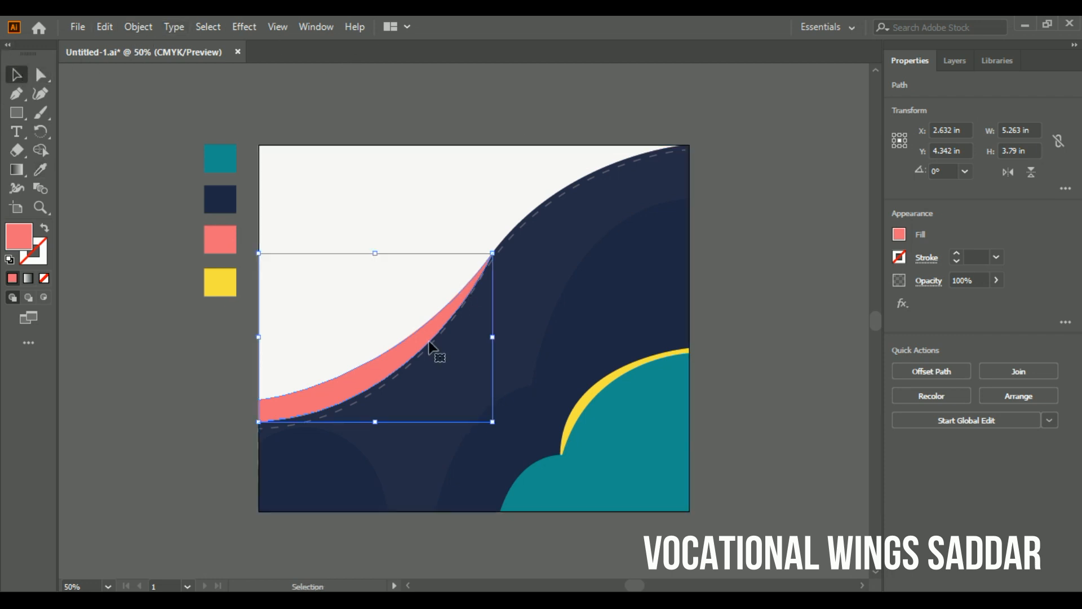
- Duplicate the coral stripe, rotate the copy to about 180°, and place it along the upper-right part of the wave
left_click_drag(410, 355, 589, 232)
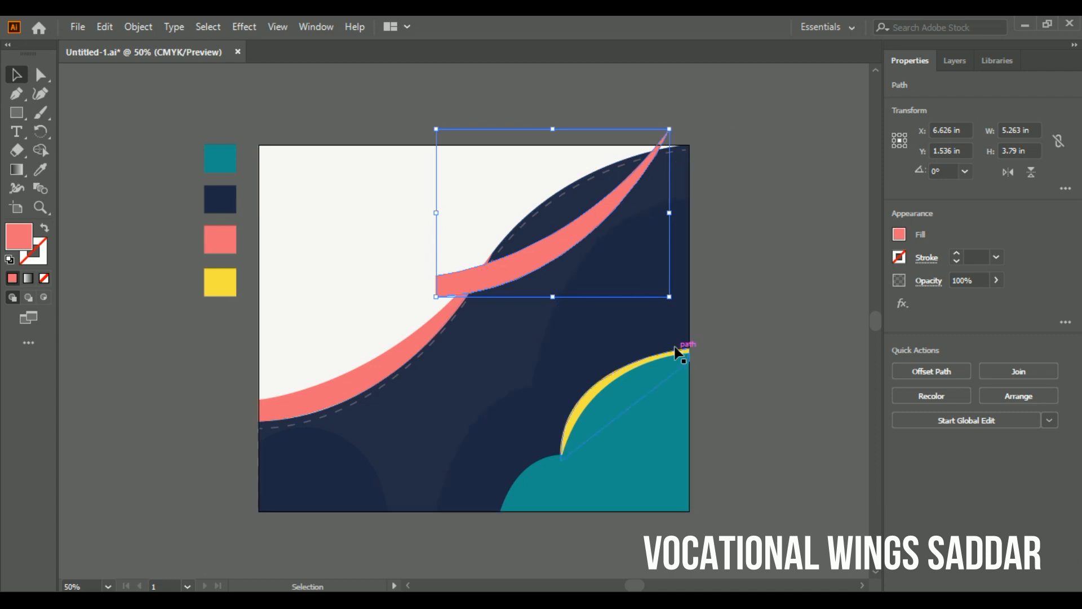
left_click_drag(672, 306, 529, 164)
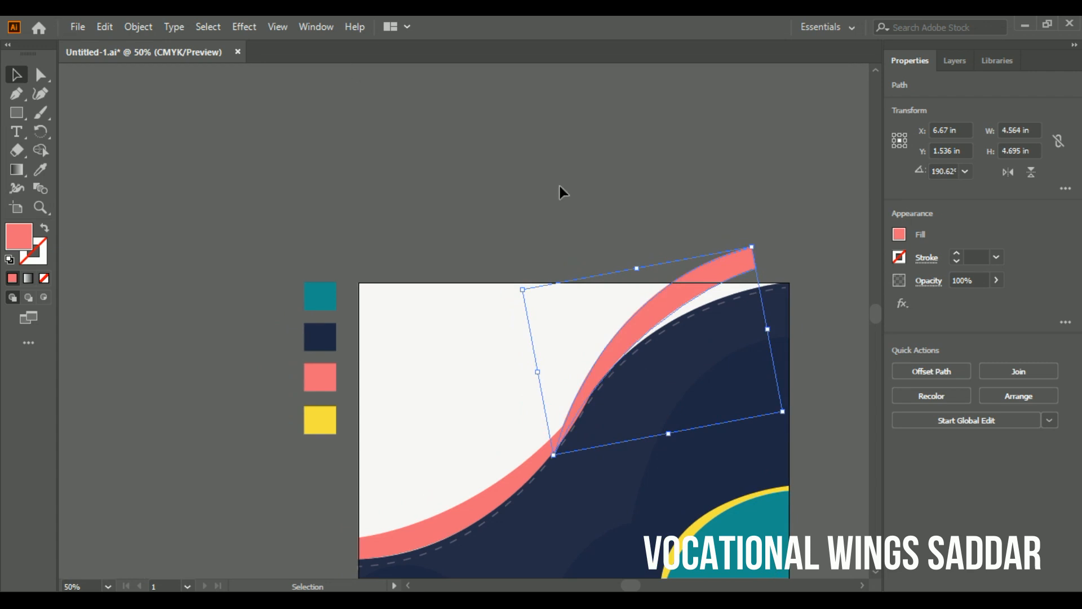
left_click(107, 586)
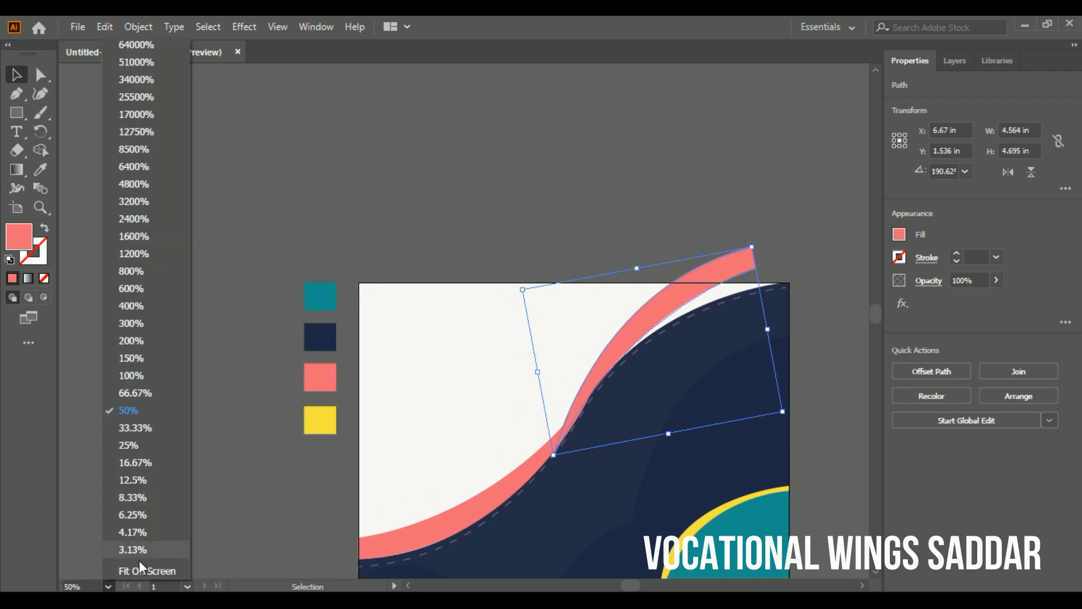
left_click(135, 570)
left_click_drag(562, 122, 573, 134)
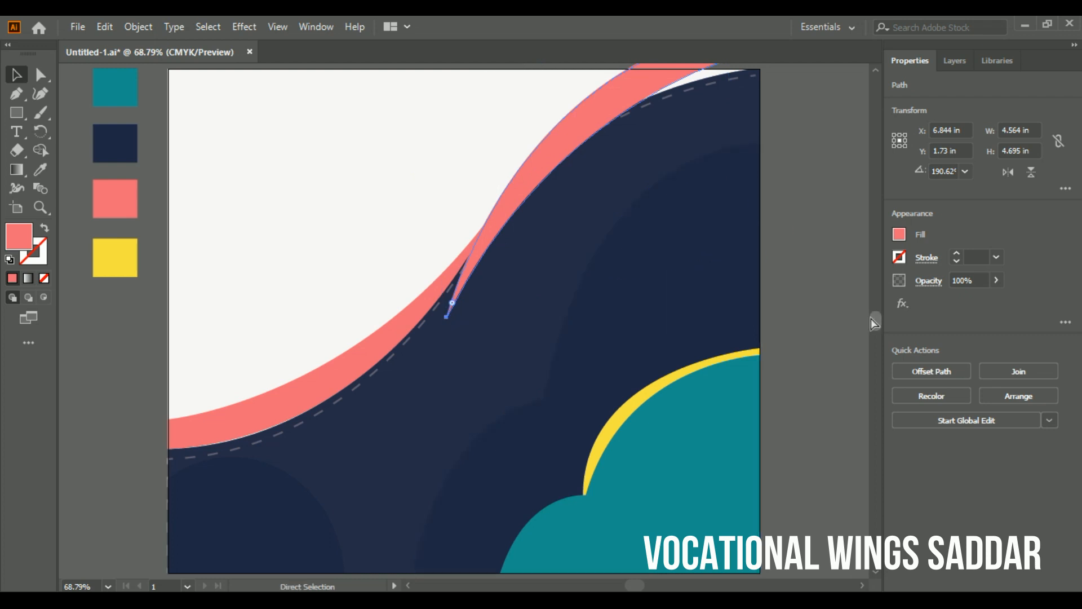
key("ctrl+minus")
left_click_drag(606, 182, 627, 217)
left_click_drag(581, 243, 584, 253)
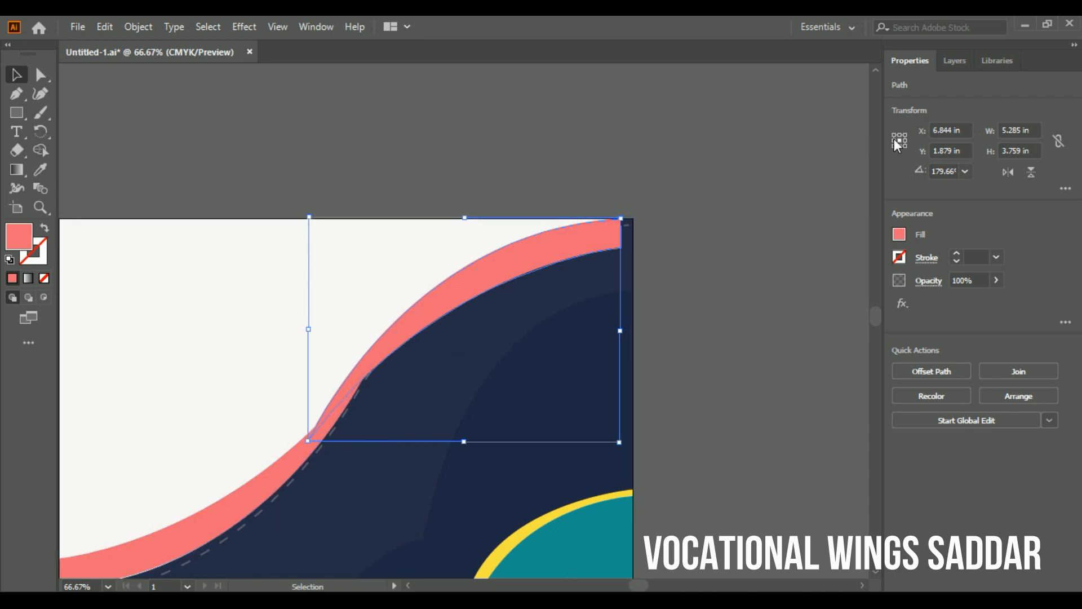
- Constrain the stripe copy's proportions, turn on Scale Corners, and set its reference point to bottom right
left_click(1058, 141)
left_click(1066, 189)
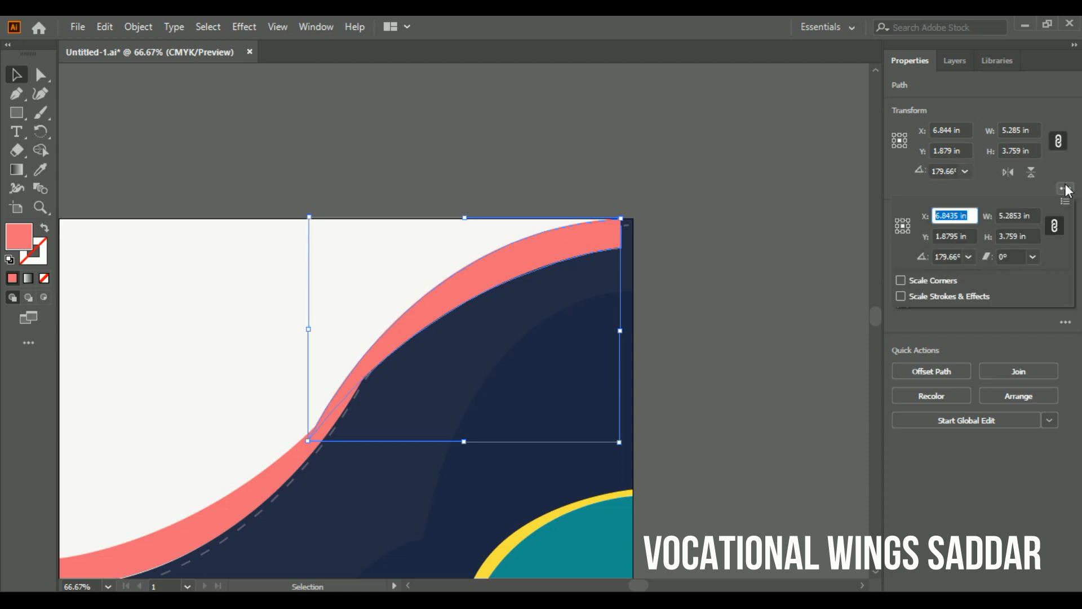
left_click(901, 280)
left_click(909, 231)
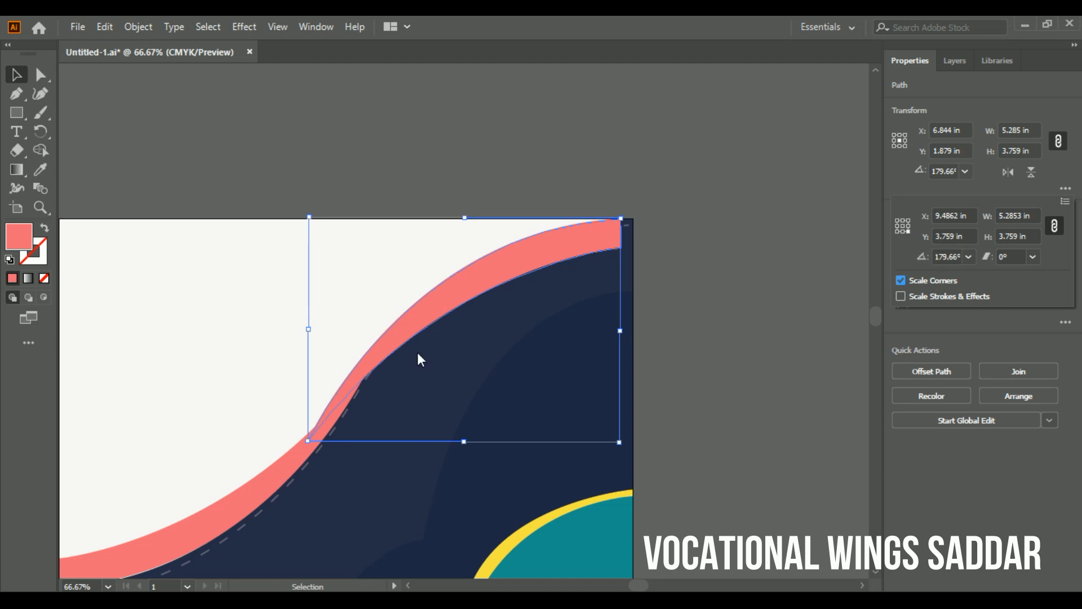
left_click(463, 269)
- Reposition the coral stripe copy against the upper wave and resize it to about 4.71 × 4.39 in
left_click_drag(308, 443, 331, 464)
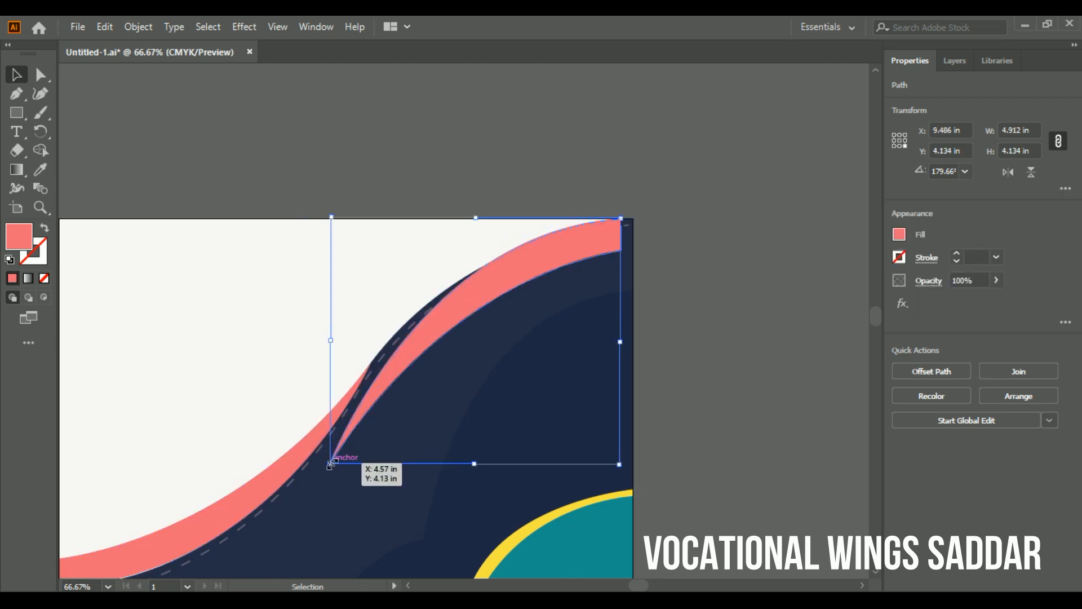
left_click_drag(575, 238, 593, 219)
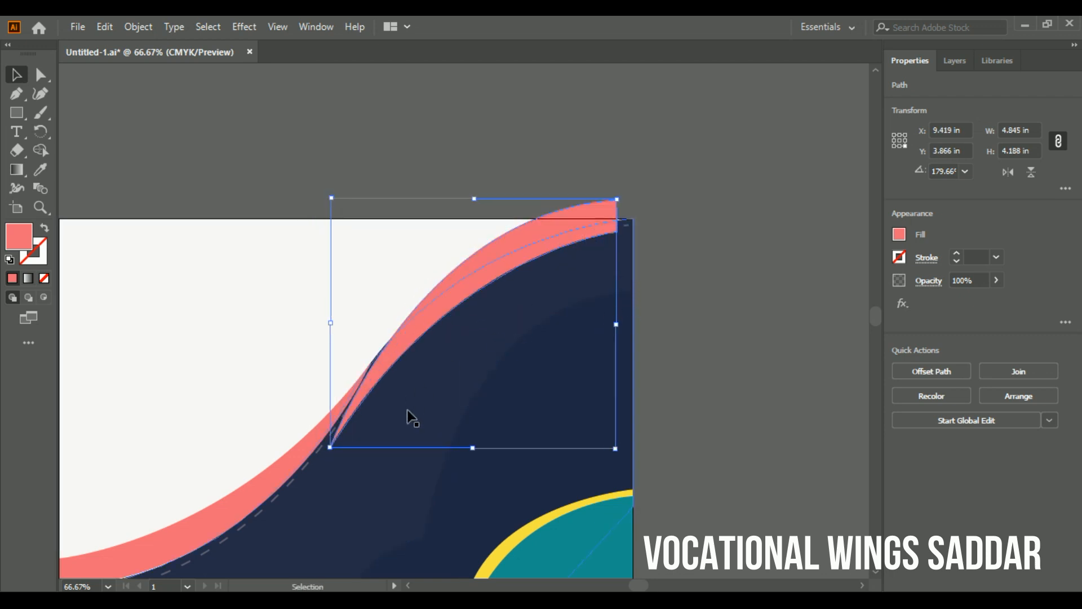
left_click_drag(333, 448, 338, 459)
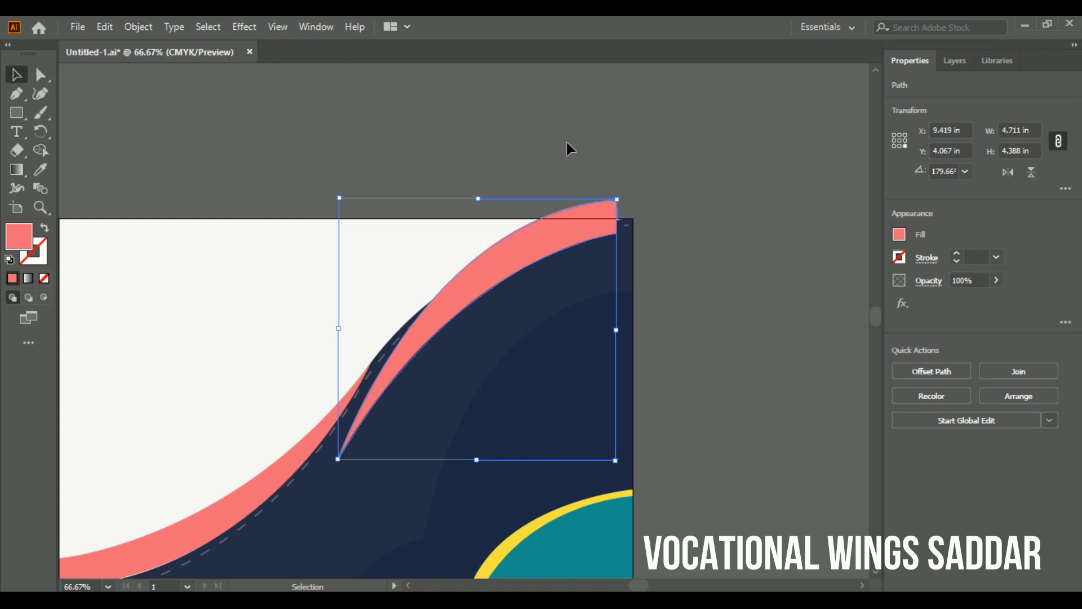
- Send the coral stripe copy backward until it lies behind the navy wave and its dashed line
right_click(481, 265)
mouse_move(603, 505)
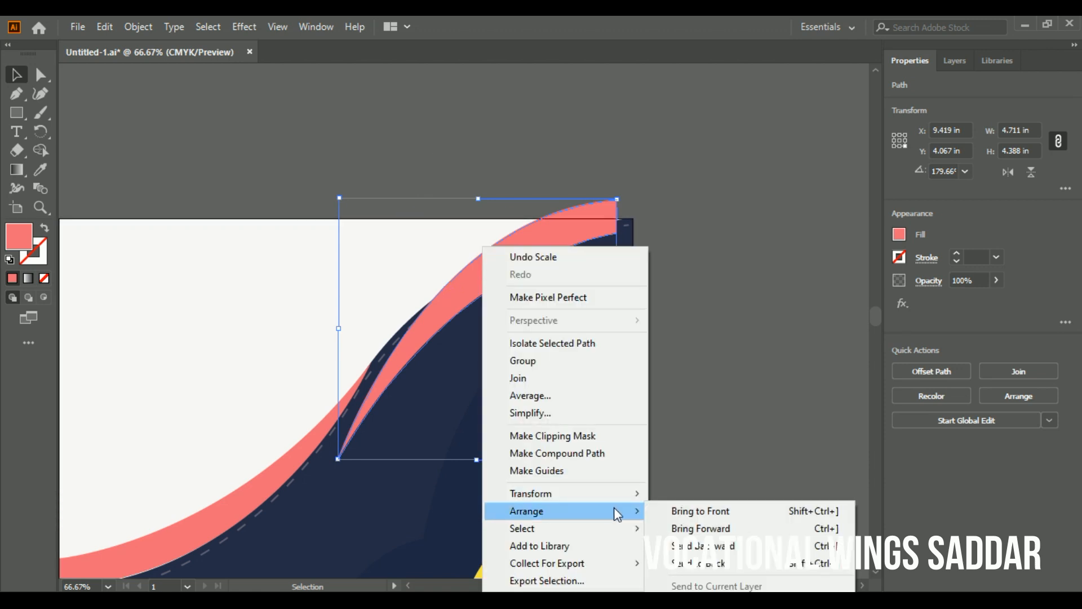
left_click(694, 552)
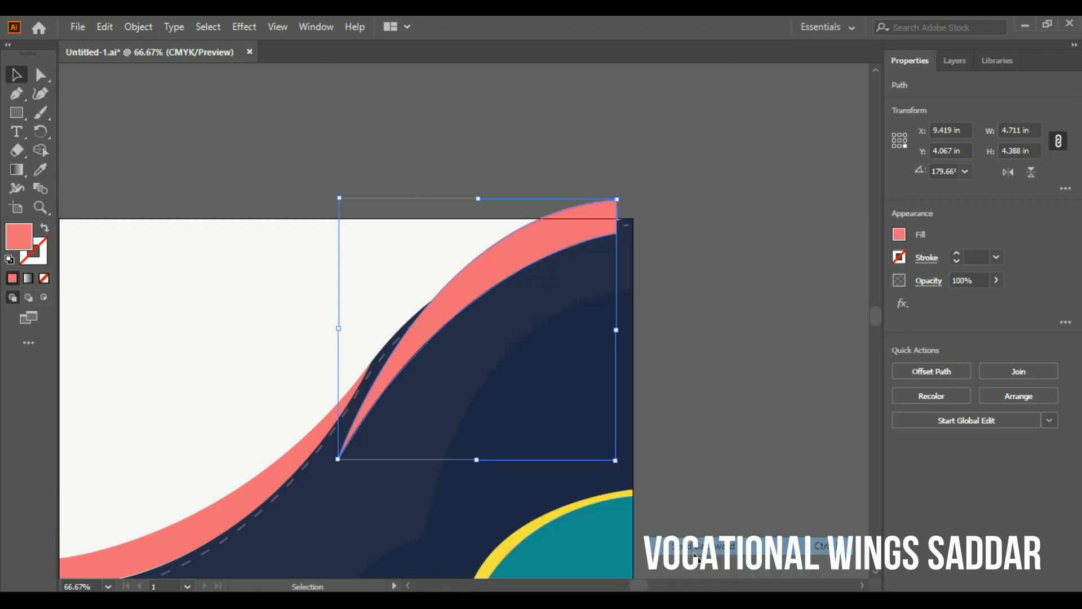
right_click(532, 264)
mouse_move(630, 516)
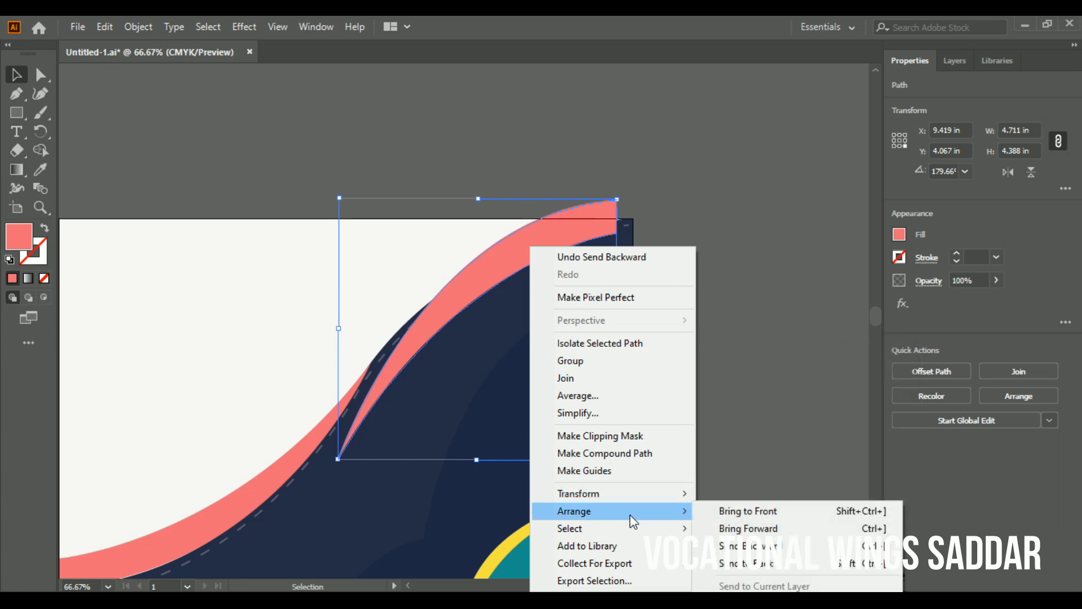
left_click(650, 73)
left_click(526, 252)
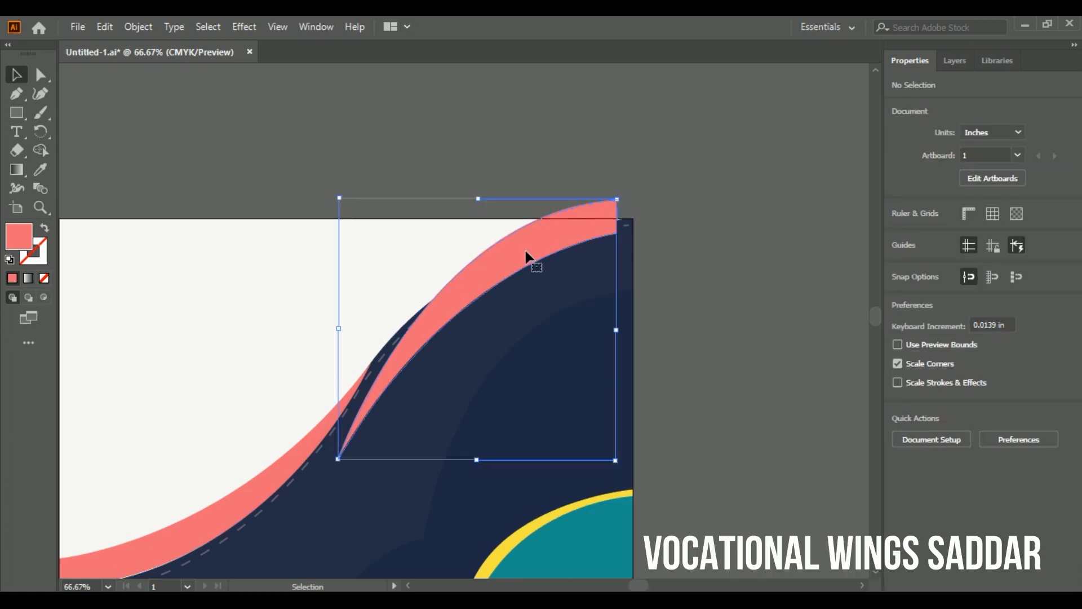
key("ctrl")
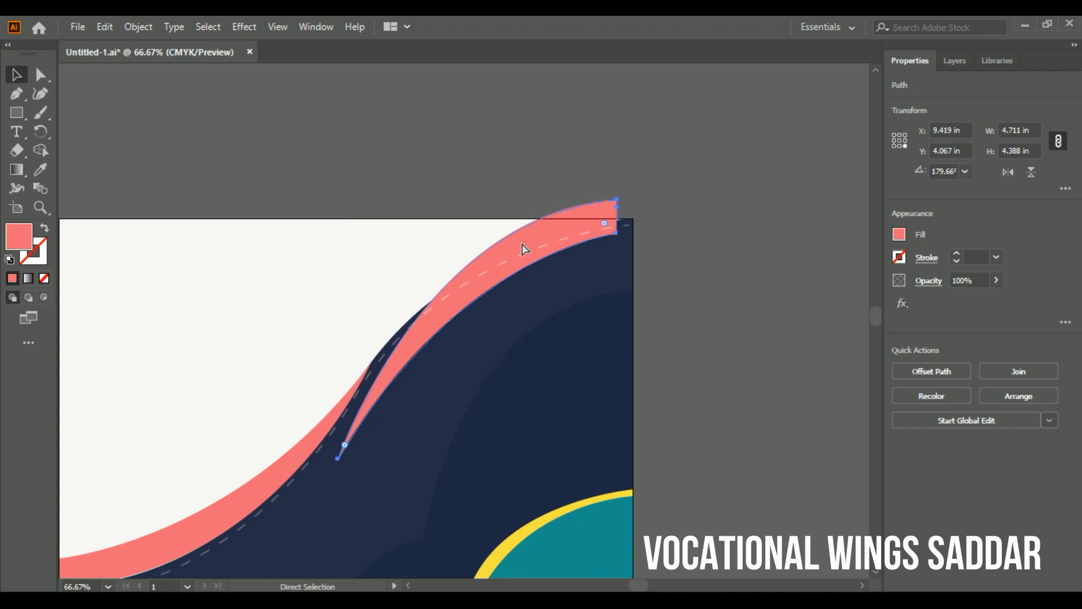
key("ctrl+bracketleft")
- Move the coral stripe copy down slightly and resize it to about 4.3 × 2.77 in, with its tip meeting the lower stripe
mouse_move(500, 246)
left_mouse_down()
mouse_move(490, 243)
mouse_move(513, 249)
mouse_move(471, 252)
mouse_move(506, 246)
left_mouse_up()
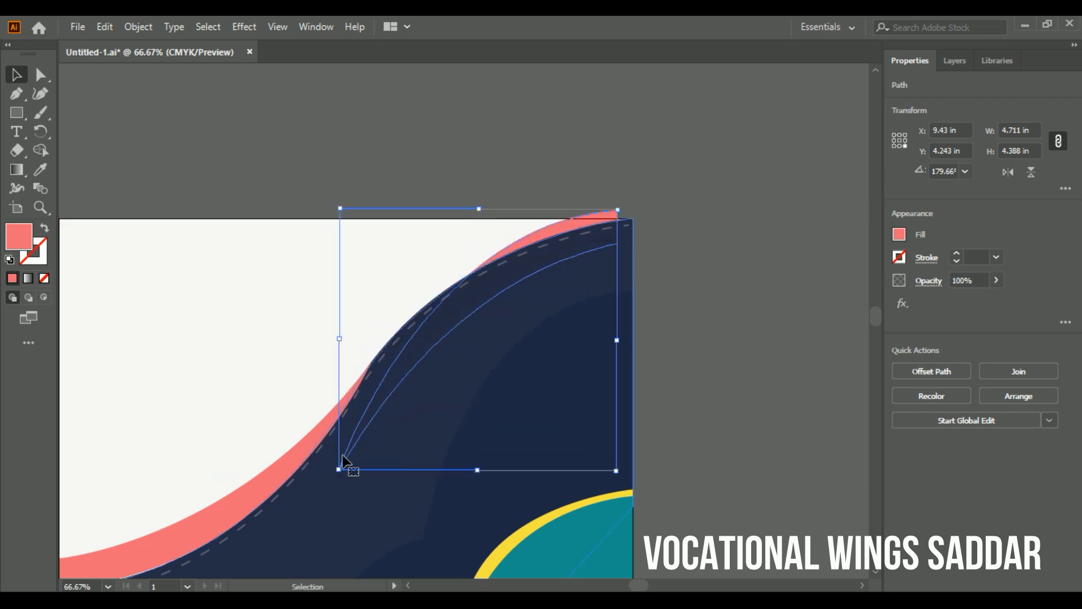
left_click_drag(339, 470, 362, 373)
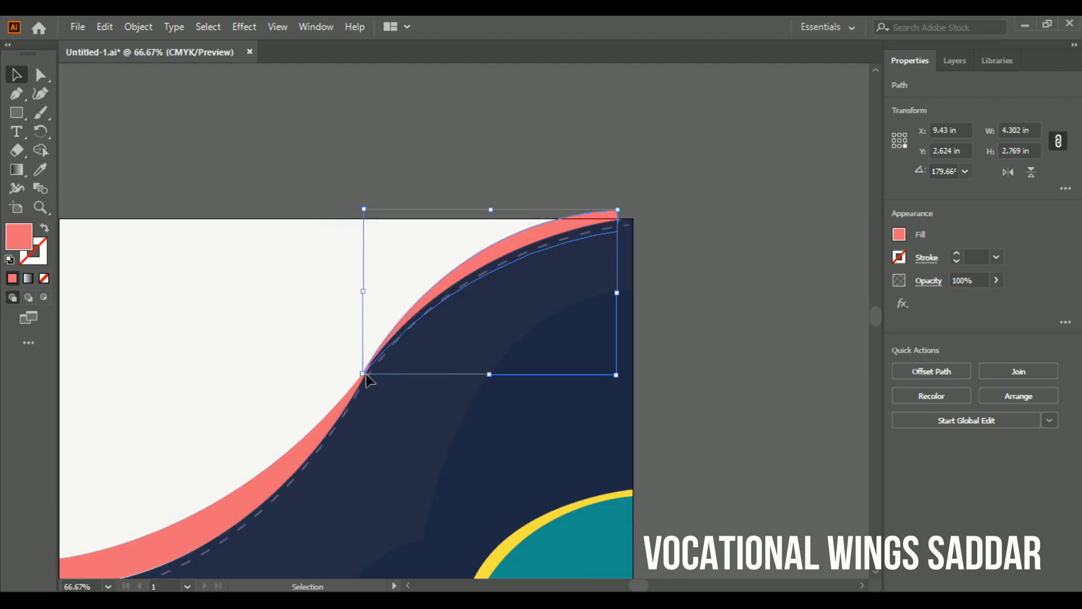
left_click(604, 174)
- Trim the part of the upper coral stripe that extends above the artboard using Shape Builder
left_click(456, 237)
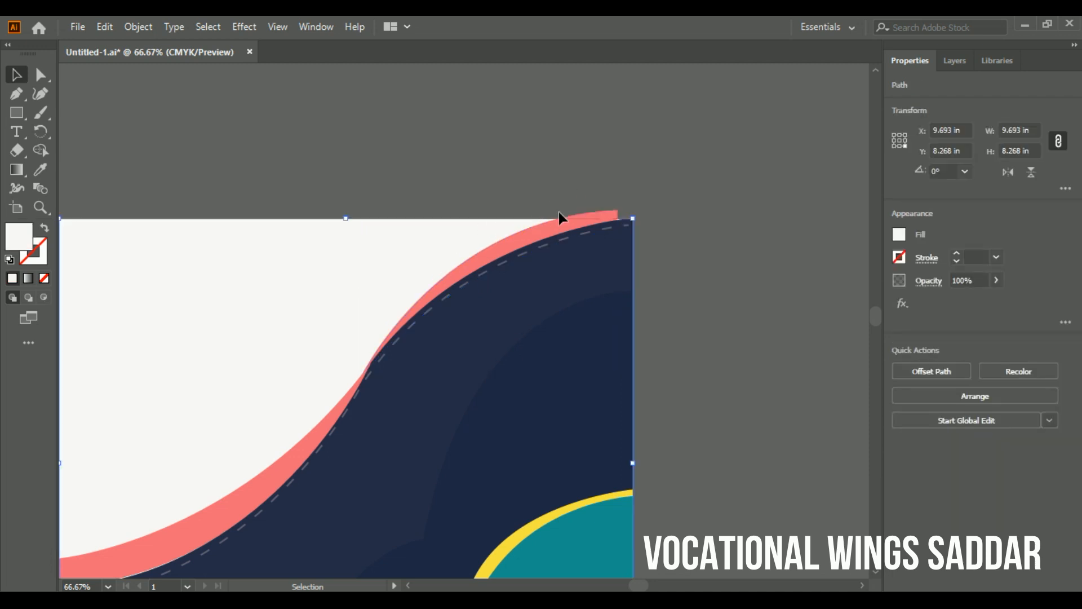
left_click(592, 219, "shift")
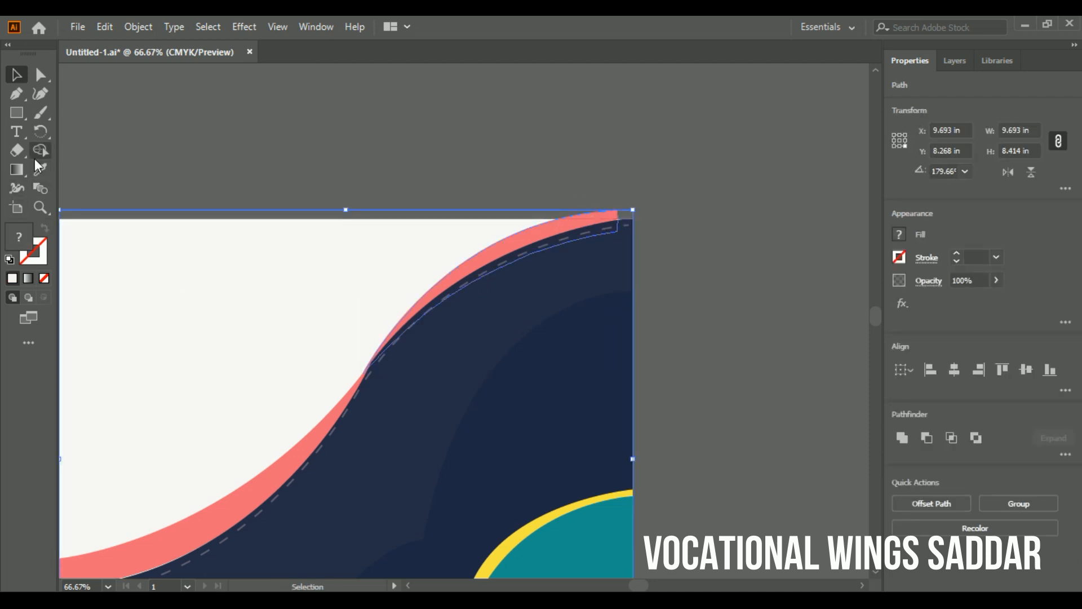
left_click(40, 150)
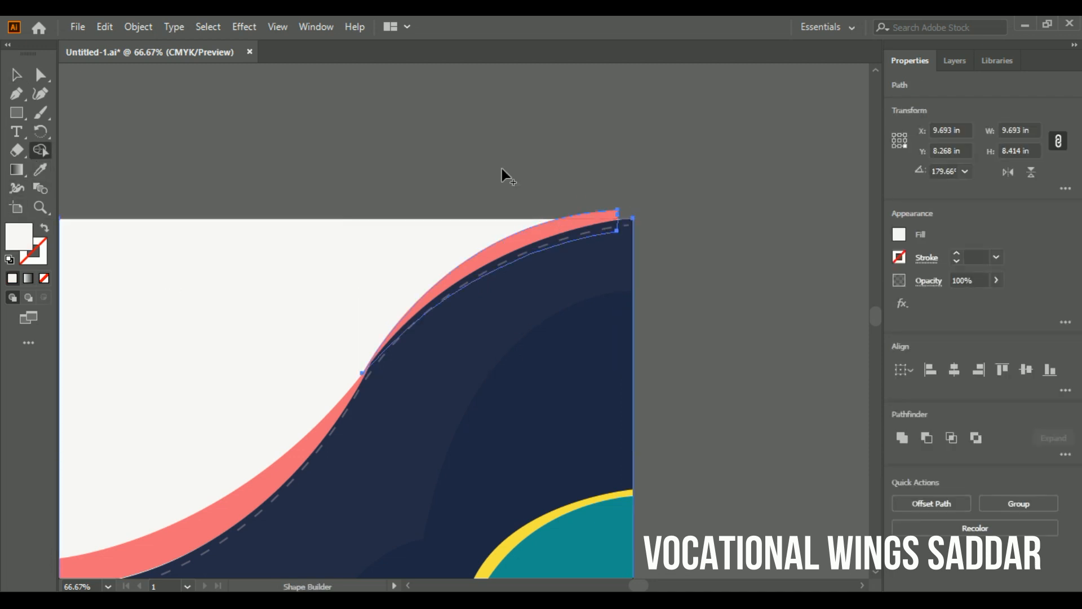
left_click(607, 221)
key("ctrl+0")
key("v")
left_click(377, 80)
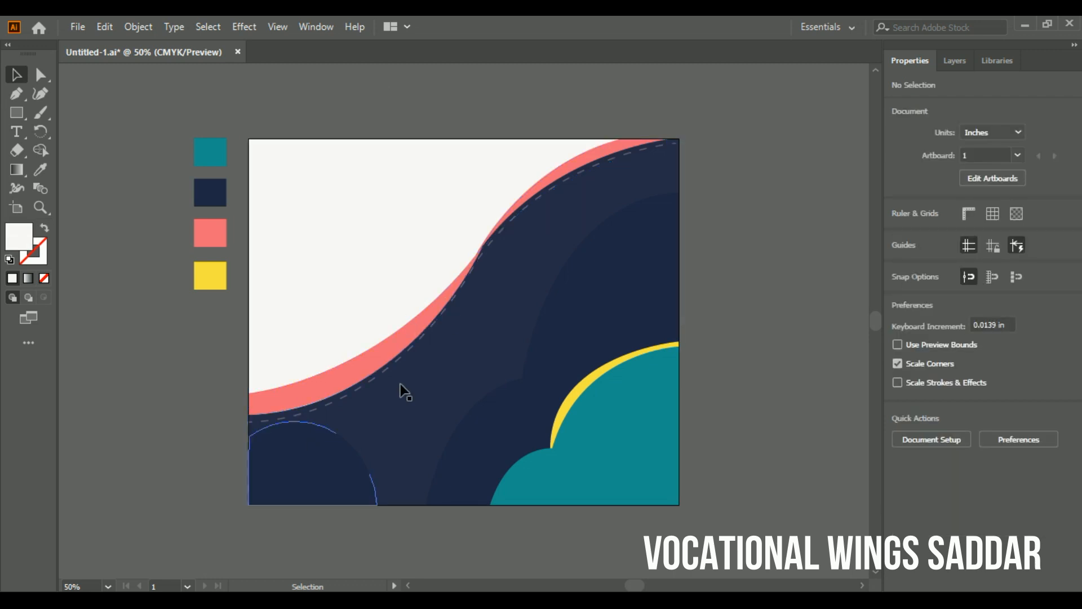
- Lock the large navy wave shape that spans the artboard
left_click(541, 221)
right_click(541, 221)
left_click(514, 274)
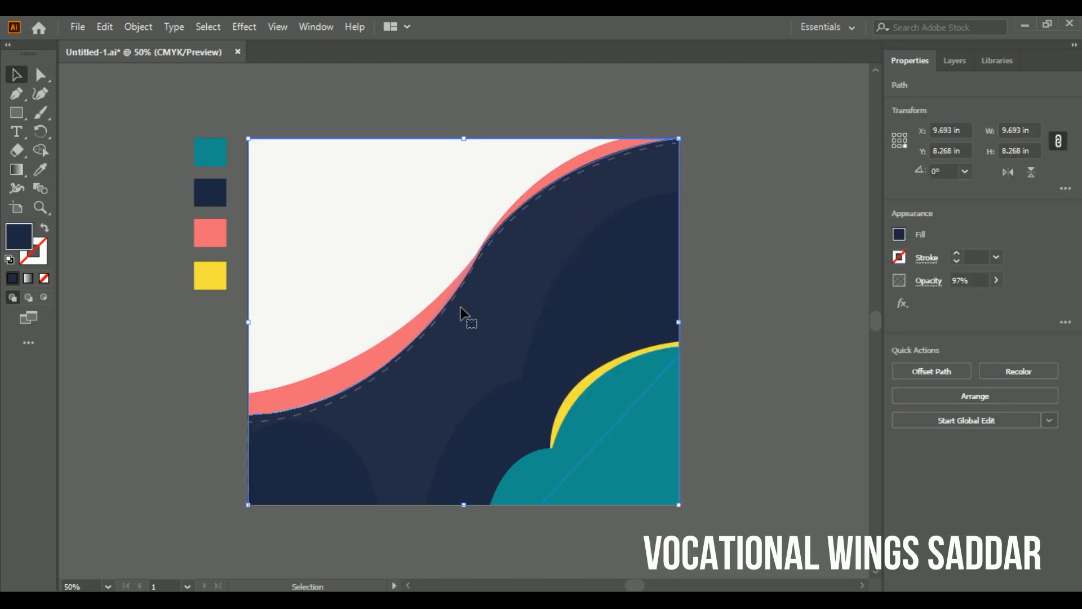
left_click(139, 26)
mouse_move(292, 141)
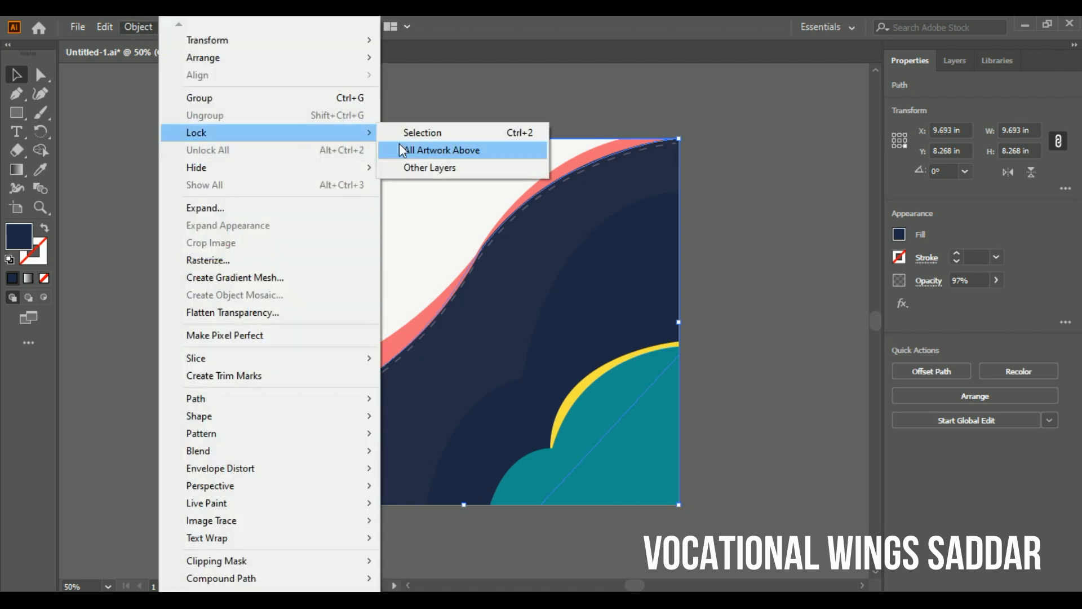
left_click(405, 134)
left_click(575, 246)
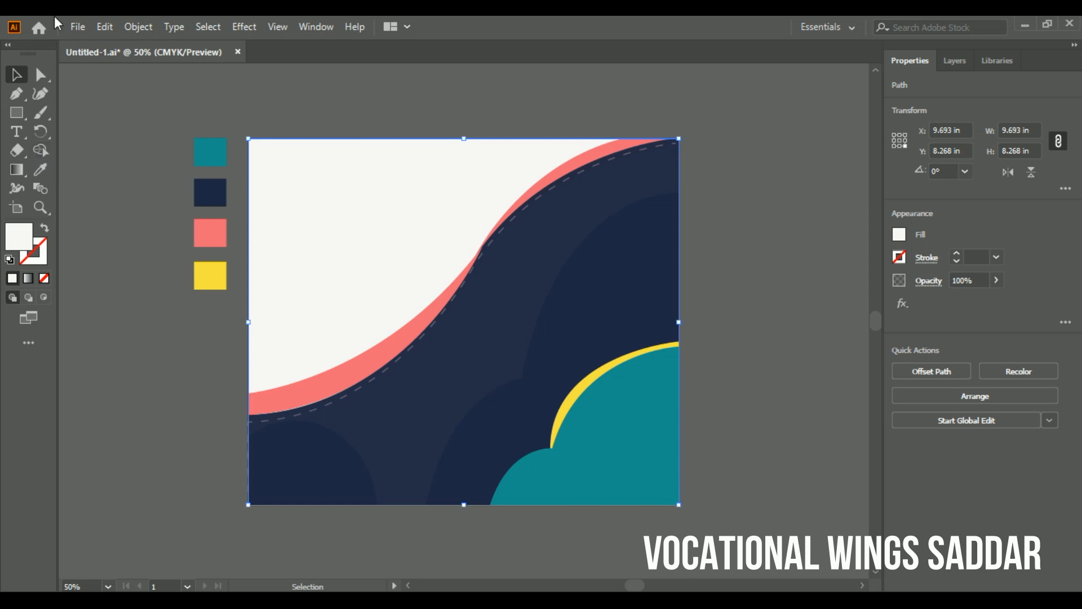
- Open the pizza photo delish-keto-pizza-073-1544039876.jpg from the Desktop folder
left_click(76, 27)
left_click(96, 75)
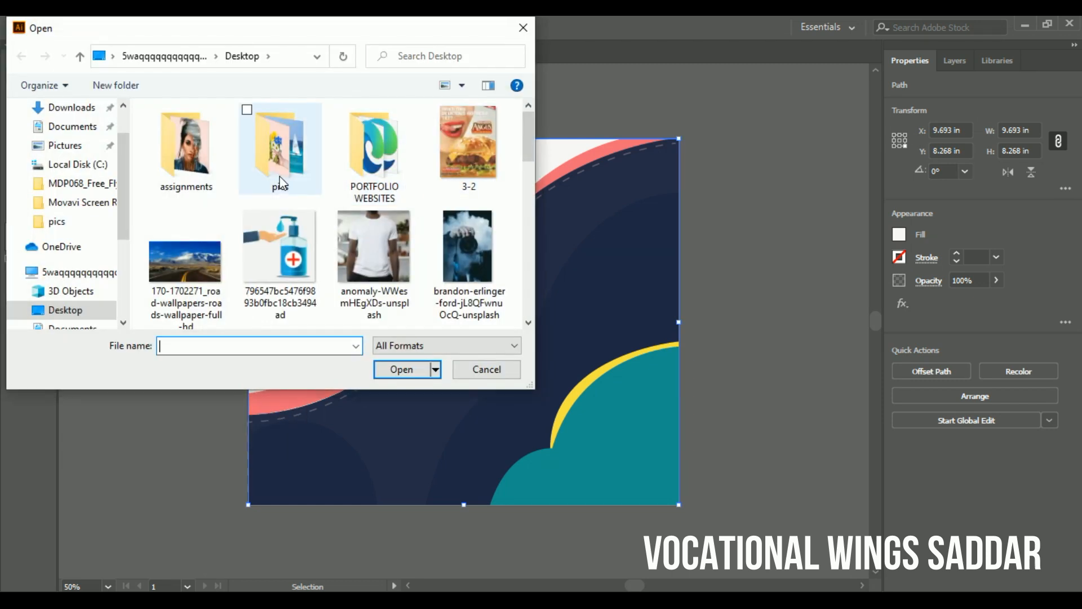
left_click(73, 327)
left_click(90, 328)
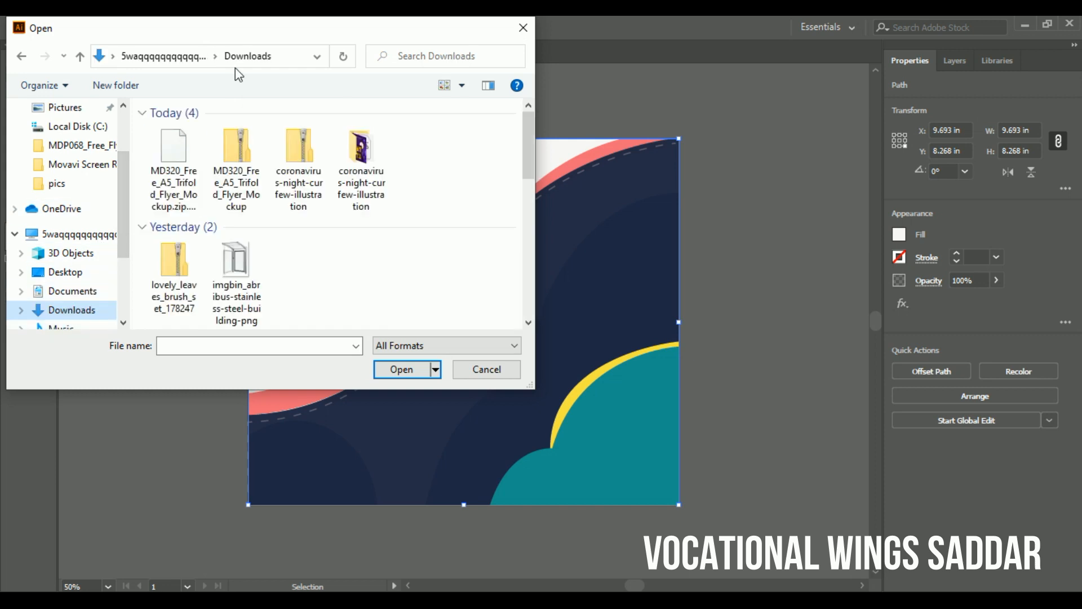
scroll(125, 118, "up", 3)
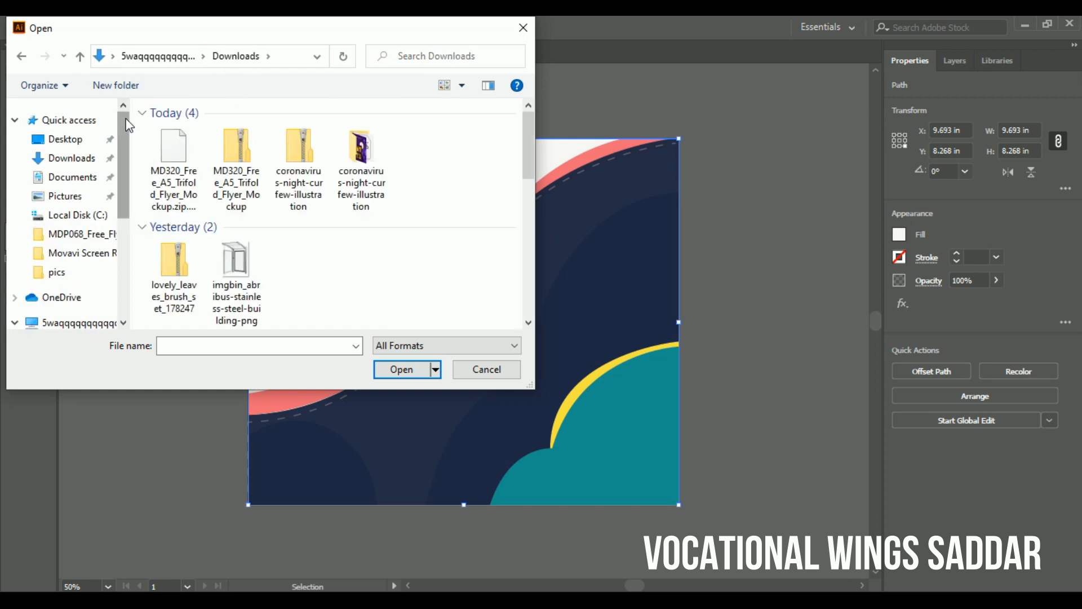
left_click(84, 139)
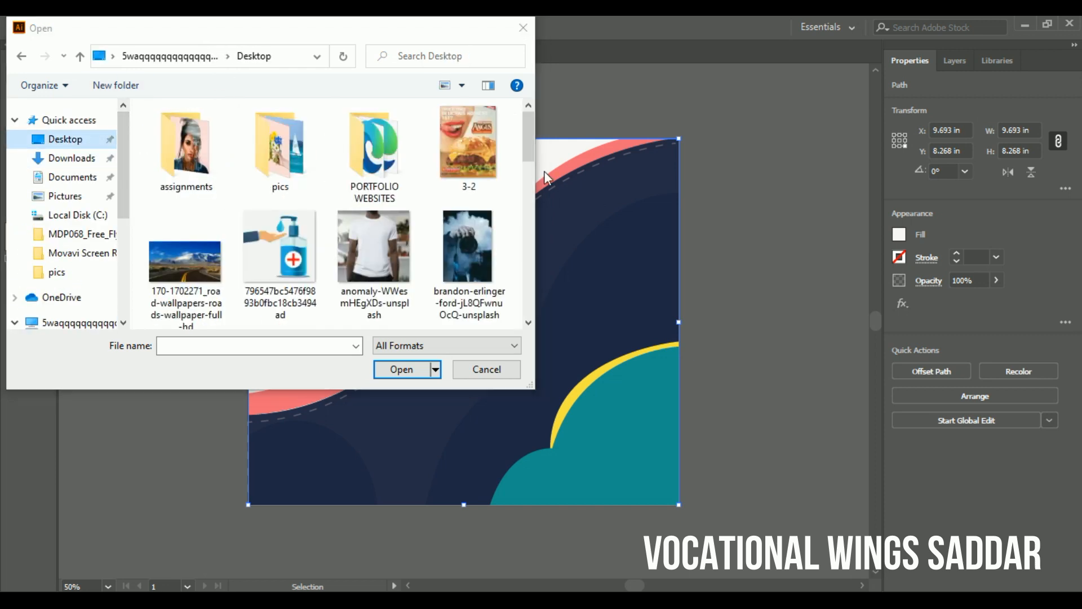
left_click_drag(526, 149, 522, 181)
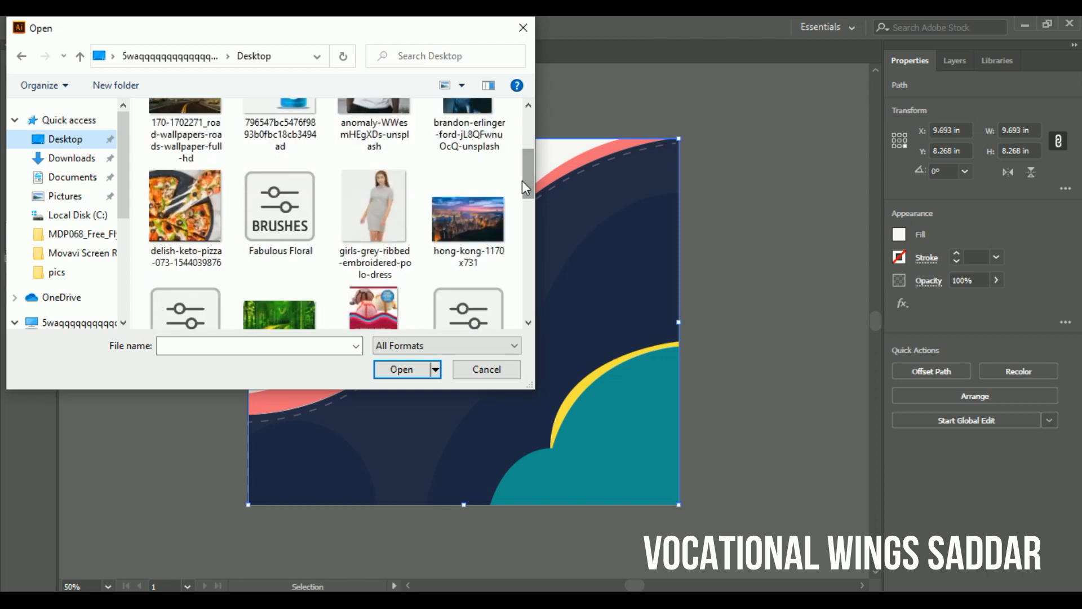
double_click(208, 242)
- Transfer the pizza photo from its own document into the Untitled-1 poster, and close the photo's document
left_click_drag(360, 55, 484, 135)
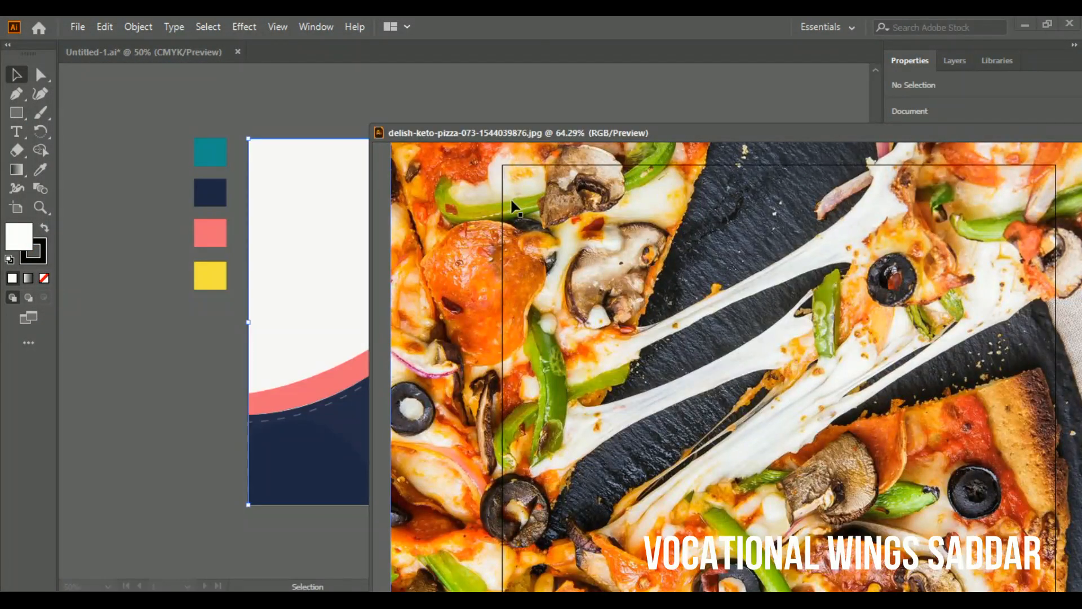
left_click_drag(492, 238, 346, 246)
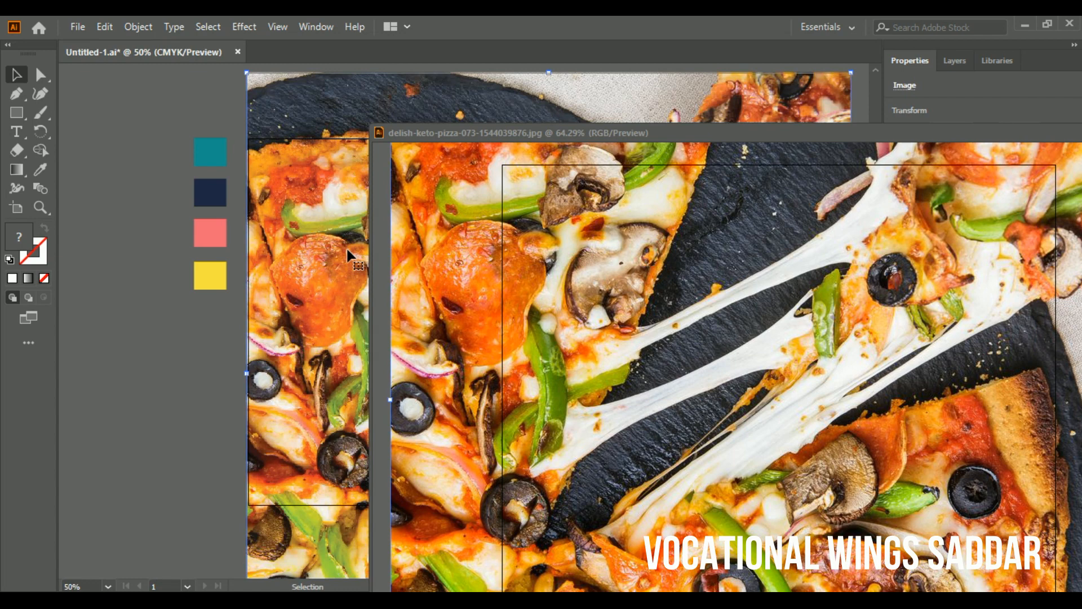
left_click_drag(599, 129, 190, 146)
left_click(768, 149)
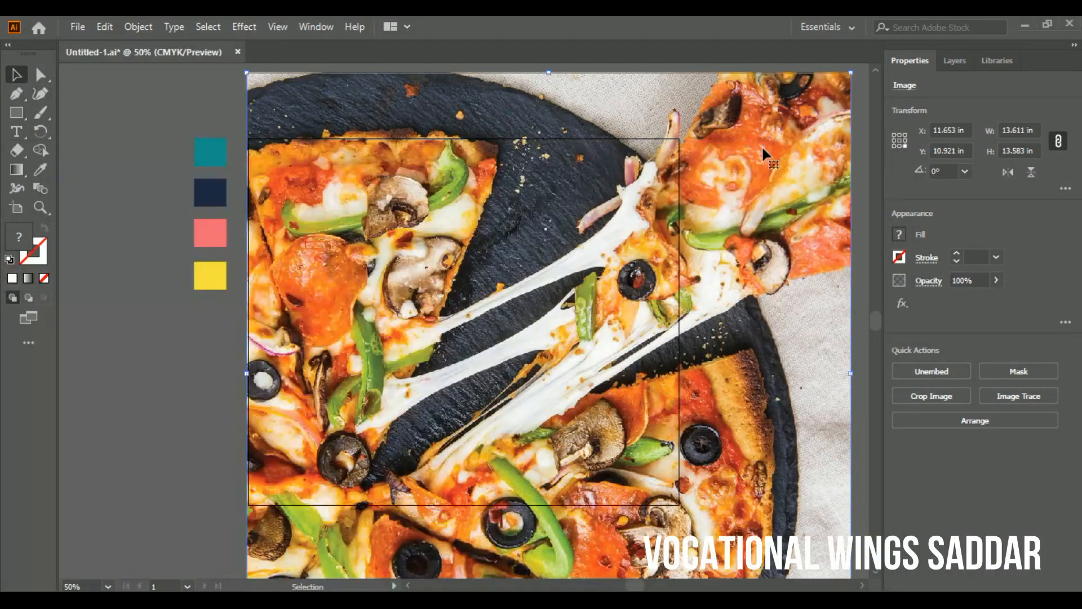
key("ctrl+minus")
key("ctrl+minus")
key("t")
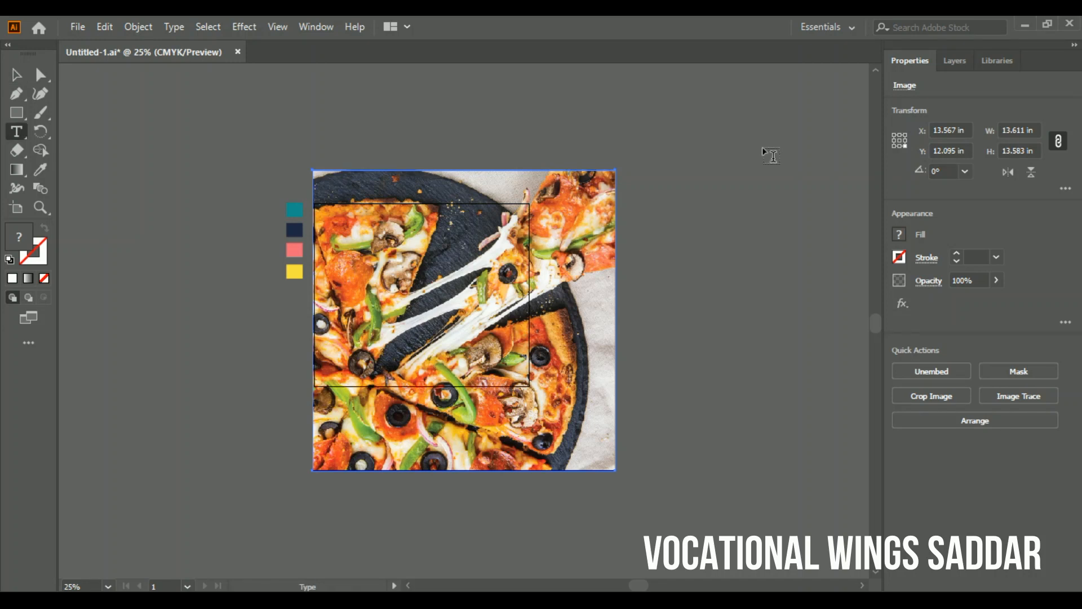
key("ctrl+t")
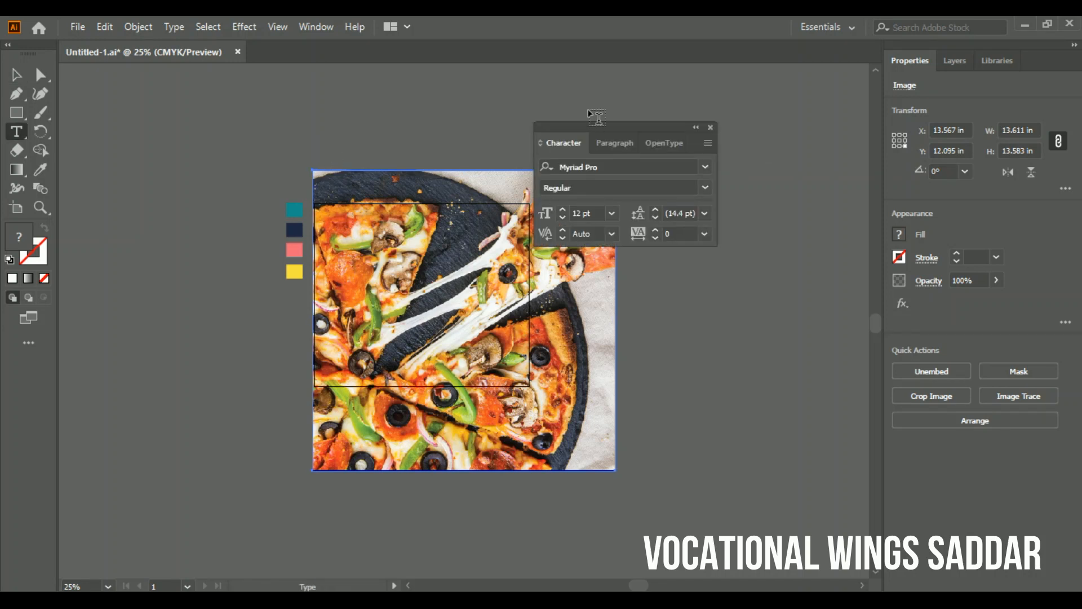
left_click(710, 128)
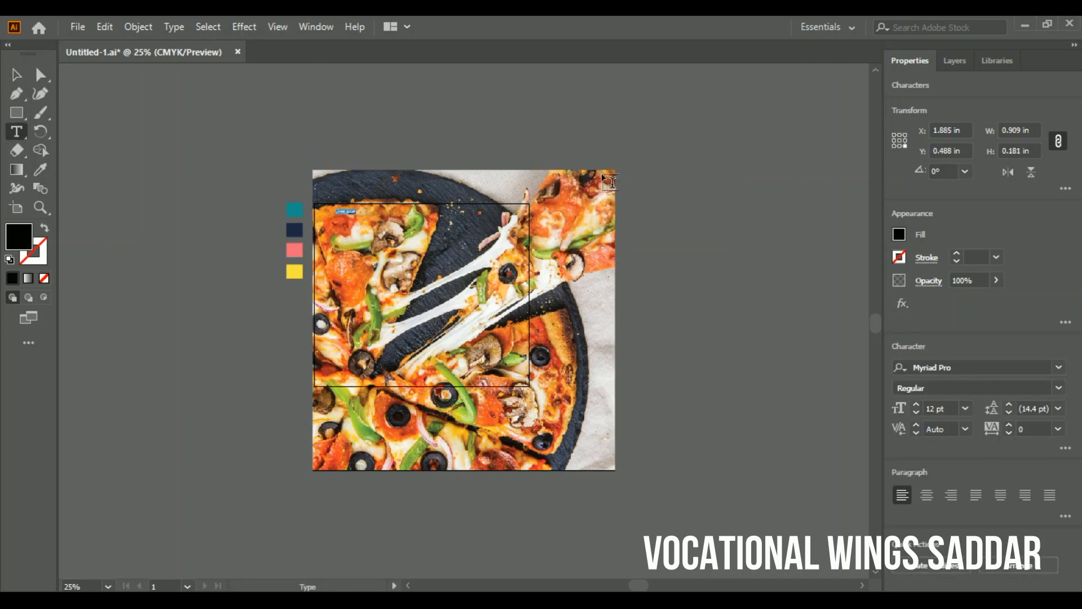
left_click(17, 75)
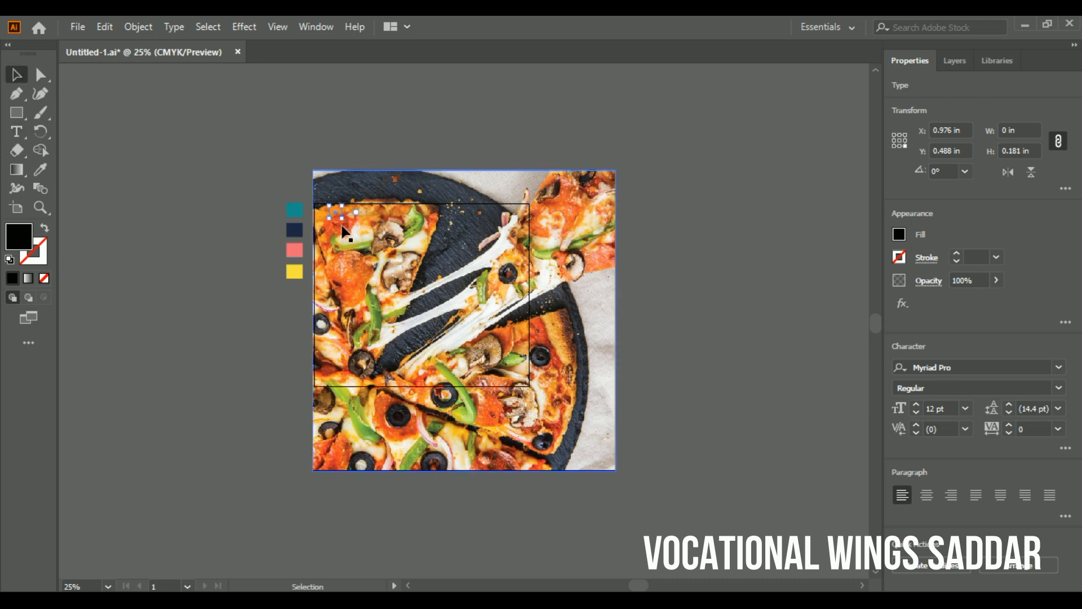
left_click(556, 131)
- Shrink the pizza photo to about 3.23 × 3.59 in at the artboard's left edge
left_click(601, 172)
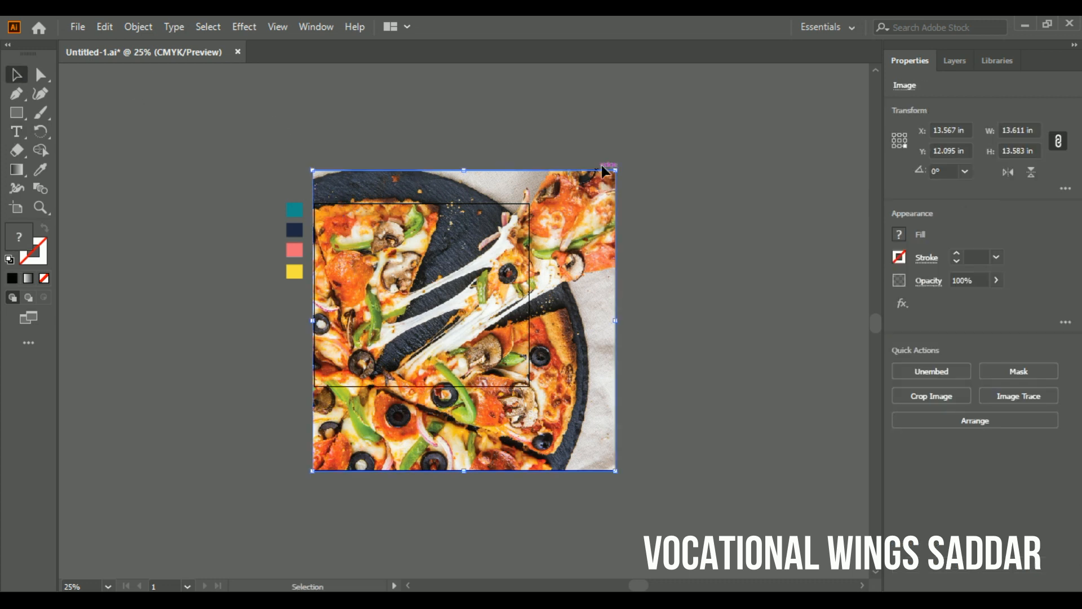
left_click_drag(615, 170, 385, 286)
left_click_drag(349, 470, 355, 365)
- Align the pizza photo with the artboard's upper-left corner and enlarge it to about 8.36 × 6.31 in
key("ctrl+plus")
key("ctrl+plus")
key("ctrl+plus")
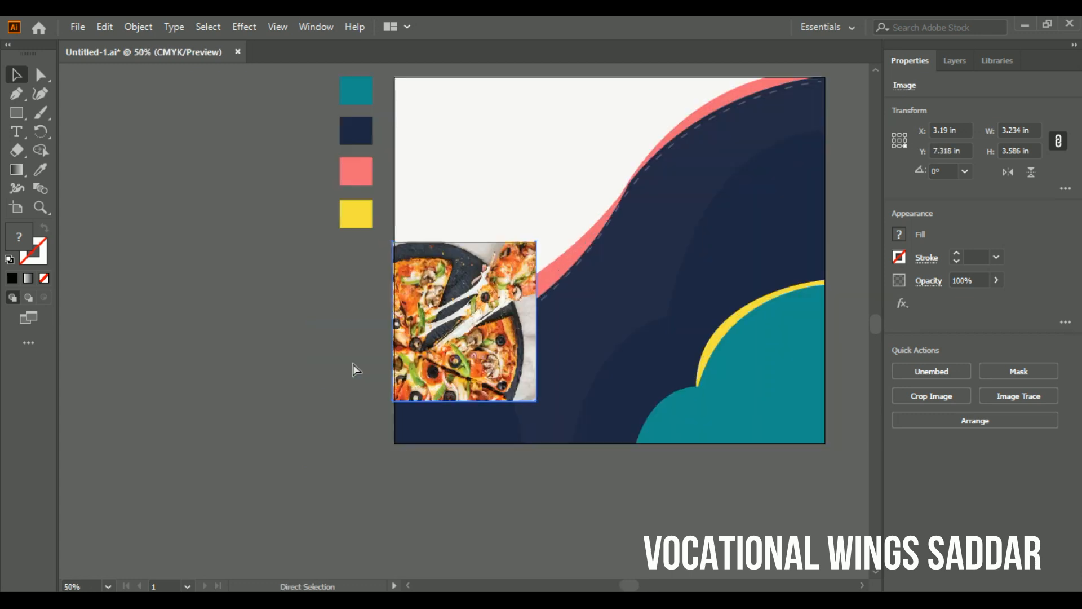
left_click(107, 585)
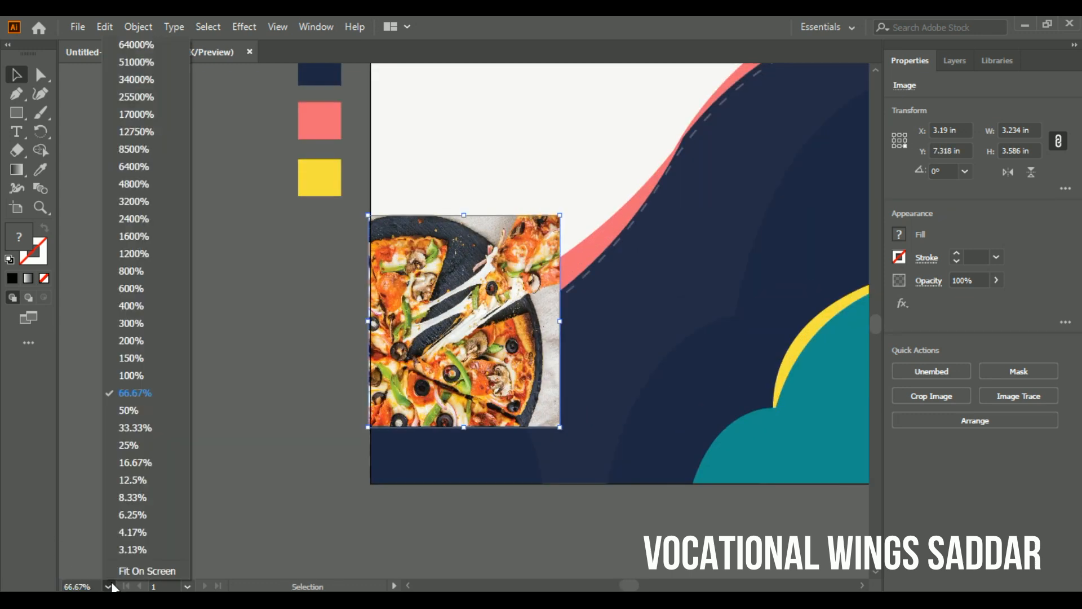
left_click(133, 563)
left_click_drag(254, 298, 254, 176)
left_click_drag(365, 285, 678, 454)
- Try sending the pizza photo behind all other artwork, and undo that stacking change
right_click(485, 339)
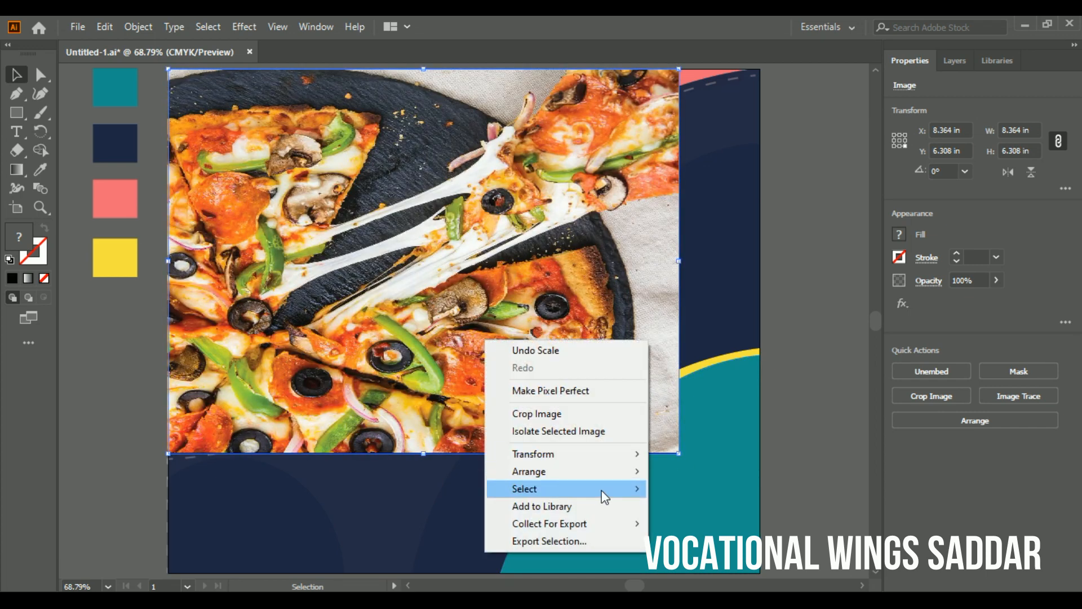
mouse_move(621, 475)
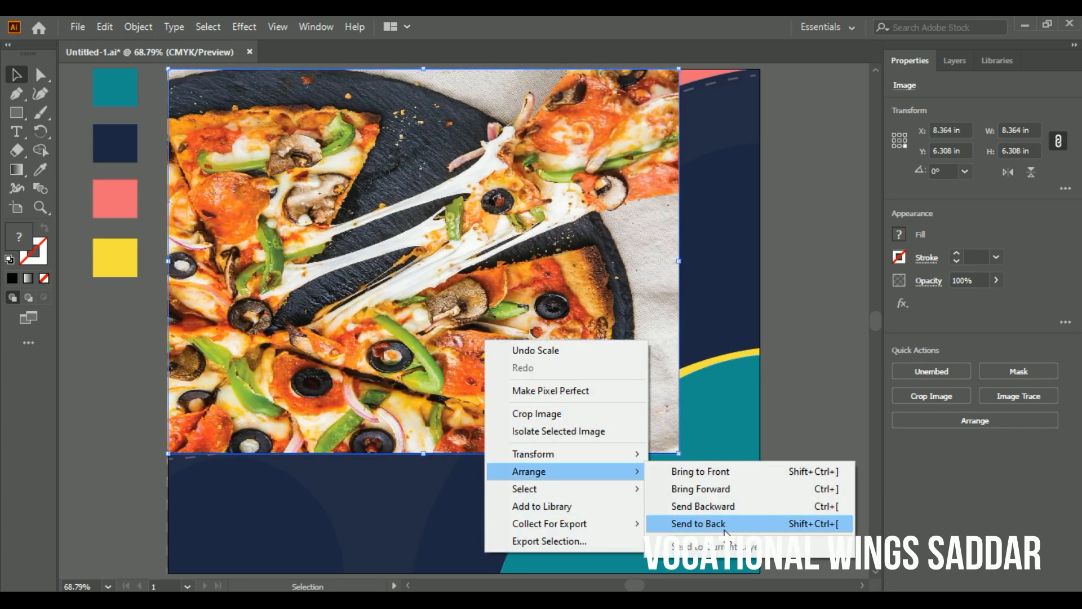
left_click(699, 524)
key("ctrl+z")
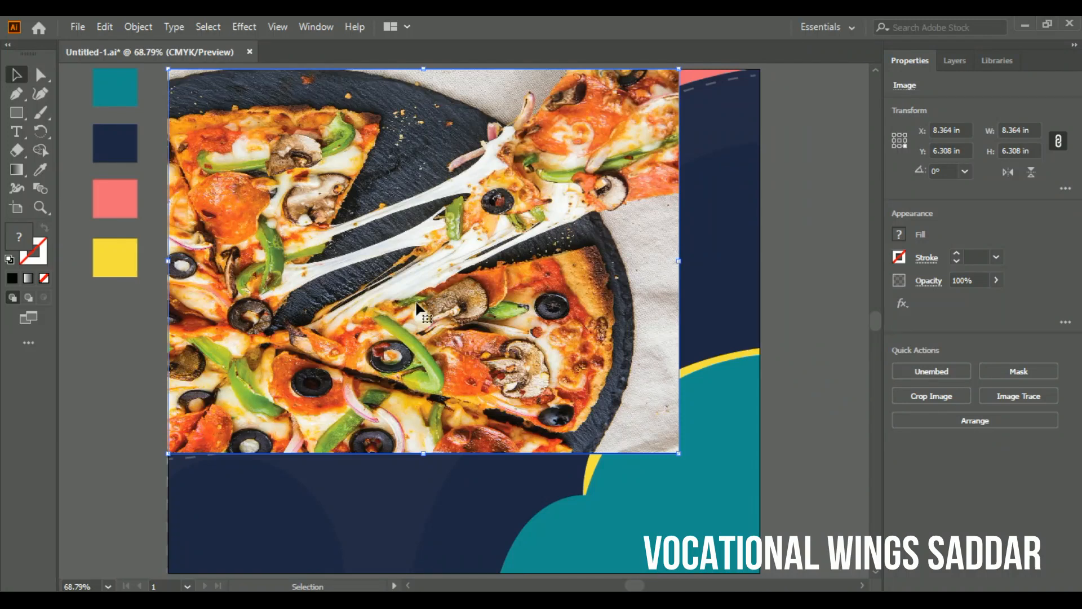
- Send the pizza photo backward one level at a time until it lies behind the lower coral stripe and navy wave
right_click(415, 302)
left_click(455, 286)
key("ctrl+bracketleft")
key("ctrl+bracketleft")
key("ctrl+bracketleft")
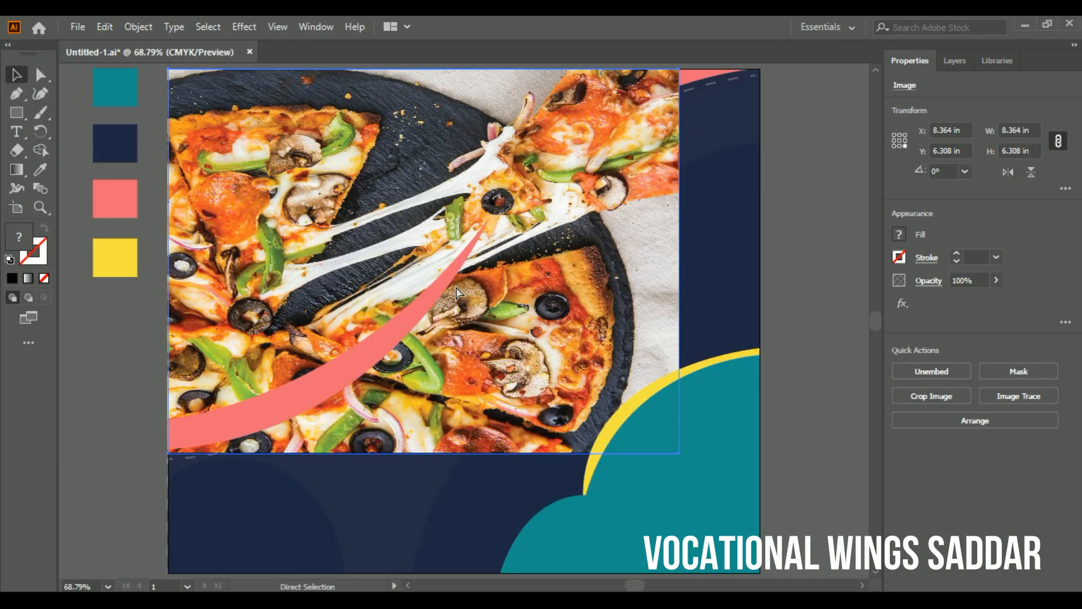
key("ctrl+bracketleft")
key("ctrl+bracketleft")
key("v")
- Reposition and resize the pizza photo to about 8.3 × 5.8 in, fitted to the artboard's top and left edges
left_click_drag(388, 207, 356, 159)
left_click_drag(391, 405, 392, 421)
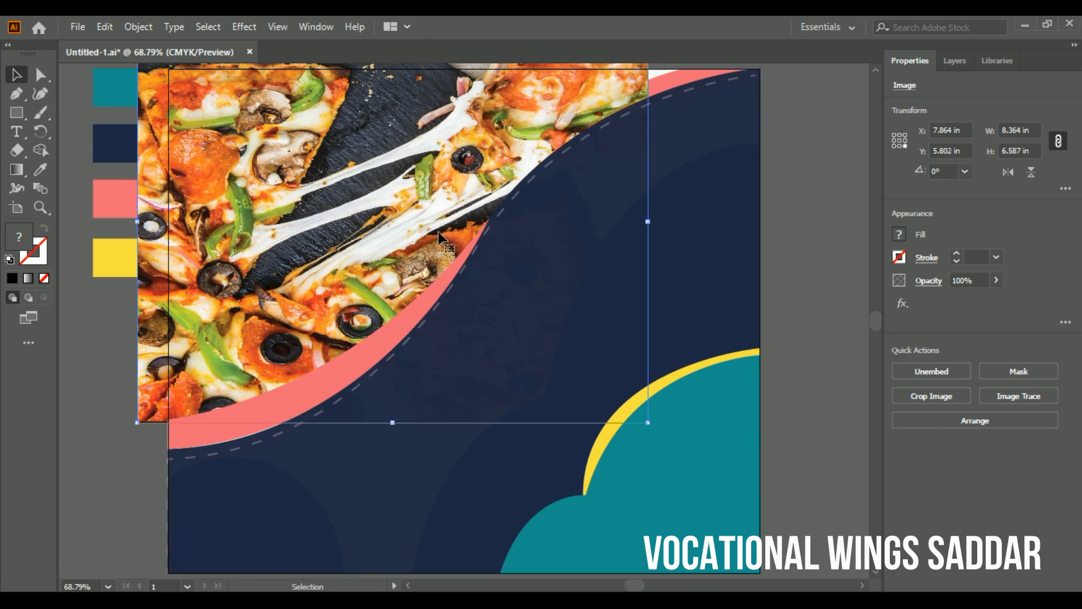
scroll(873, 316, "up", 5)
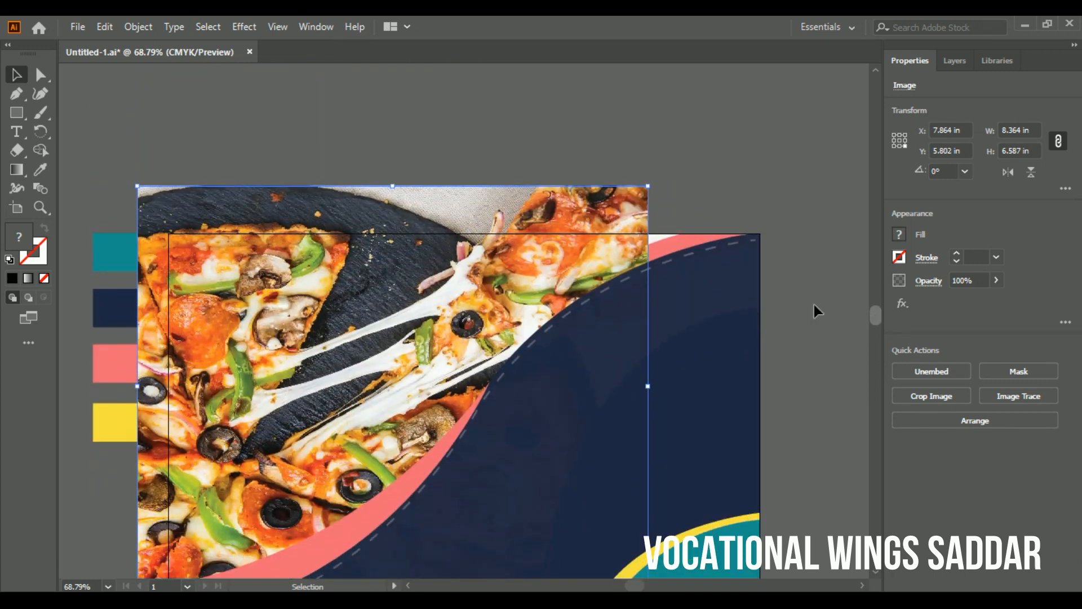
left_click_drag(136, 184, 168, 233)
left_click_drag(648, 410, 675, 406)
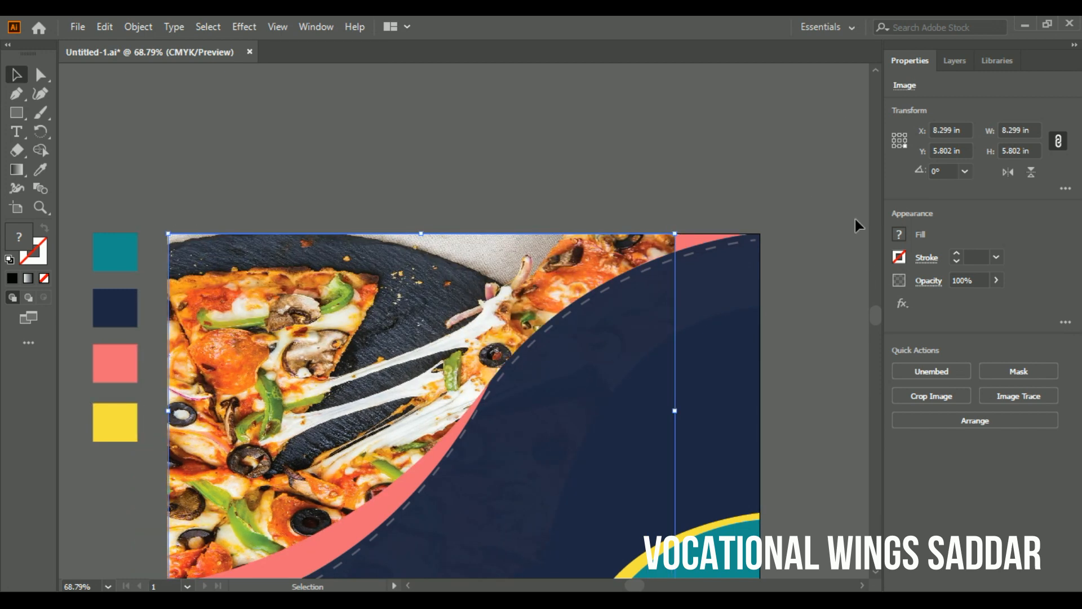
key("ctrl+minus")
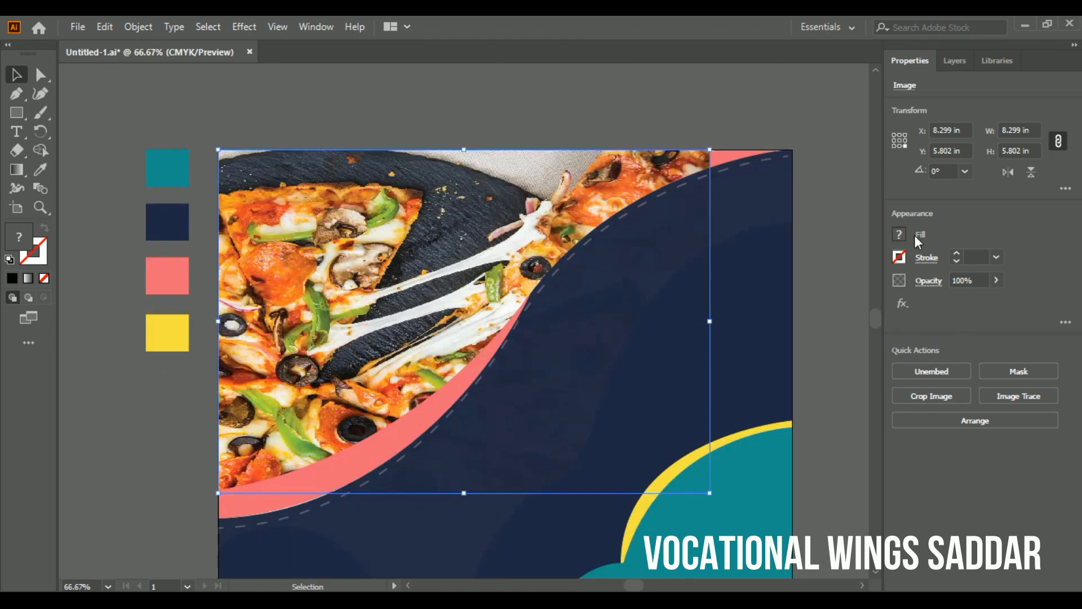
left_click(840, 273)
- Recolor the teal cloud shape in the artboard's lower-right corner with the coral from the color swatch squares
left_click_drag(874, 322, 874, 322)
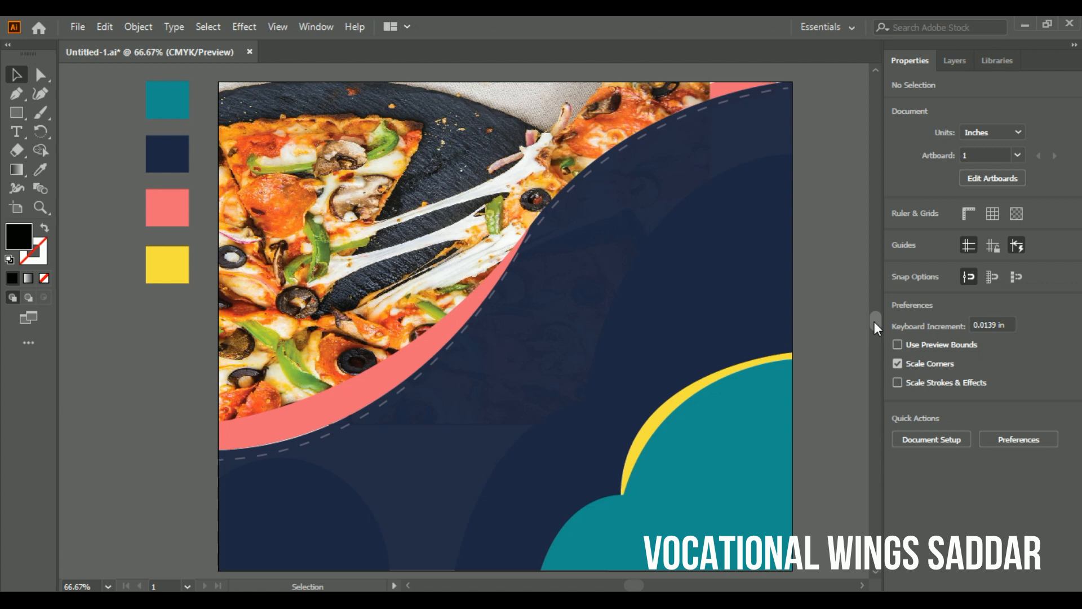
left_click(781, 519)
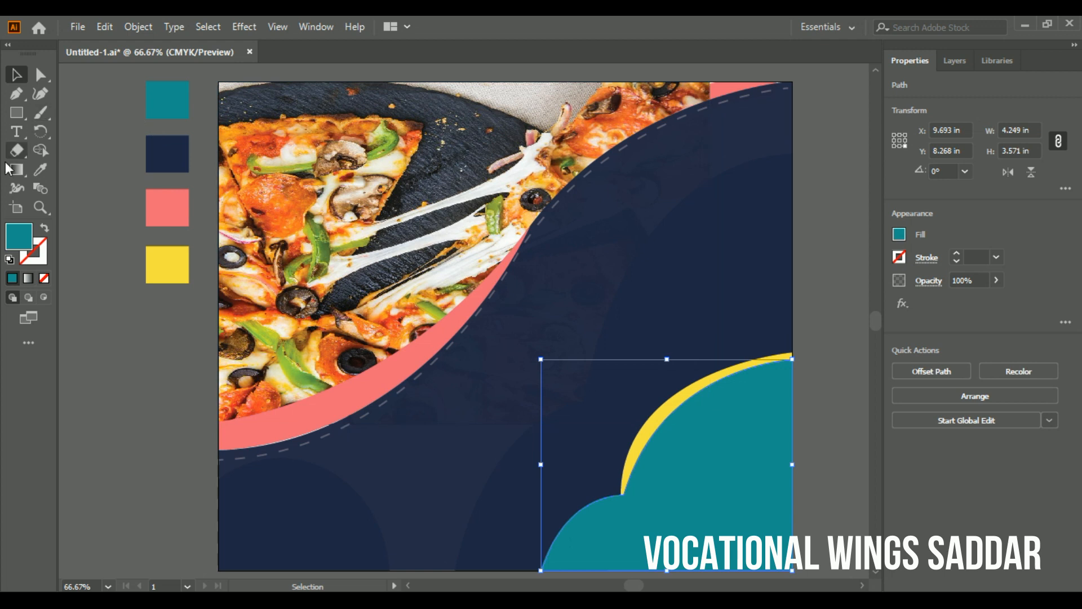
left_click(40, 169)
left_click(179, 218)
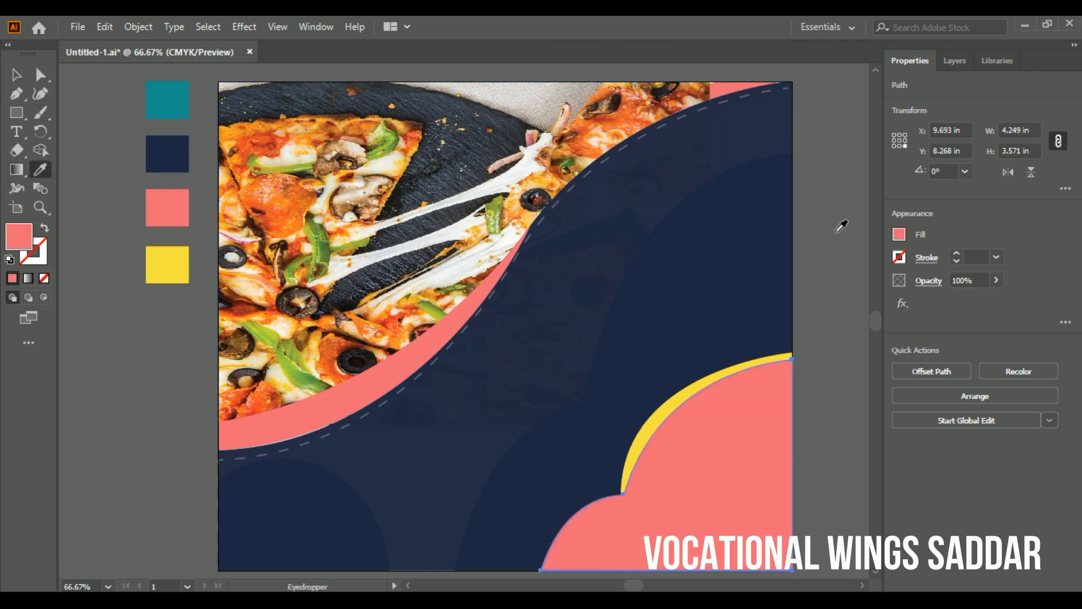
left_click(836, 233)
key("ctrl+z")
left_click(10, 77)
left_click(802, 150)
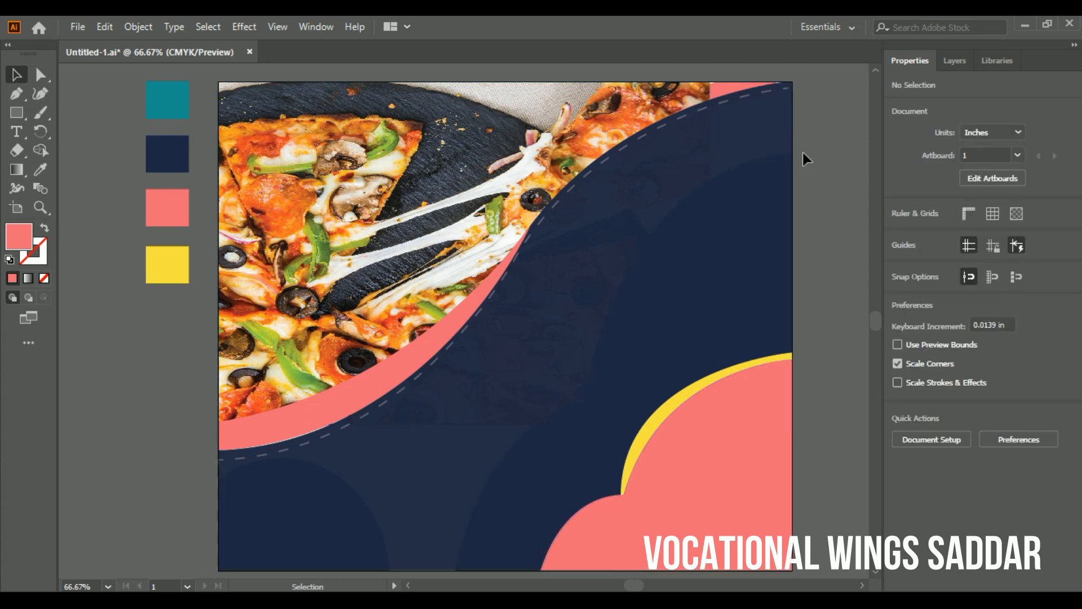
left_click(16, 113)
left_click(61, 132)
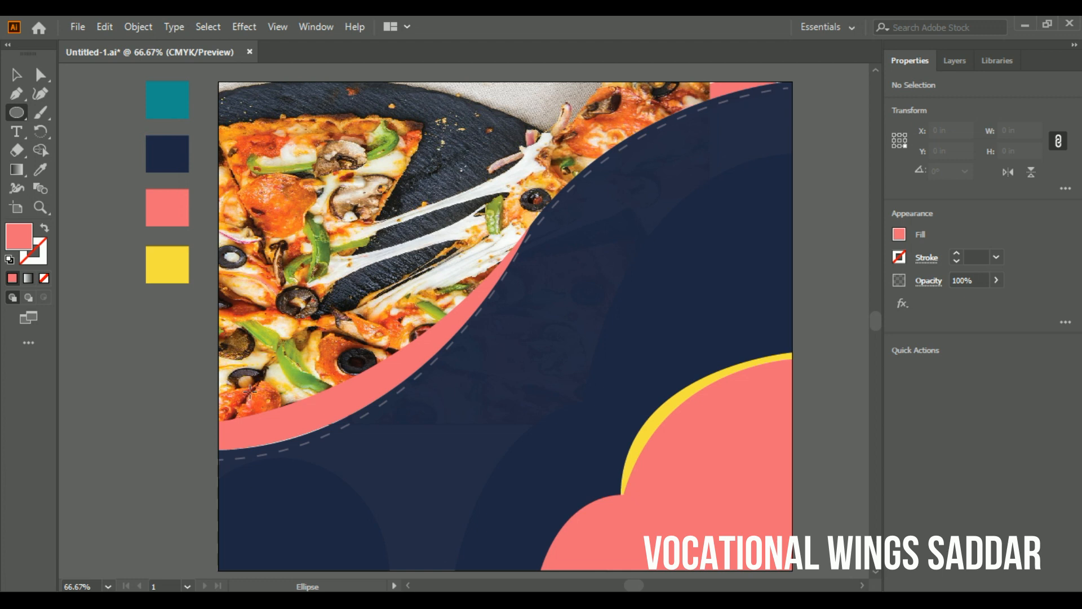
key("v")
- Nudge the lower coral stripe slightly down against the navy wave
left_click(309, 429)
key("Down")
- Bring the upper coral stripe forward so it lies in front of the pizza photo
left_click(720, 96)
right_click(720, 97)
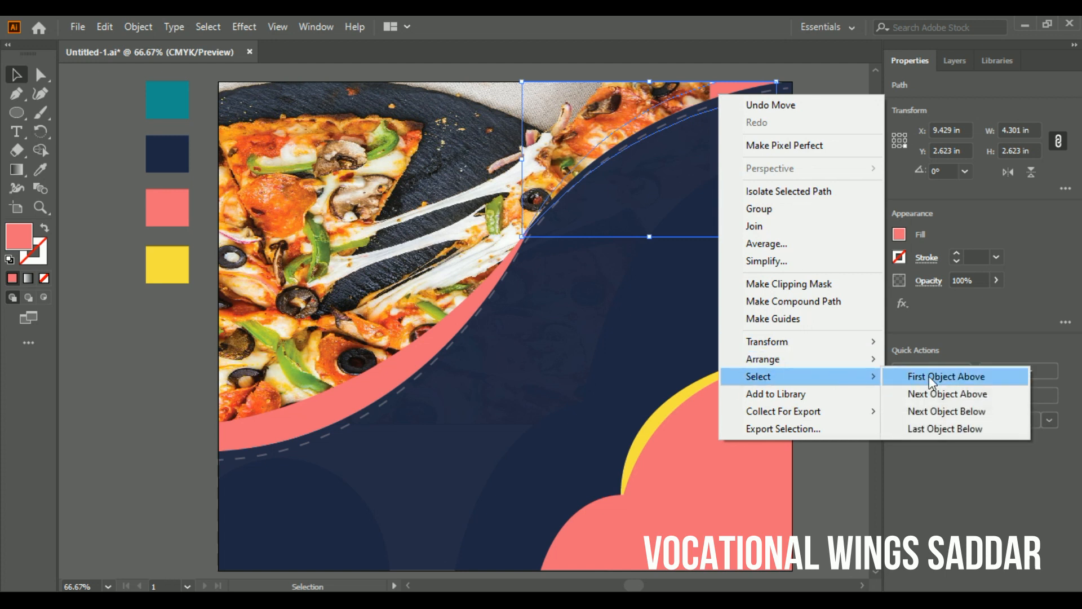
mouse_move(877, 364)
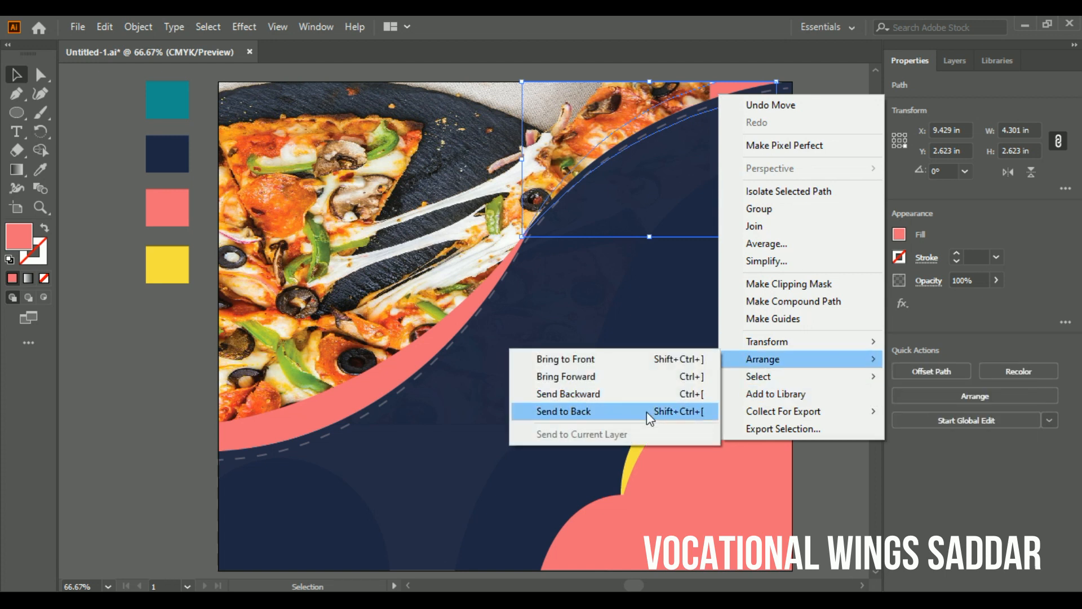
left_click(665, 377)
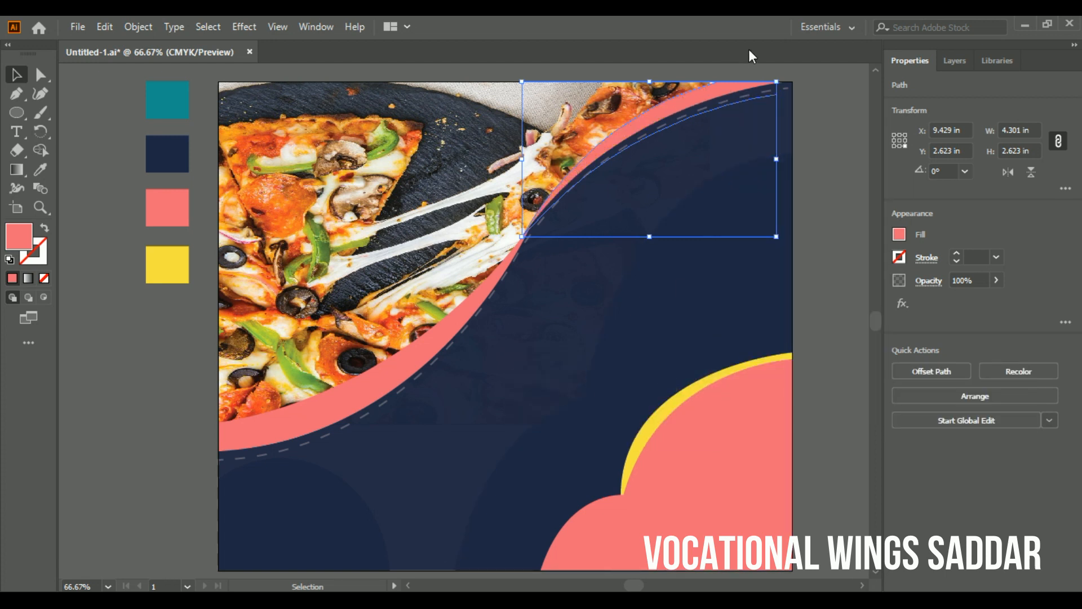
left_click(812, 78)
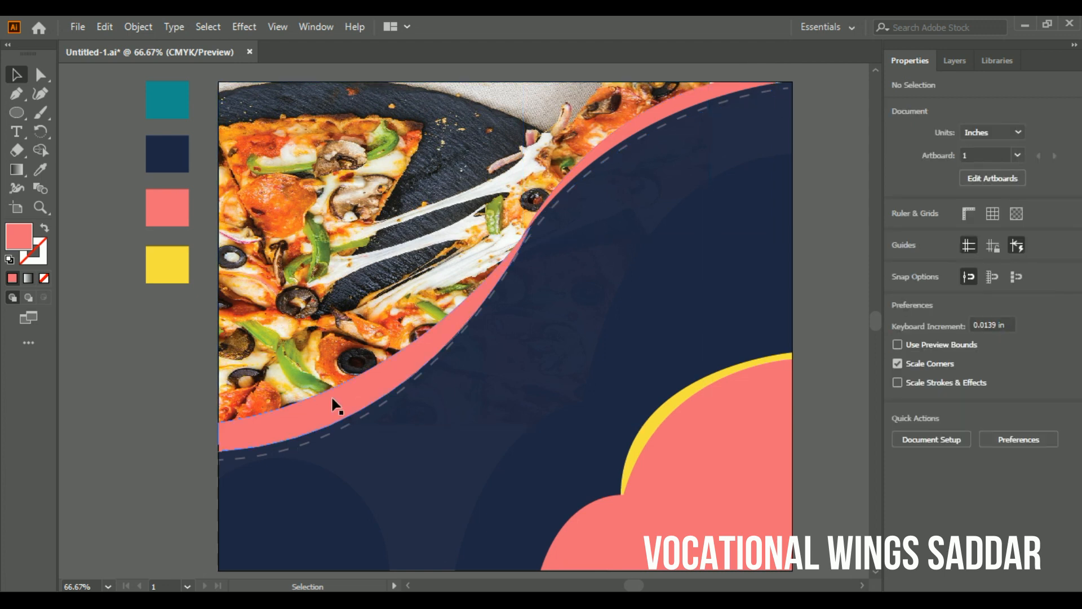
left_click(463, 334)
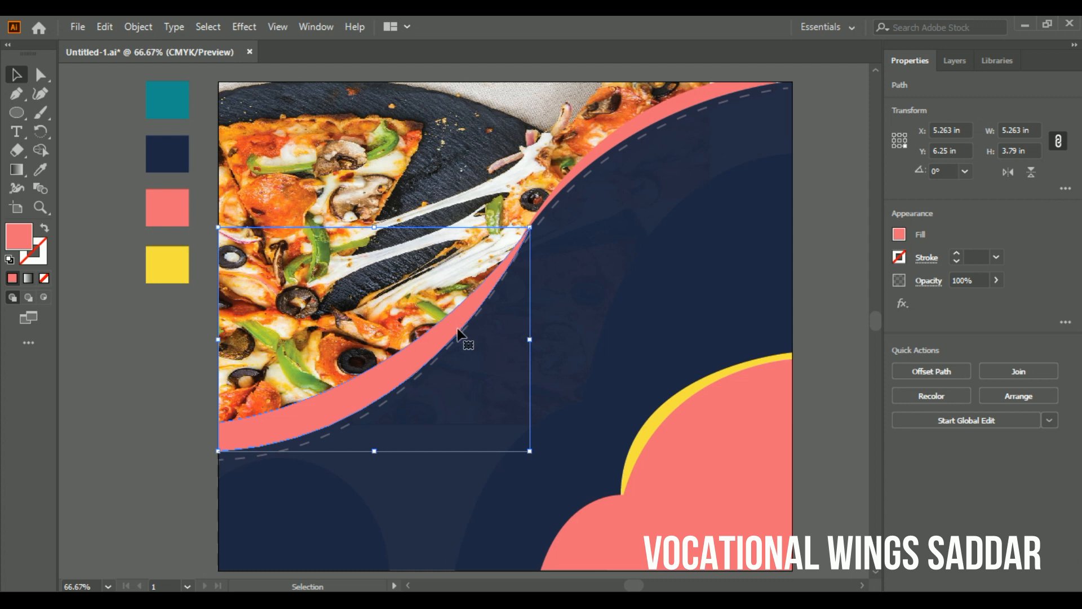
left_click(720, 330)
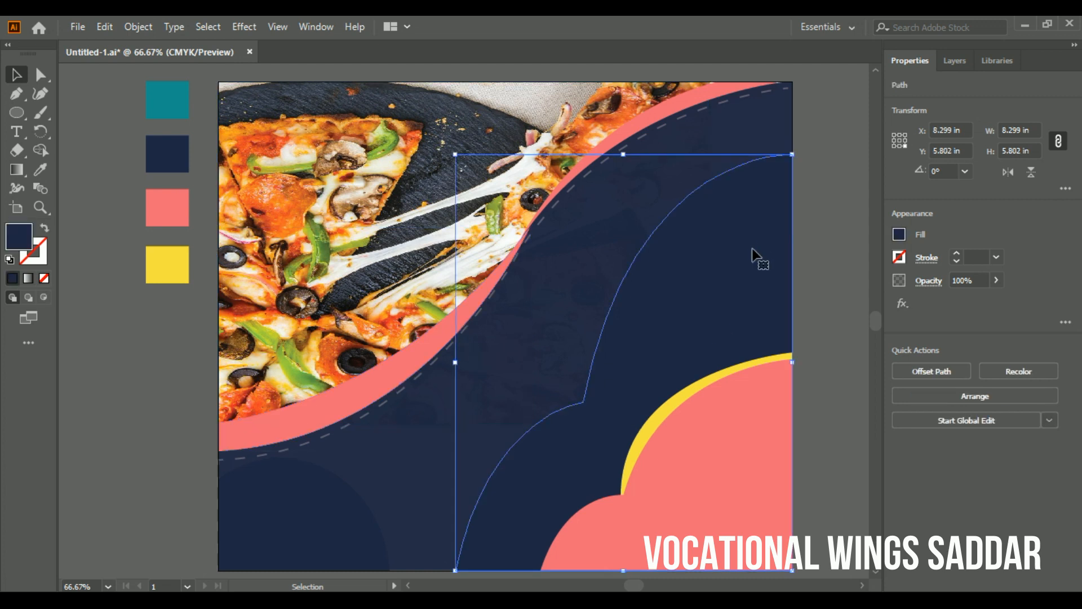
left_click(760, 107)
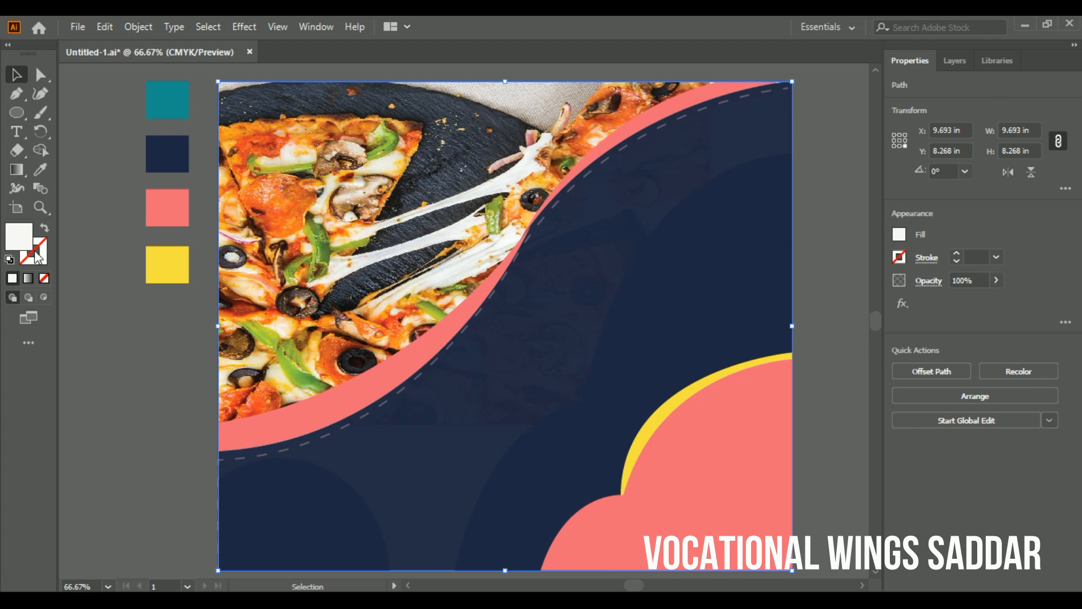
- Draw a circle about 1.75 in across over the lower part of the coral stripe and fill it with yellow #FFD400
left_click(12, 117)
left_click_drag(264, 386, 368, 489)
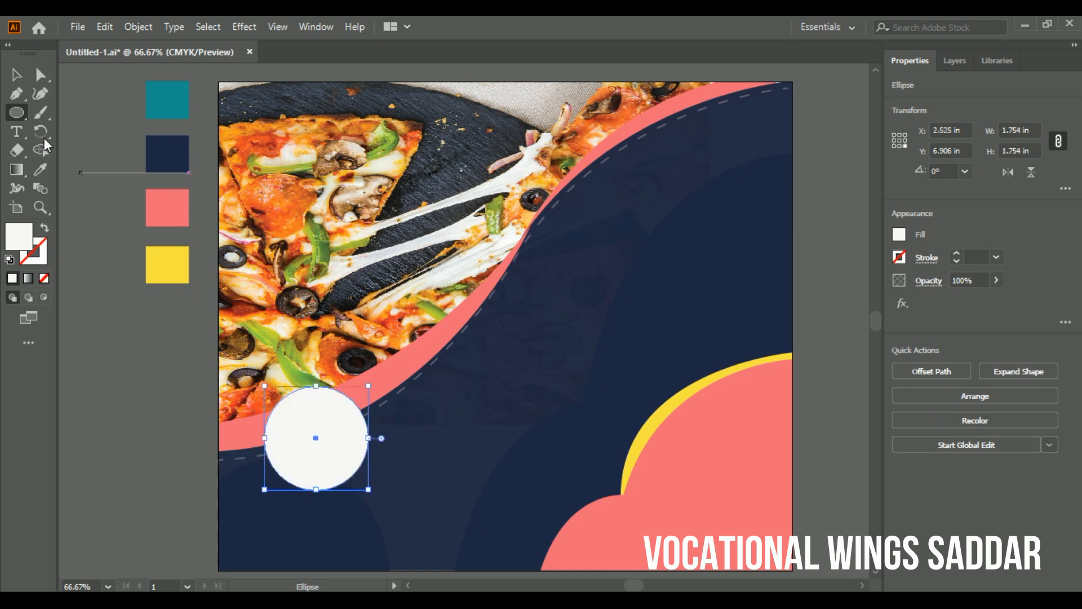
left_click(40, 169)
left_click(174, 267)
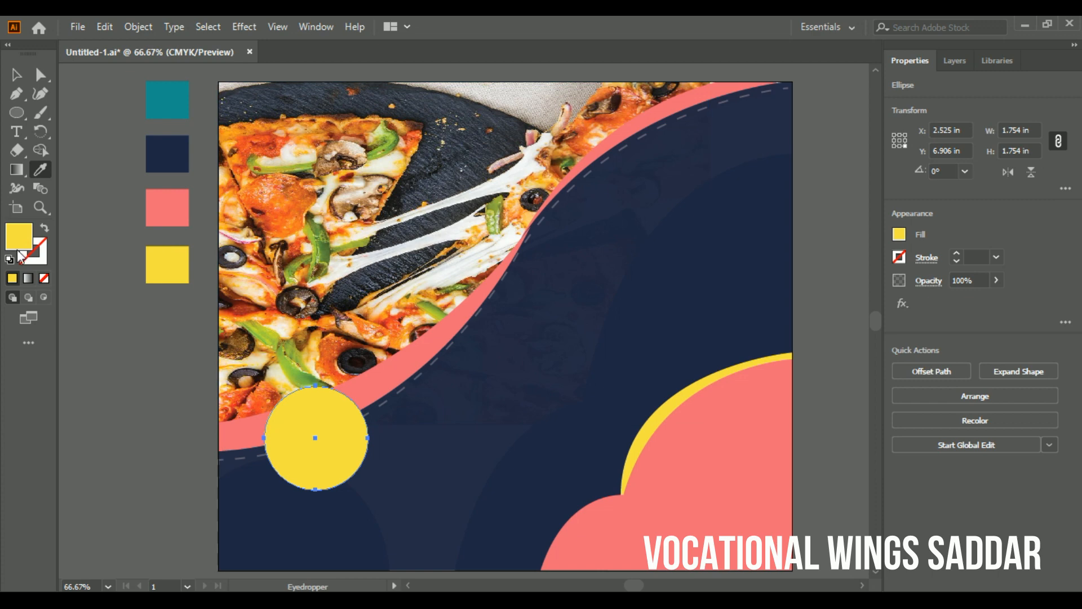
double_click(21, 250)
type("FFD400")
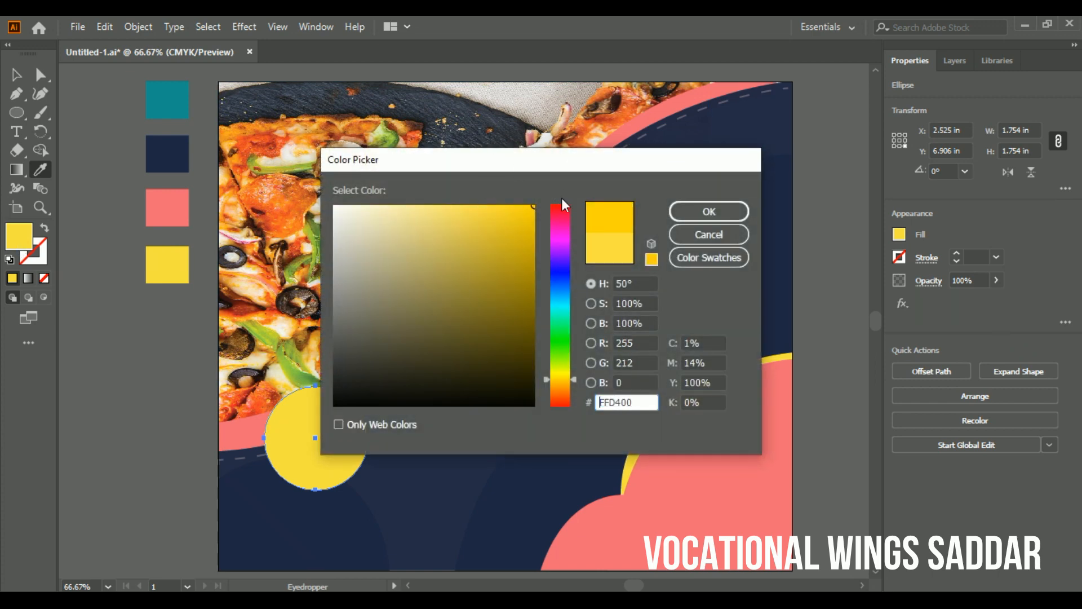
left_click(709, 212)
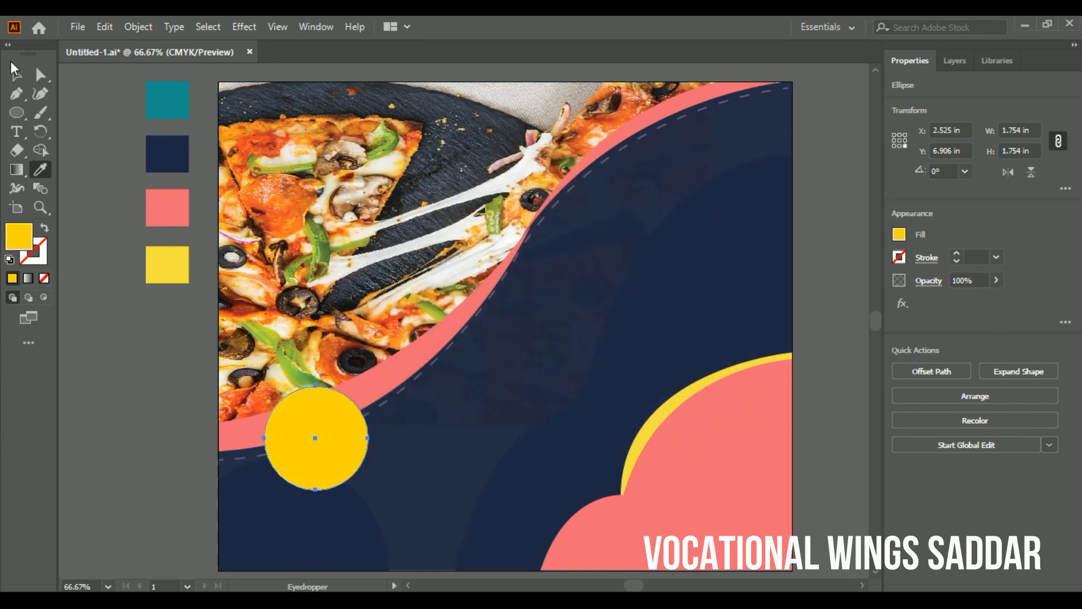
- Recolor the yellow crescent edging the coral corner cloud with the circle's yellow
left_click(15, 74)
left_click(665, 423)
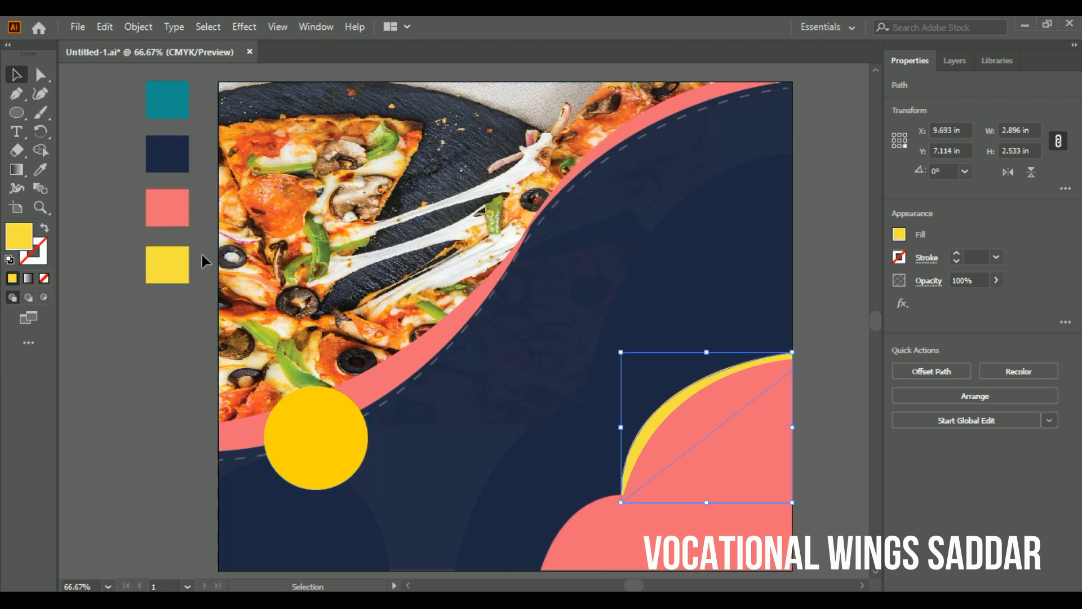
left_click(40, 169)
left_click(331, 433)
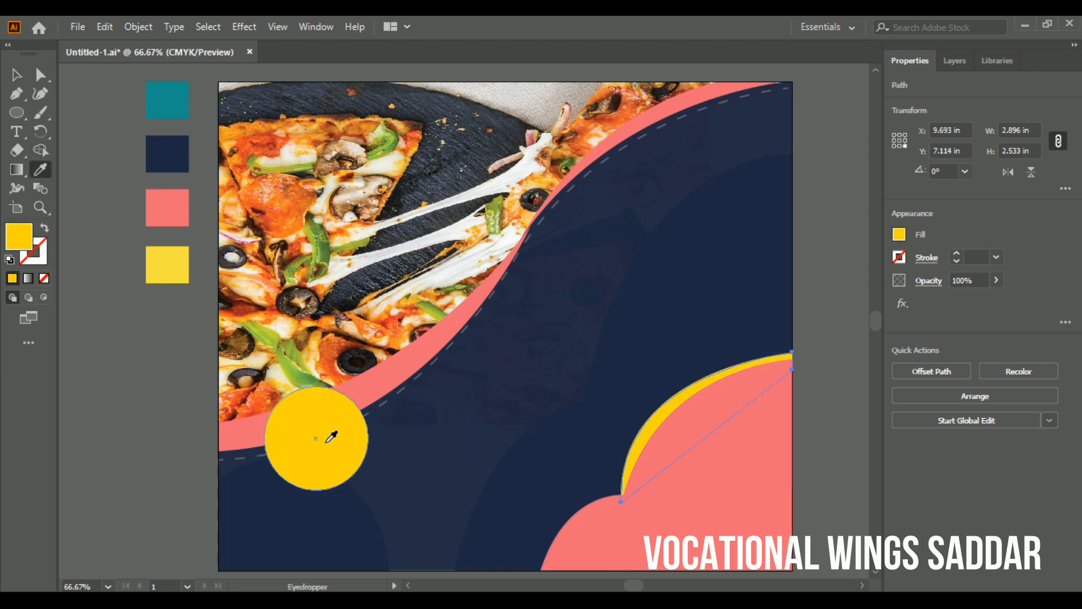
- Recolor the yellow swatch square beside the artboard to match the circle's yellow
left_click(17, 75)
left_click(167, 264)
left_click(40, 169)
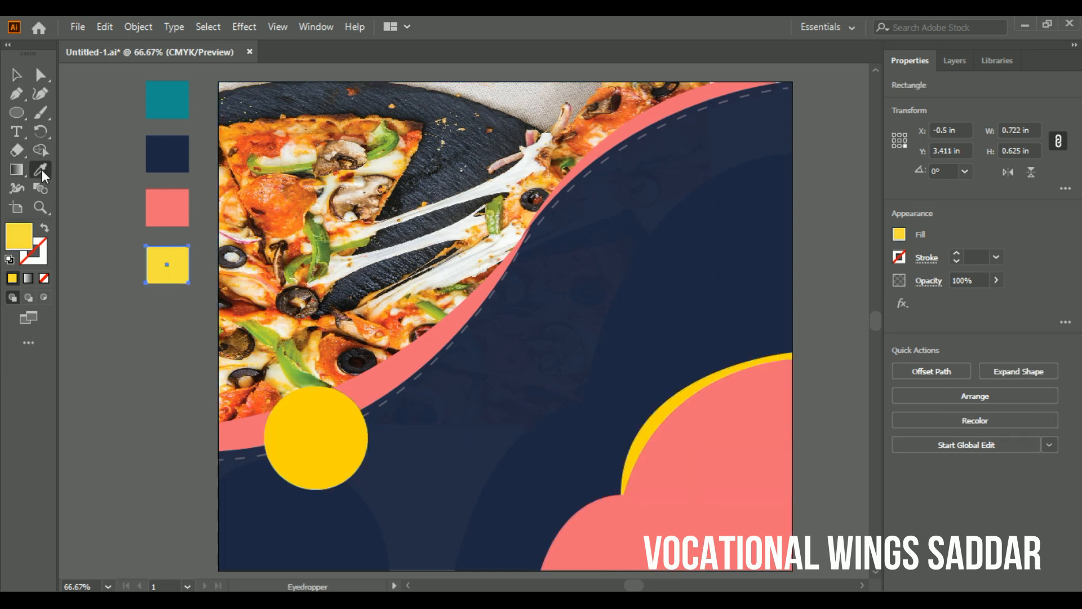
left_click(351, 432)
left_click(17, 75)
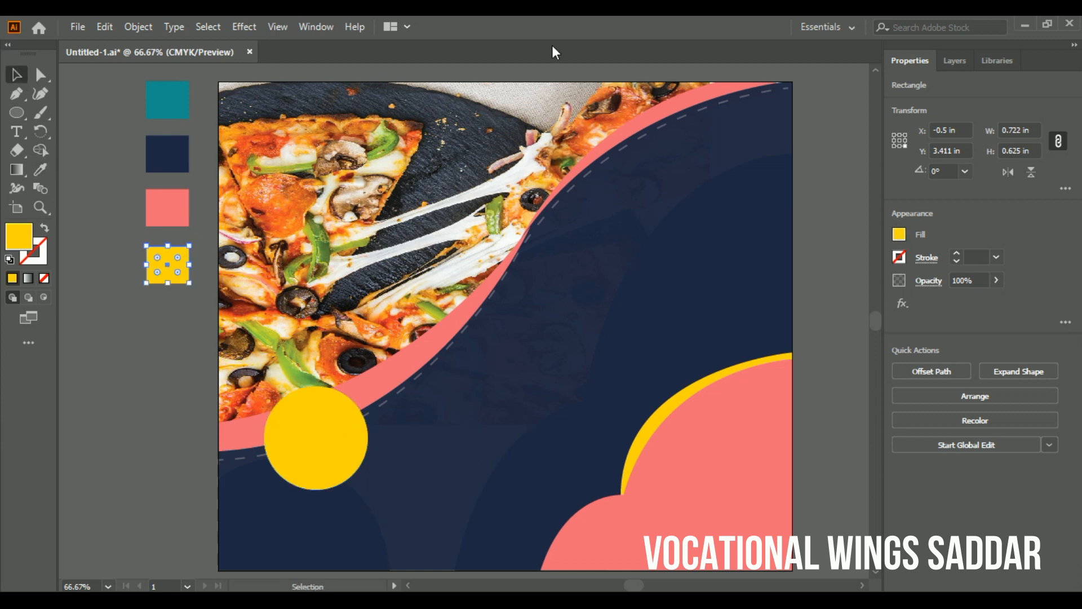
- Enlarge the yellow circle to about 2.17 in across and move it up along the coral stripe, overlapping the photo and navy wave
left_click(352, 428)
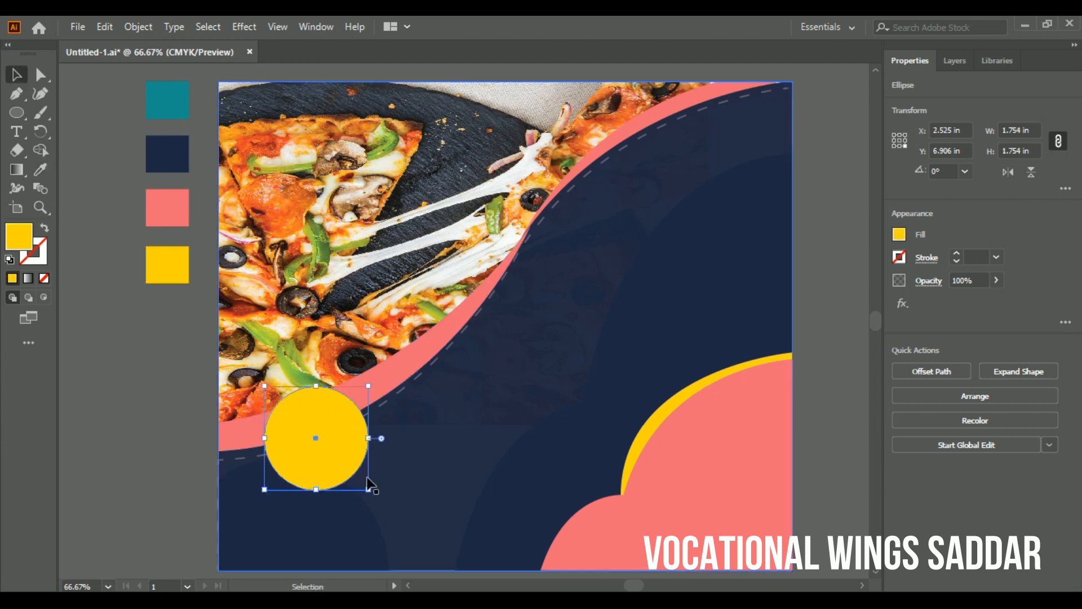
left_click_drag(369, 490, 392, 514)
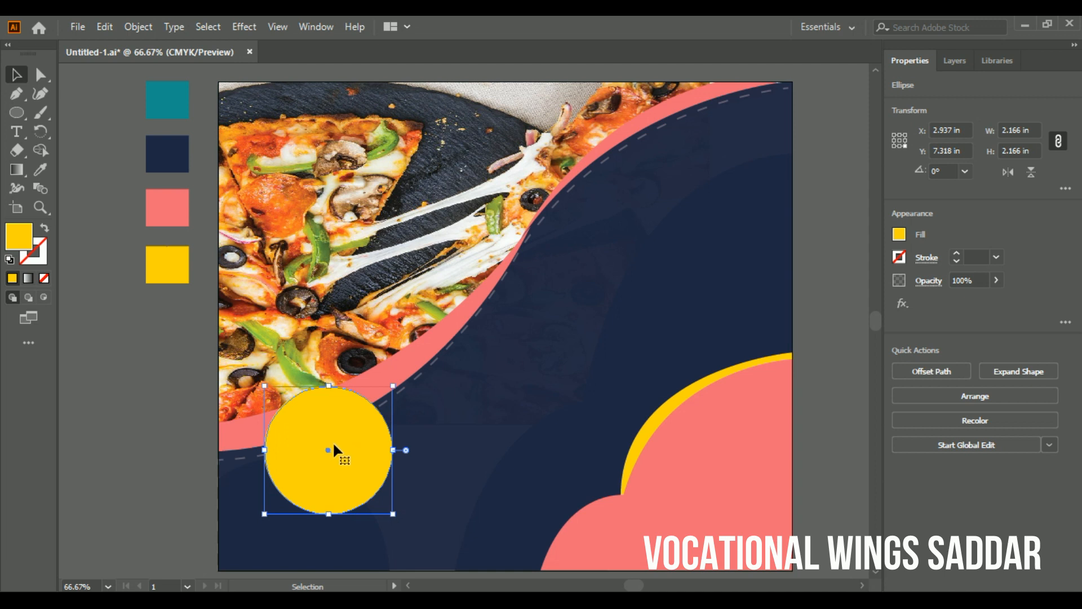
left_click_drag(327, 449, 356, 397)
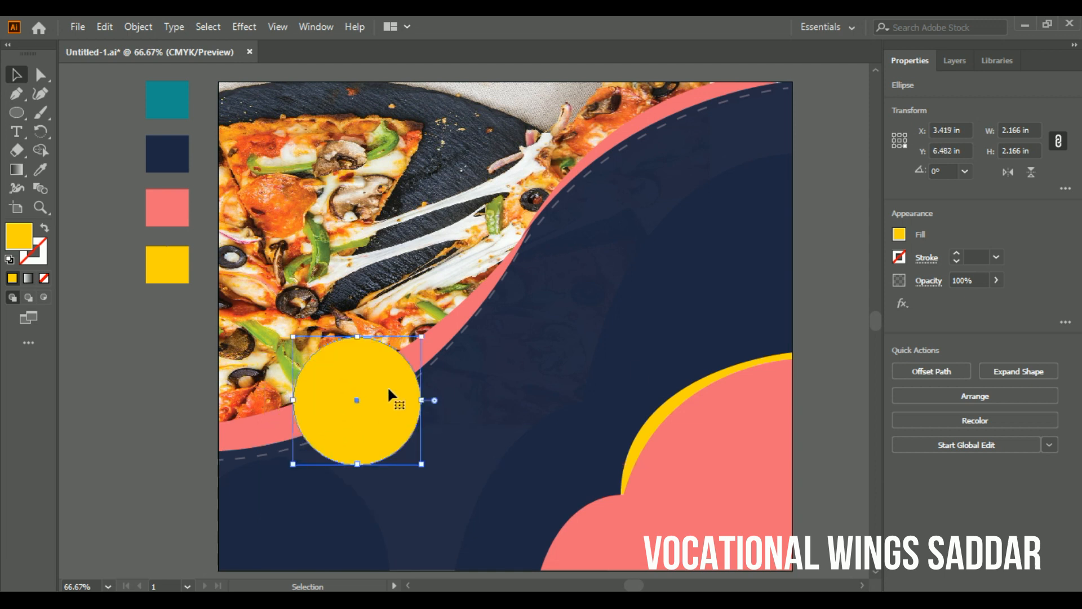
left_click(995, 258)
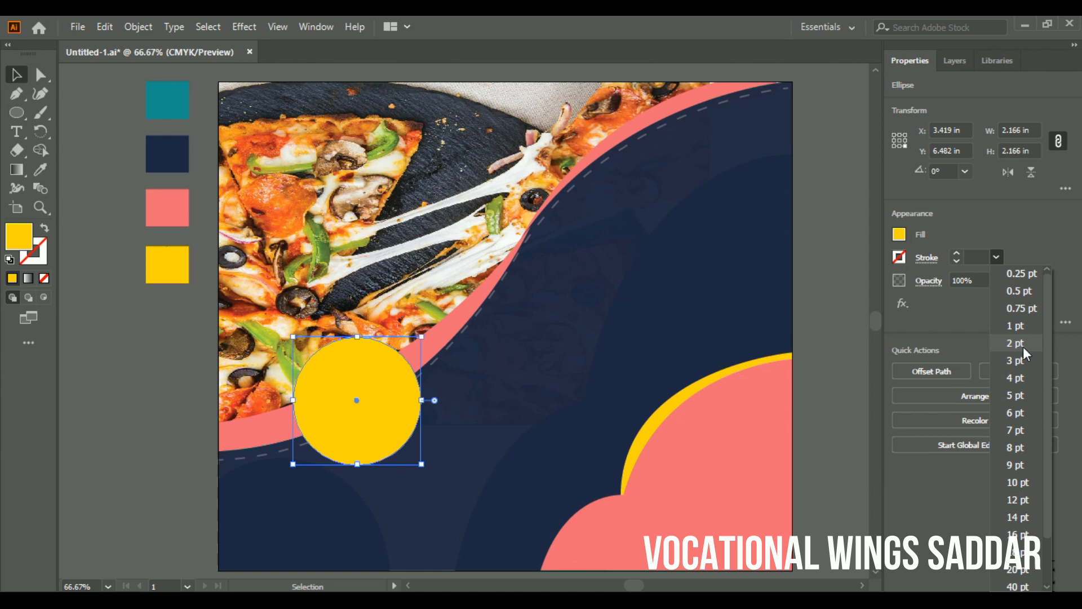
left_click(401, 394)
key("a")
key("v")
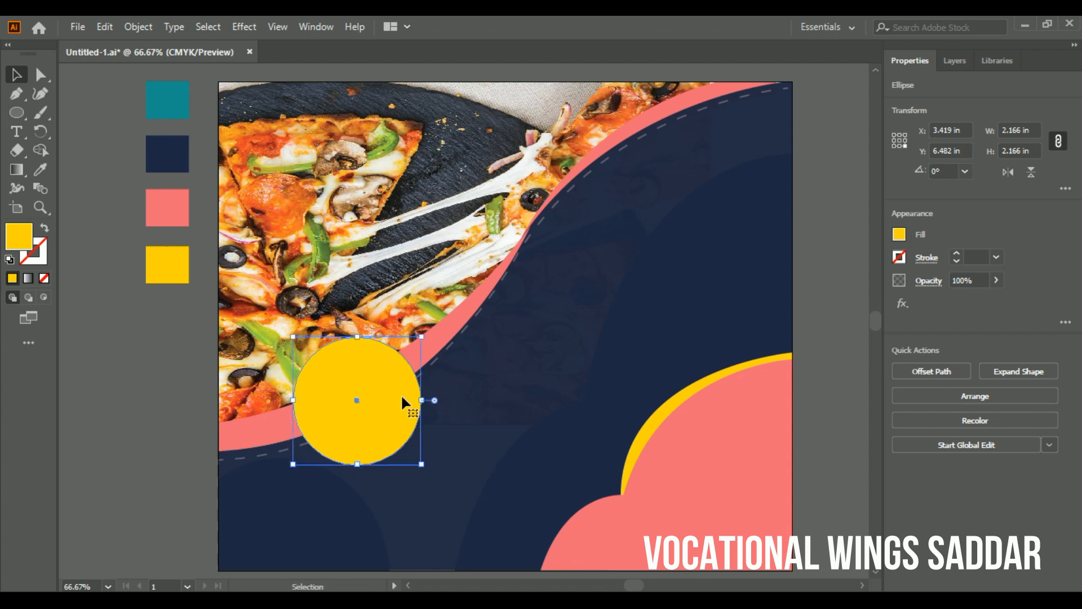
- Make a concentric copy of the yellow circle, enlarged to about 2.49 in across and with its fill removed
key("ctrl+t")
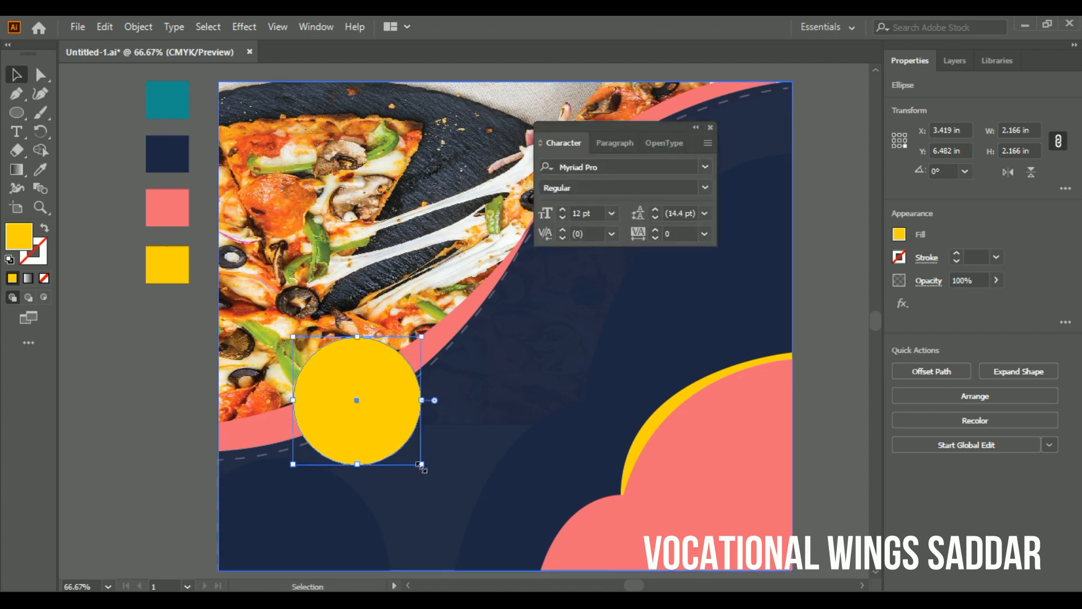
left_click_drag(421, 466, 433, 475)
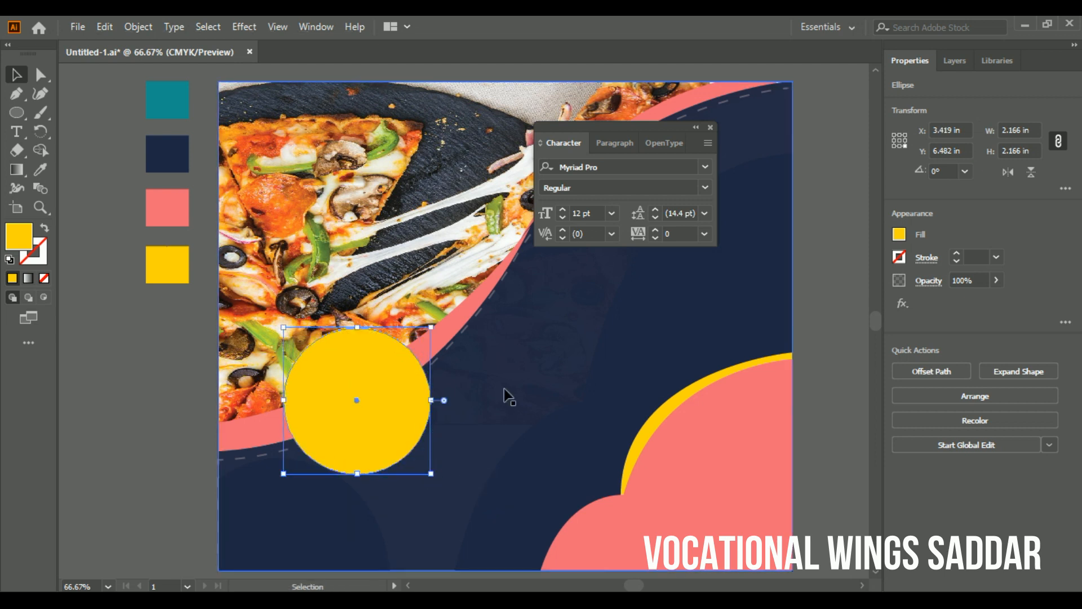
left_click(901, 234)
left_click(727, 290)
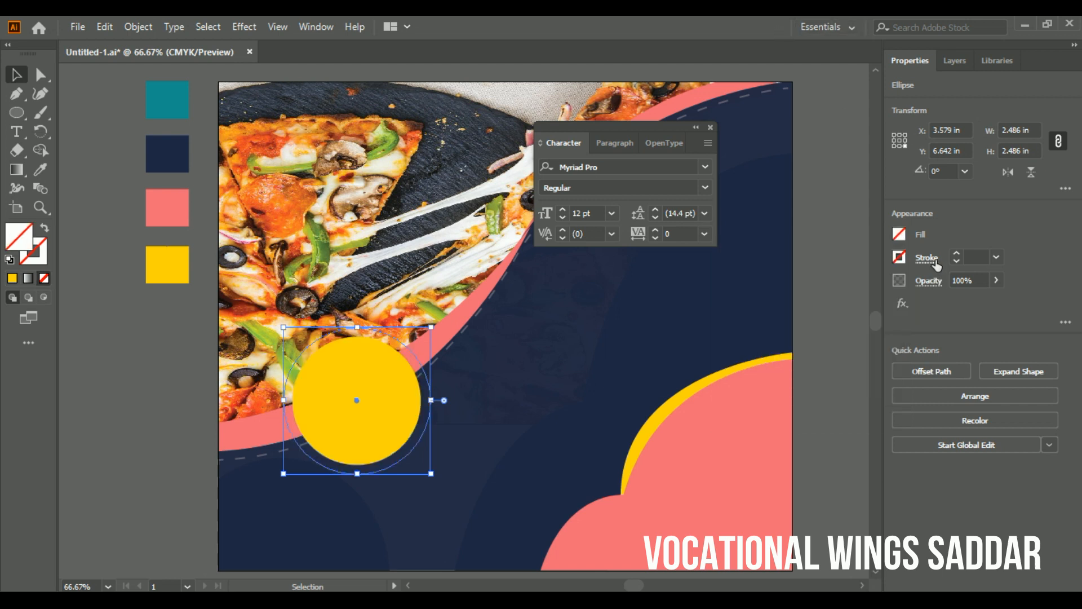
- Give the larger unfilled circle a yellow #FFD400 stroke
left_click(900, 258)
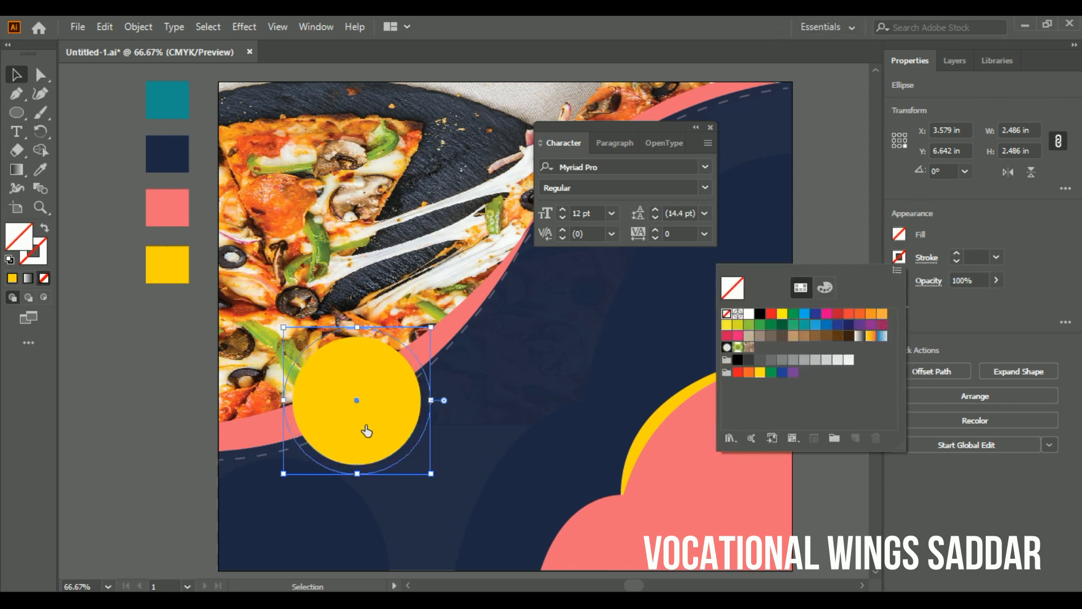
left_click(32, 261)
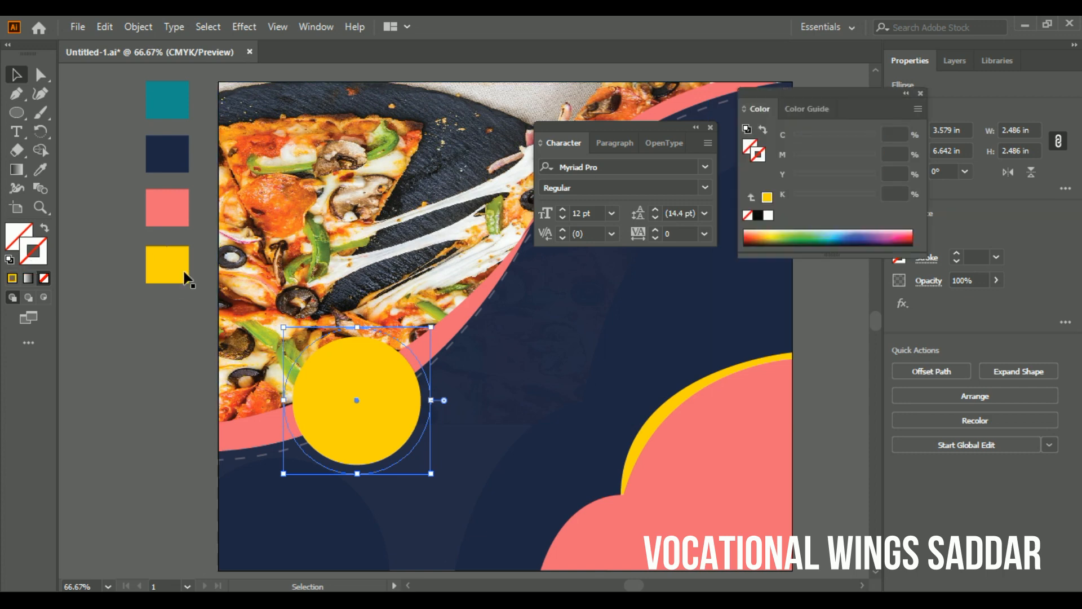
double_click(22, 255)
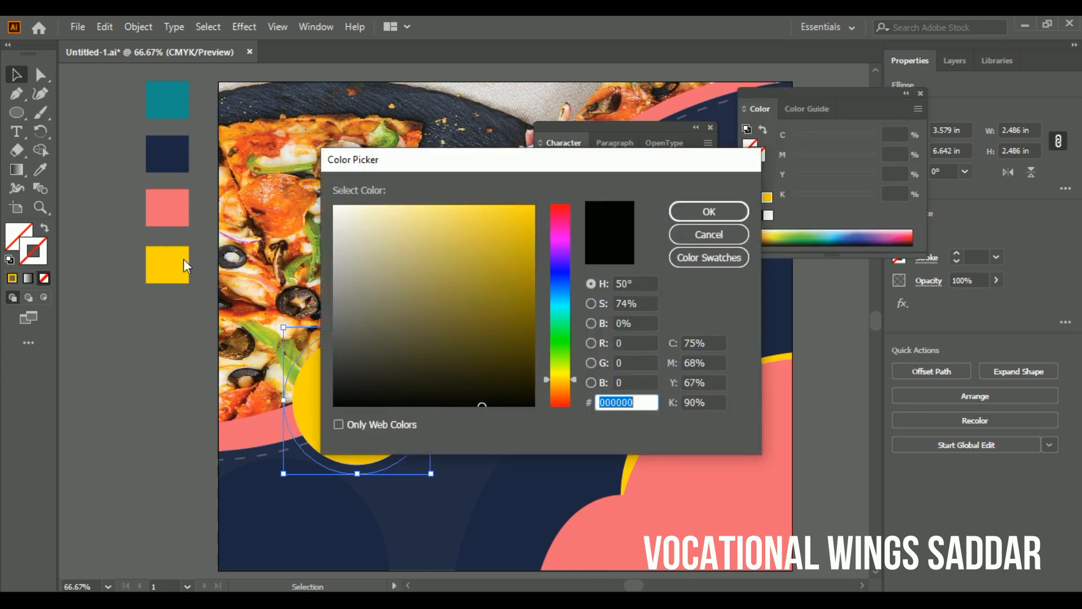
left_click(525, 214)
left_click(533, 206)
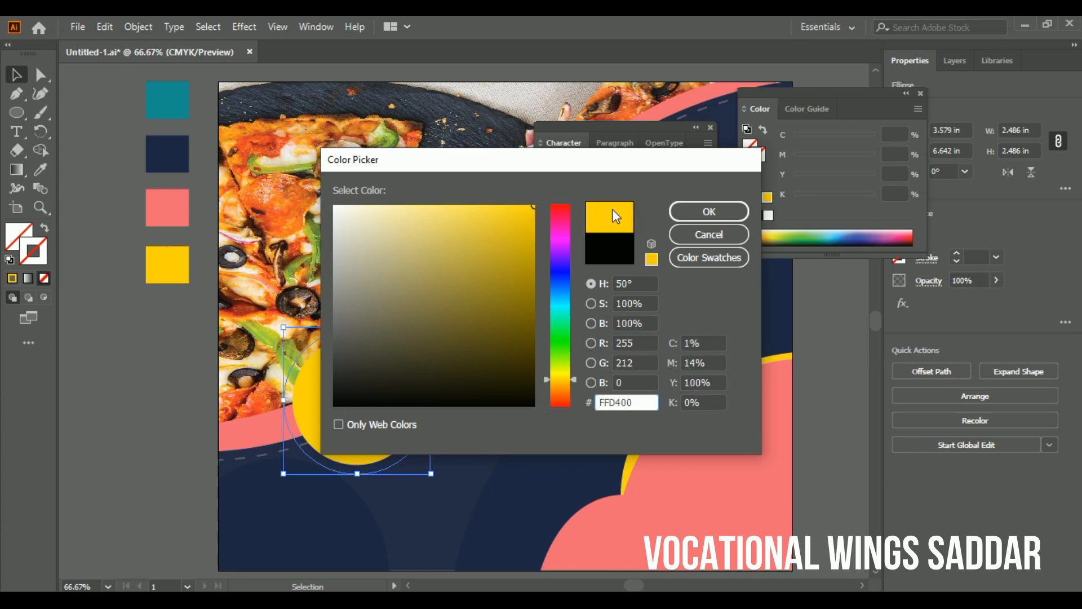
left_click(709, 211)
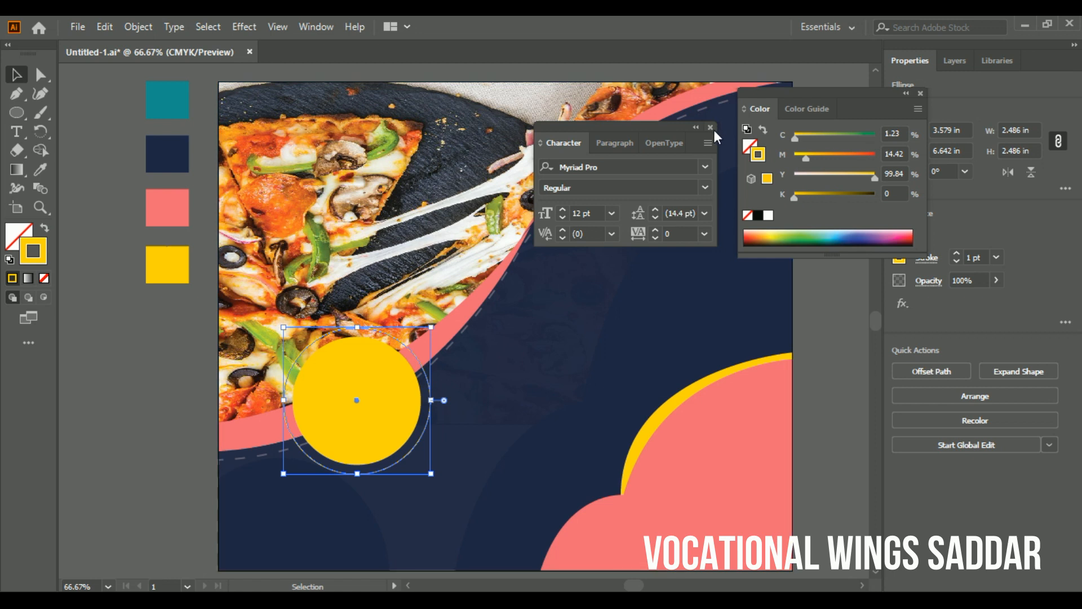
- Turn the outer circle's stroke into a dashed line with a 15 pt dash
left_click(1065, 322)
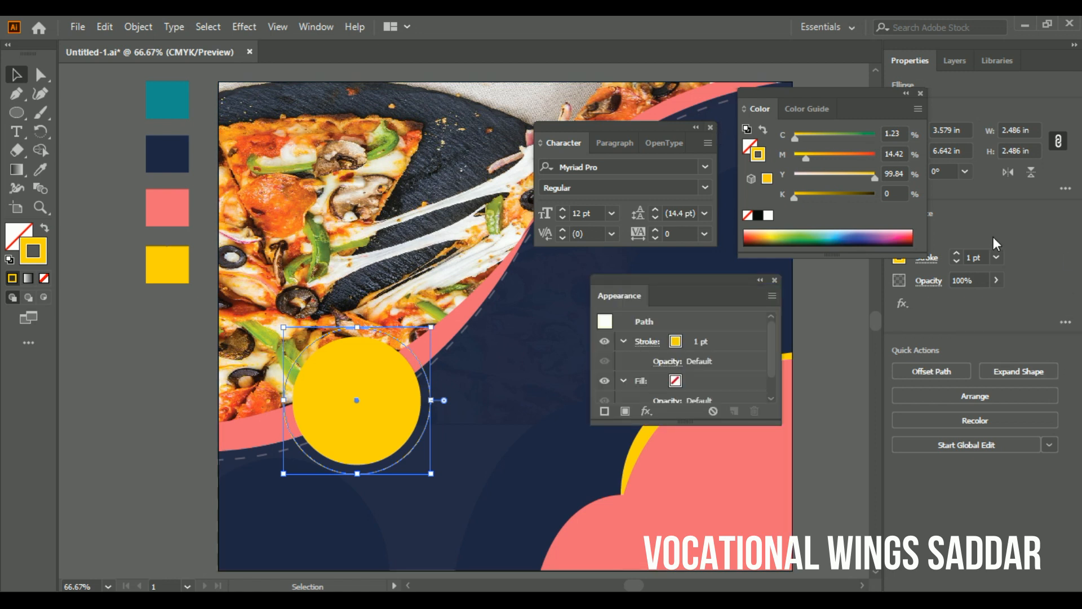
left_click_drag(780, 424, 793, 468)
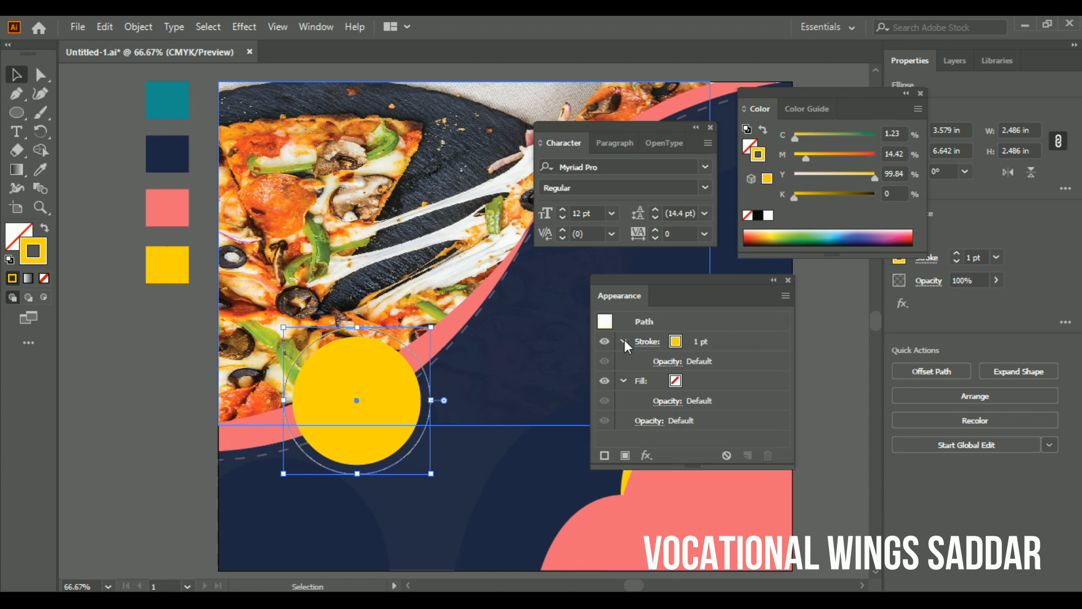
left_click(623, 340)
left_click(646, 341)
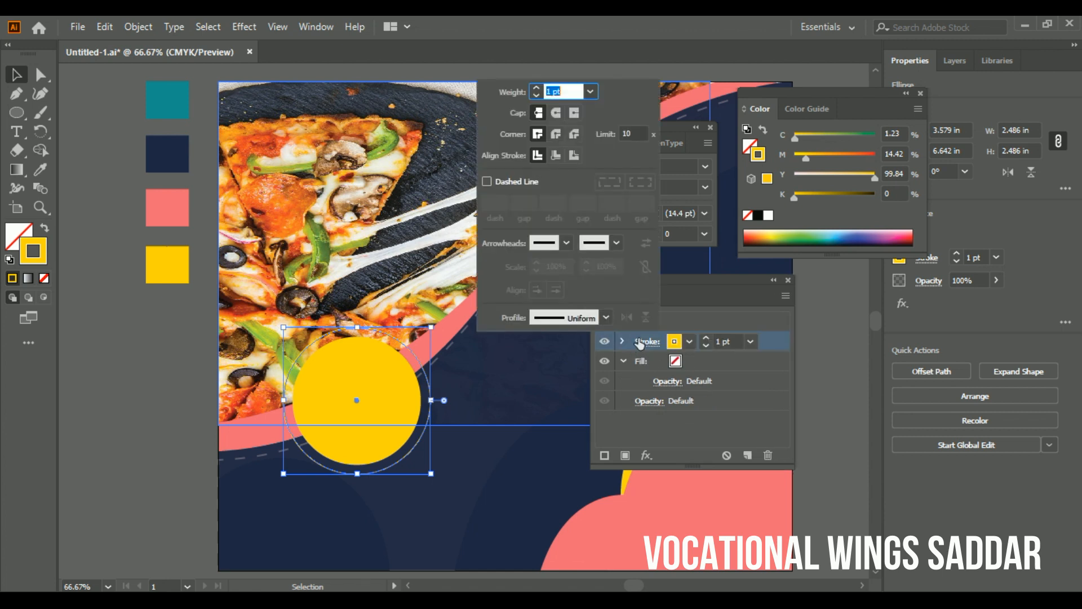
left_click(567, 240)
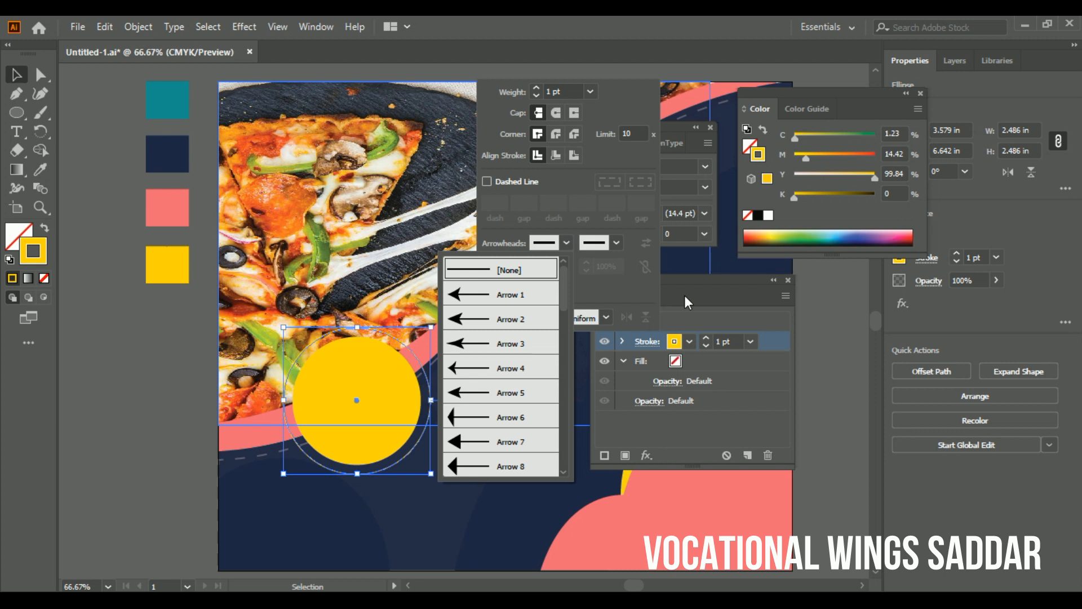
left_click(623, 292)
left_click(486, 181)
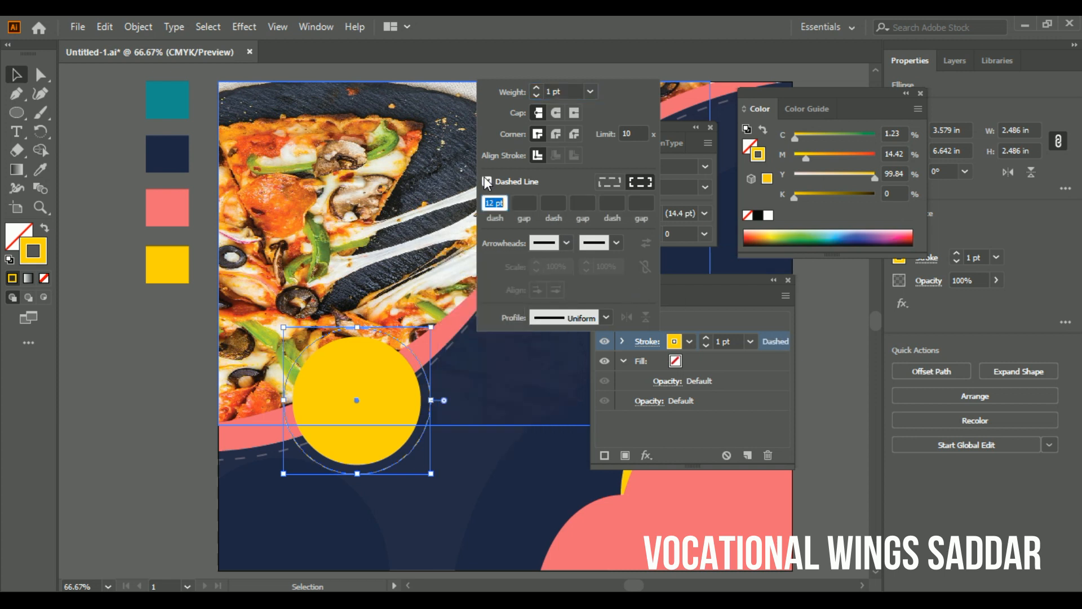
left_click(535, 202)
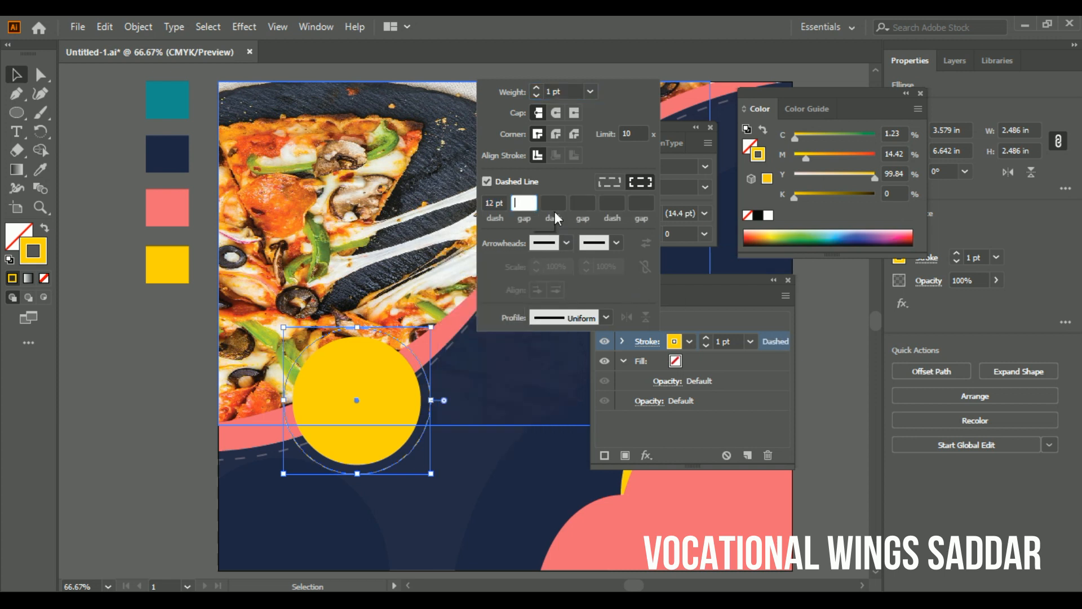
left_click(494, 202)
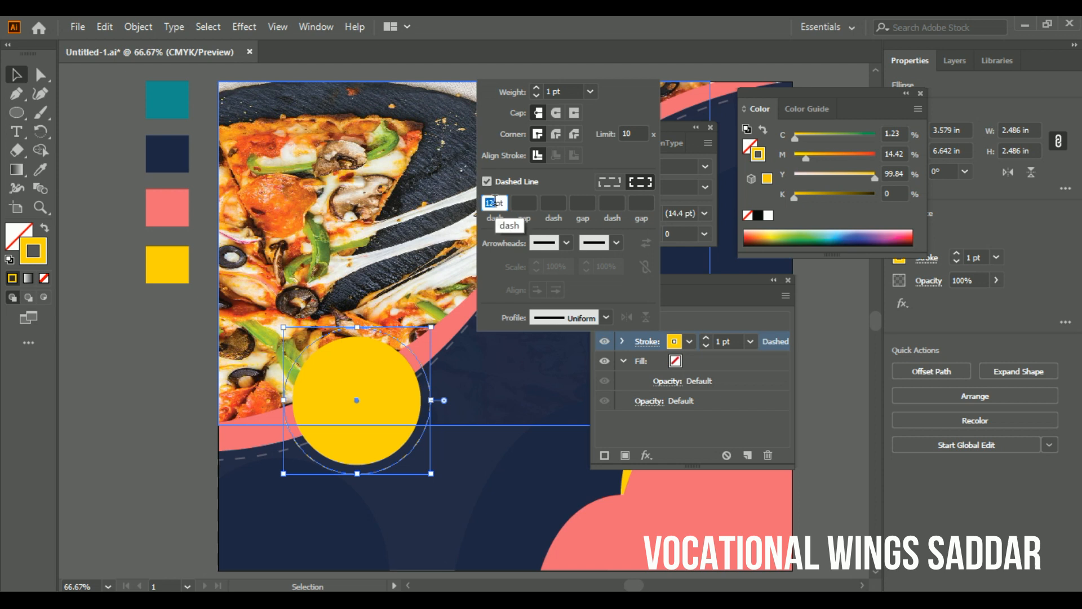
type("1")
key("Return")
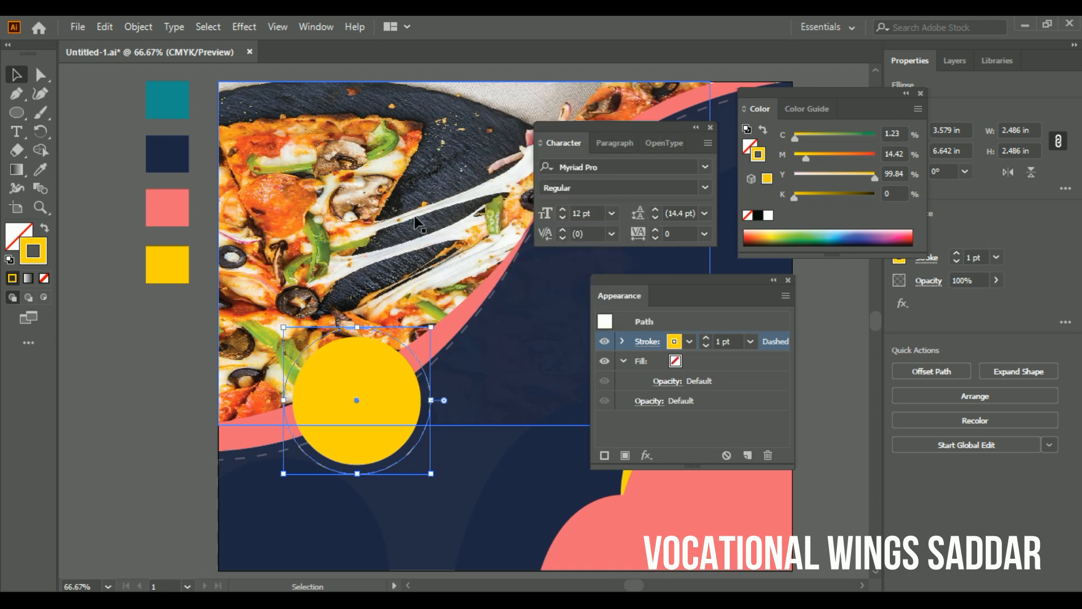
- Set the outer circle's dashed stroke to preserve exact dash and gap lengths
left_click(531, 373)
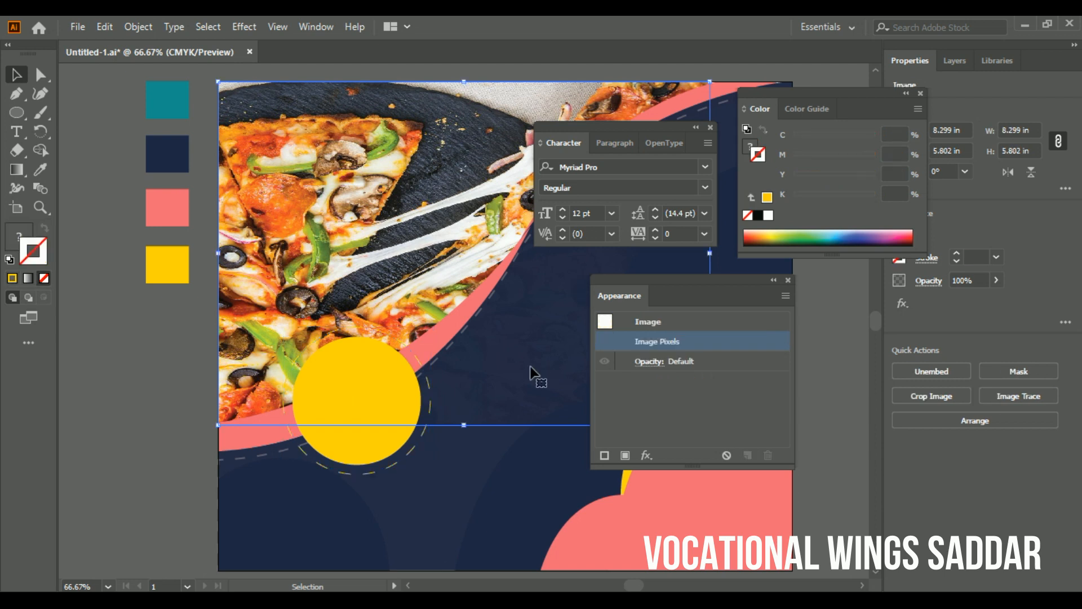
left_click(410, 456)
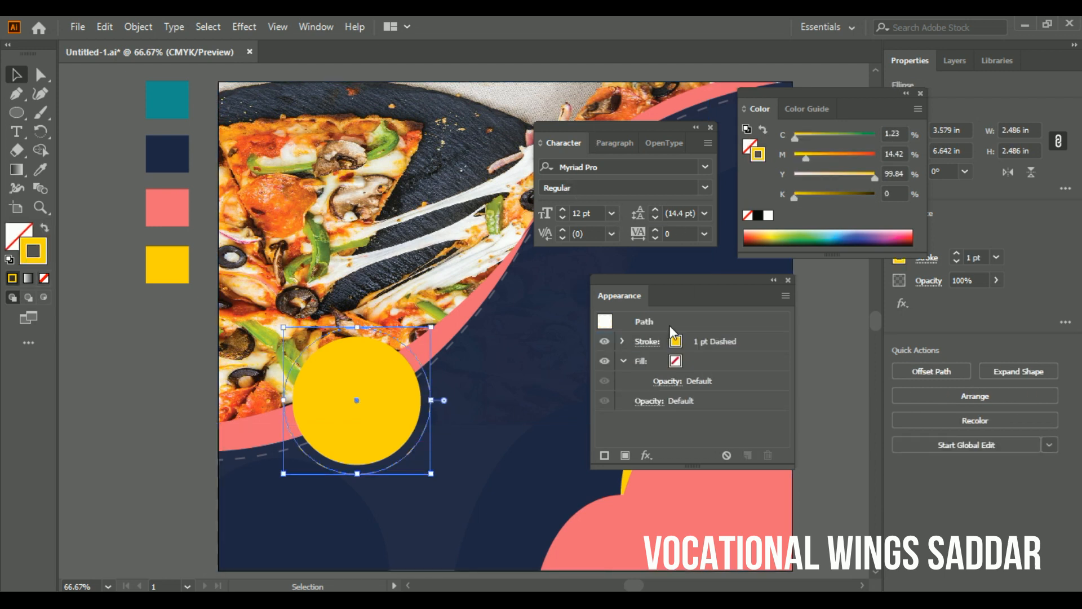
left_click(647, 341)
left_click(598, 180)
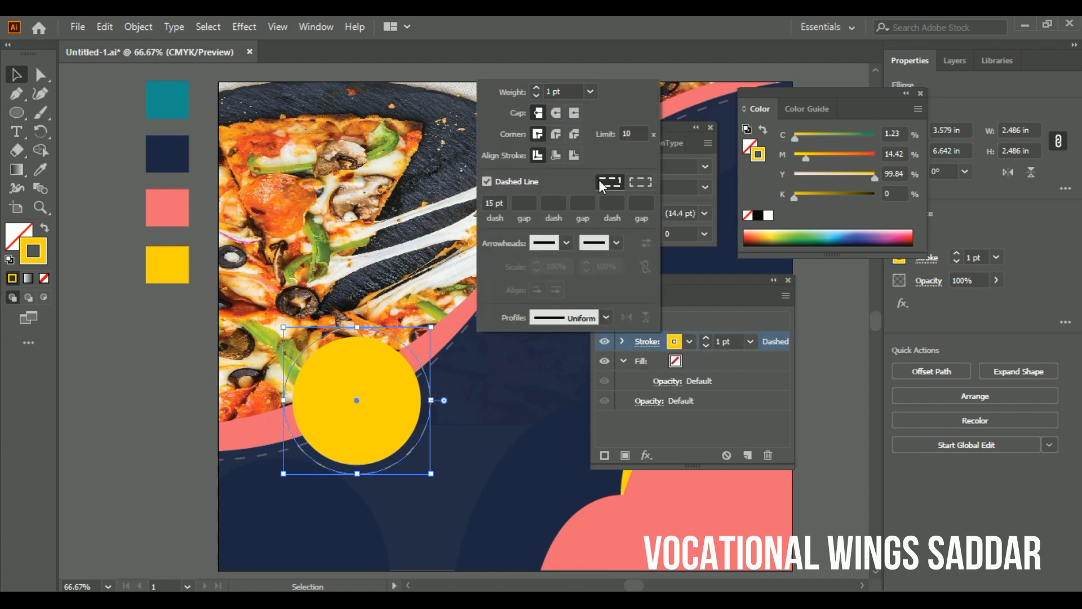
- Add a second 15 pt dash to the outer circle's dashed stroke pattern
left_click(555, 202)
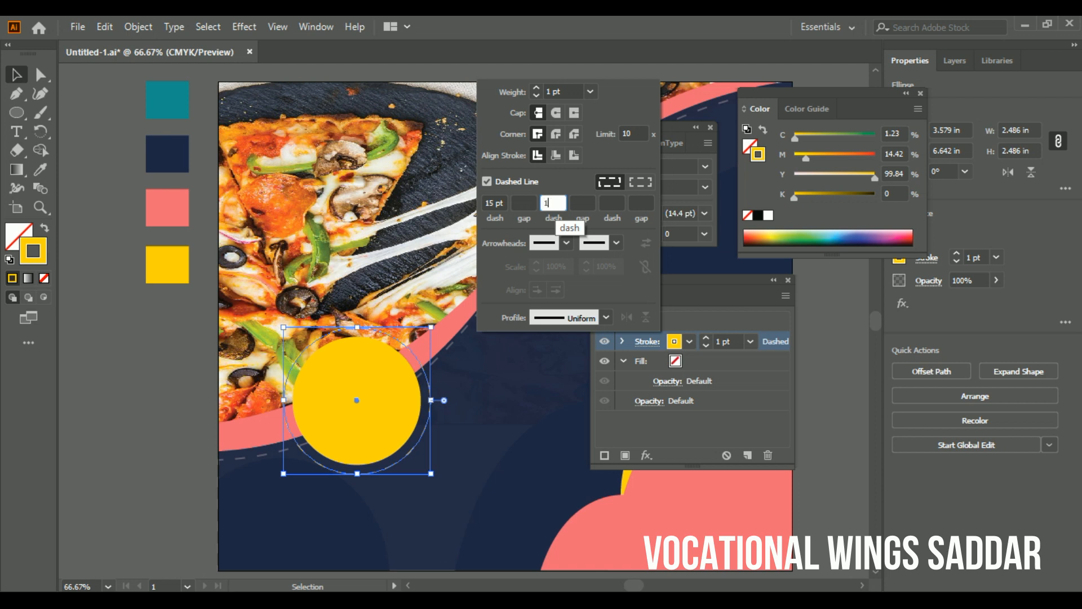
type("15p")
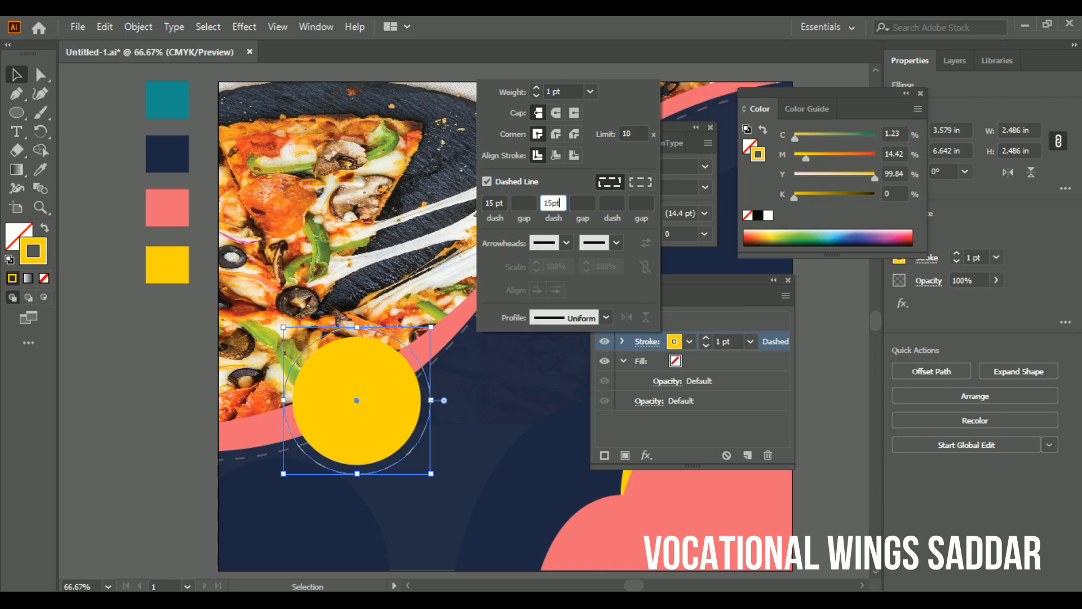
type("t")
key("Return")
left_click(467, 364)
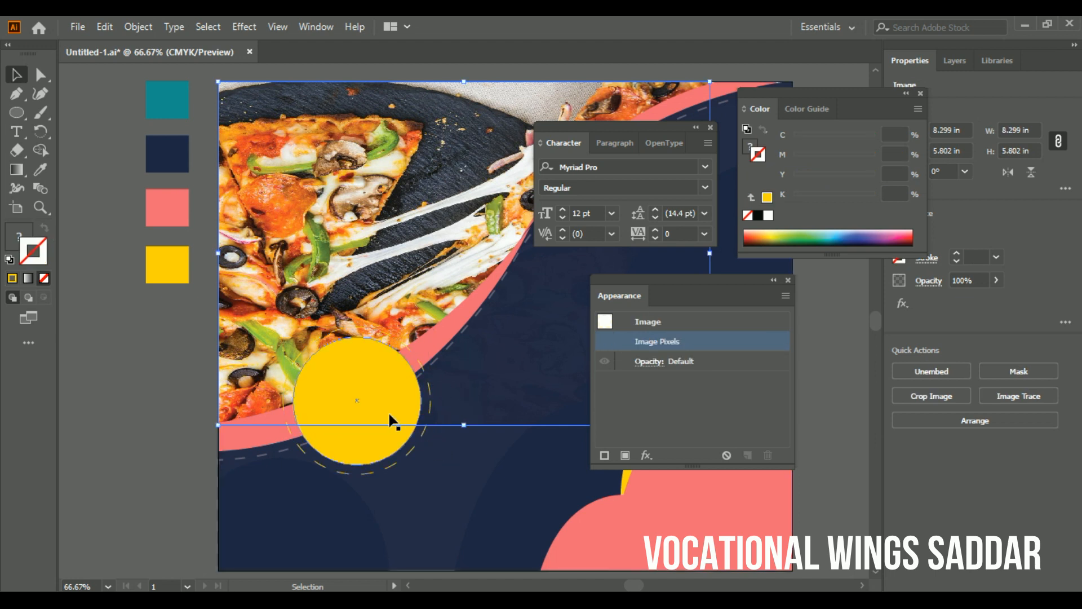
- Select the dashed outer circle again and set its stroke weight to 4 pt
left_click(430, 415)
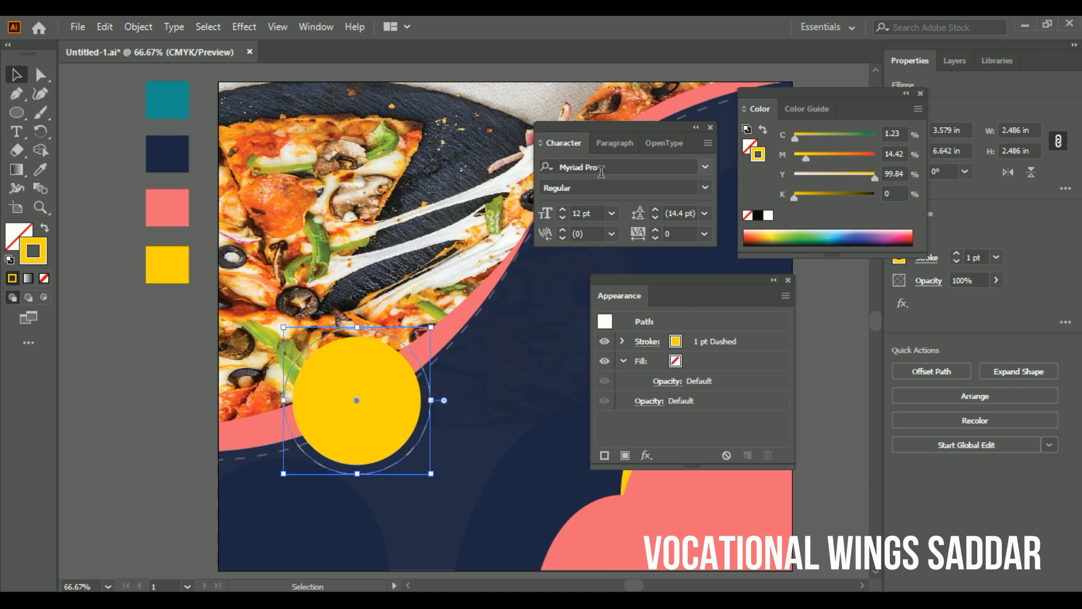
left_click(641, 342)
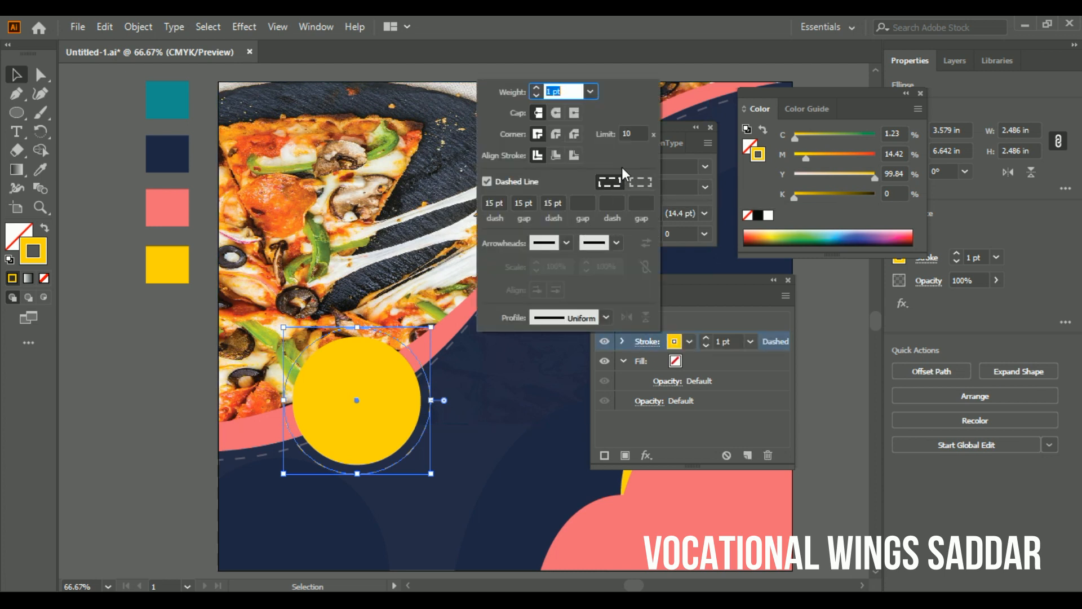
left_click(589, 92)
left_click(606, 183)
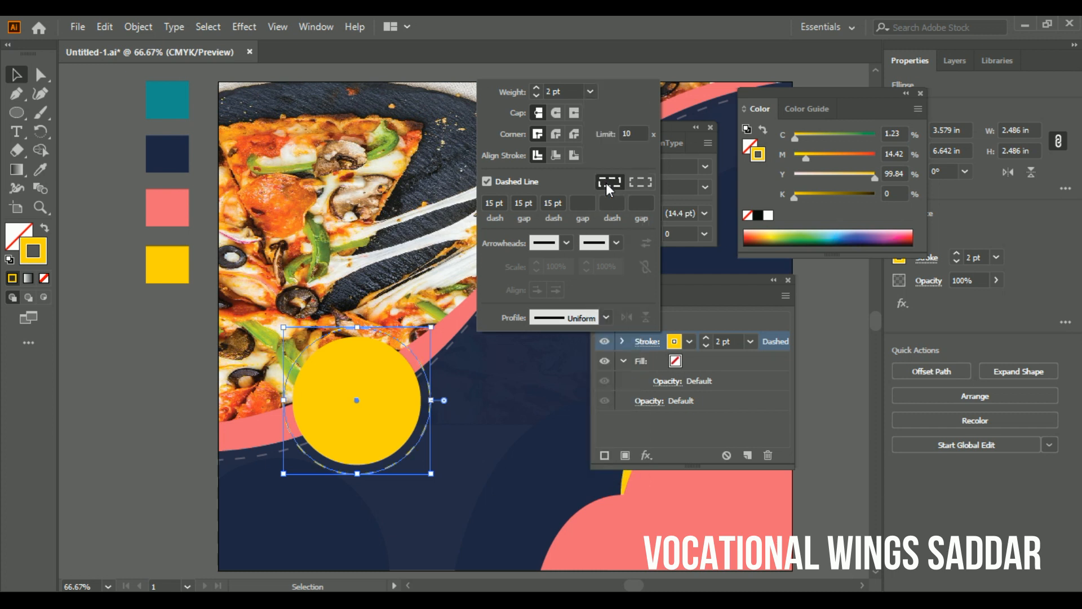
left_click(589, 92)
left_click(603, 207)
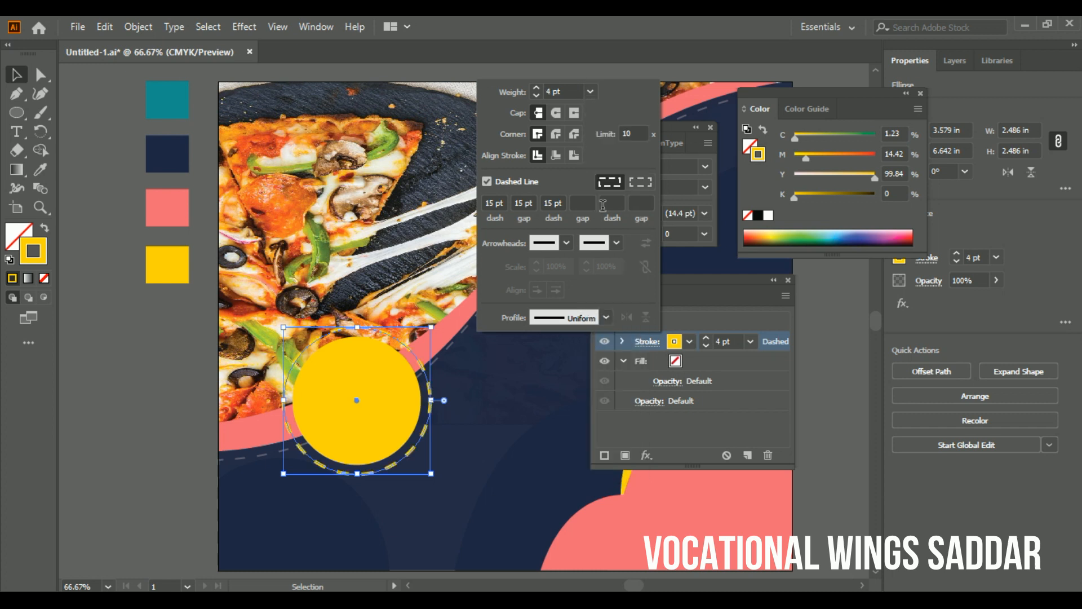
- Adjust the first dash length in the outer circle's stroke pattern
left_click(494, 203)
key("BackSpace")
type("1")
key("Return")
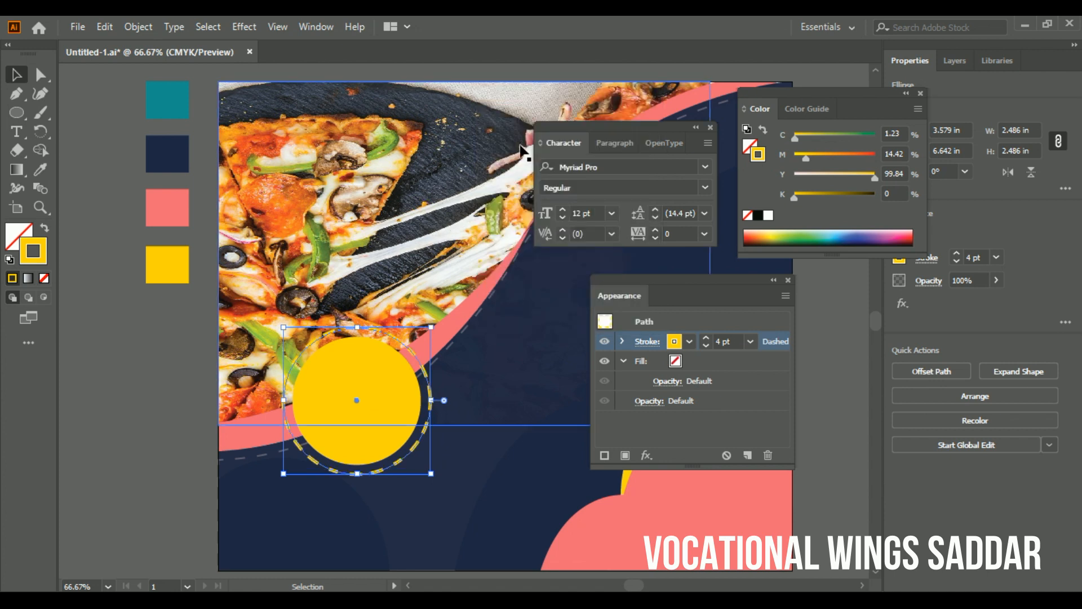
- Close the floating Character, Color and Appearance panels and deselect the dashed circle
left_click(709, 127)
left_click(920, 93)
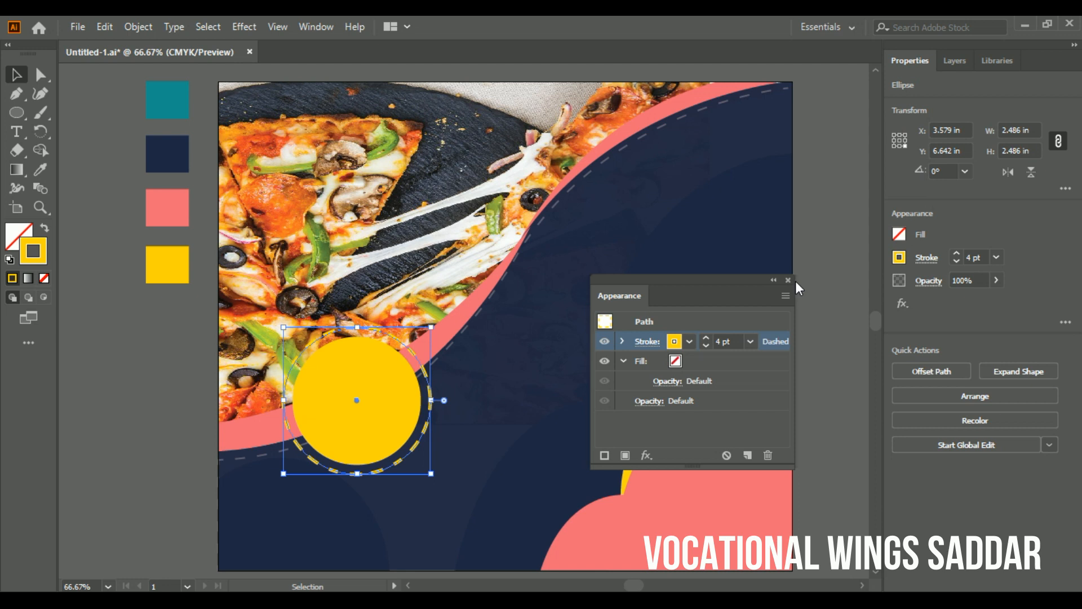
left_click(788, 281)
left_click(844, 251)
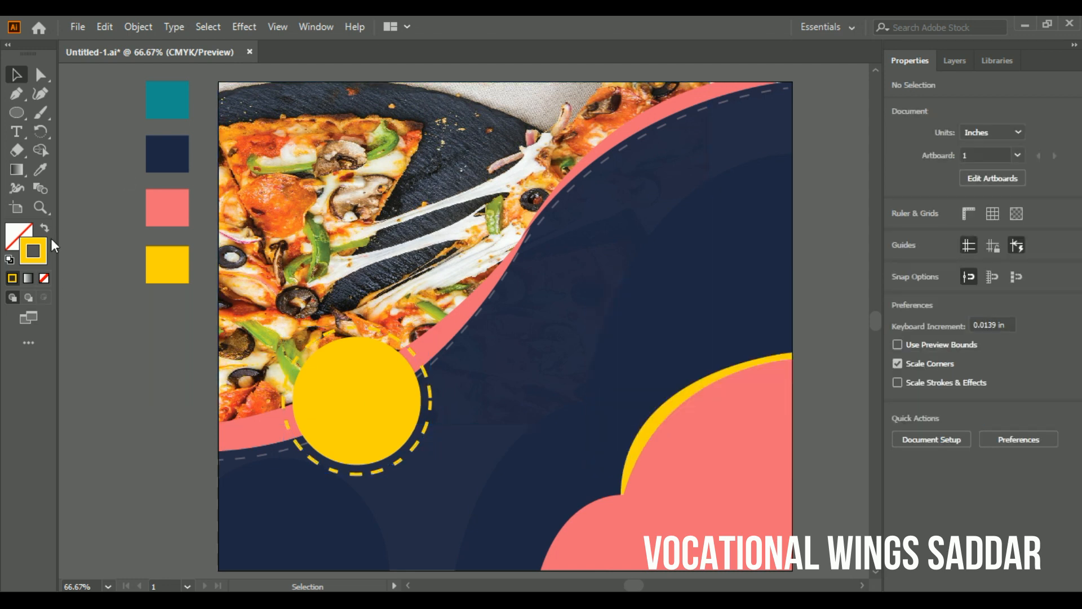
- Start a point text object on the navy area beside the badge, clear its placeholder and select its contents
left_click(16, 131)
left_click(514, 335)
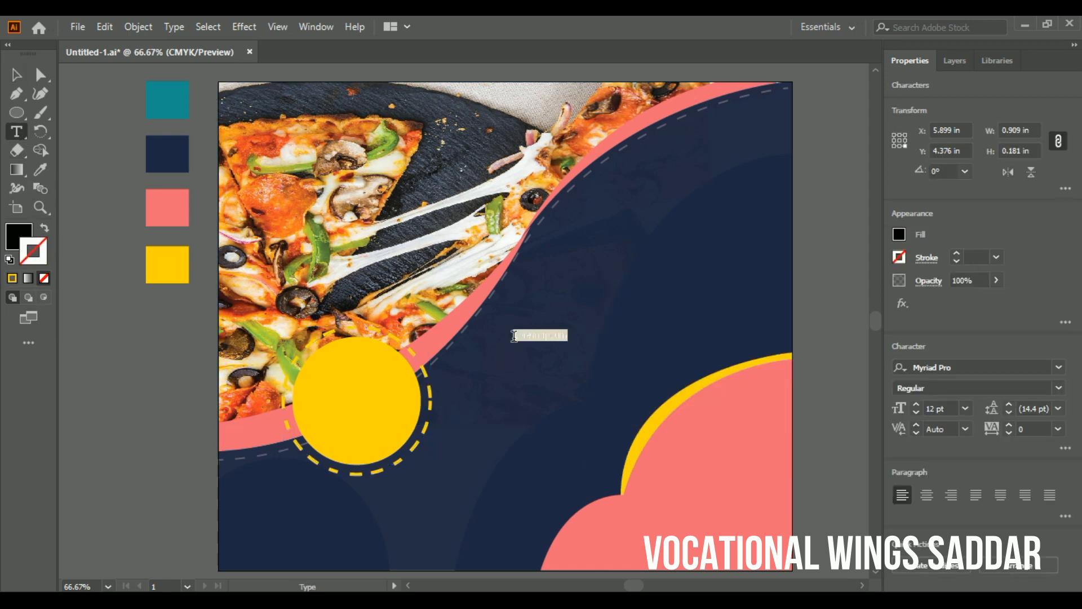
key("BackSpace")
key("ctrl+a")
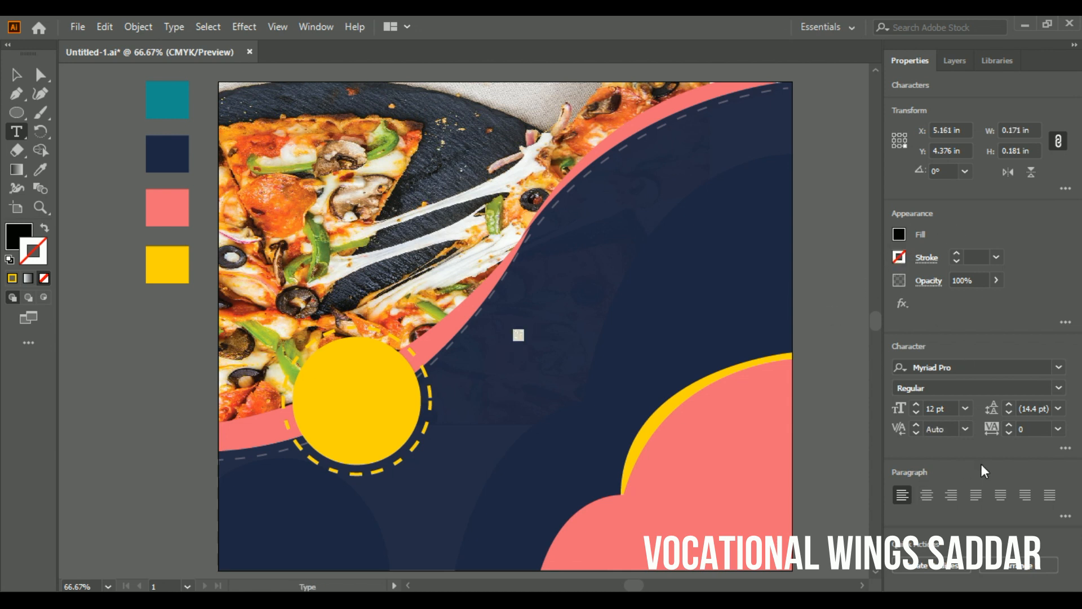
left_click(44, 232)
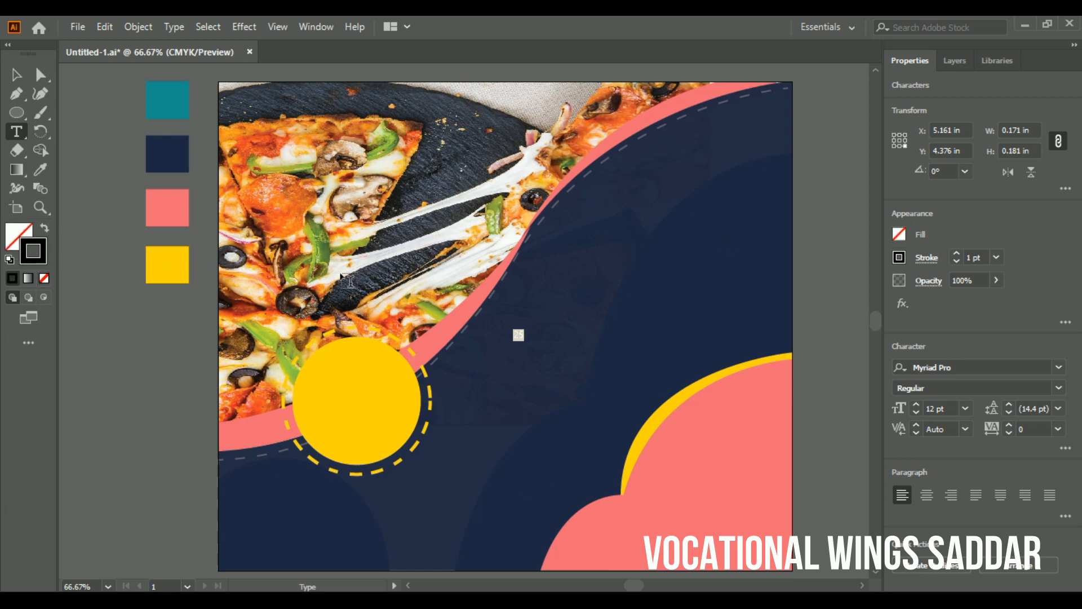
left_click(44, 228)
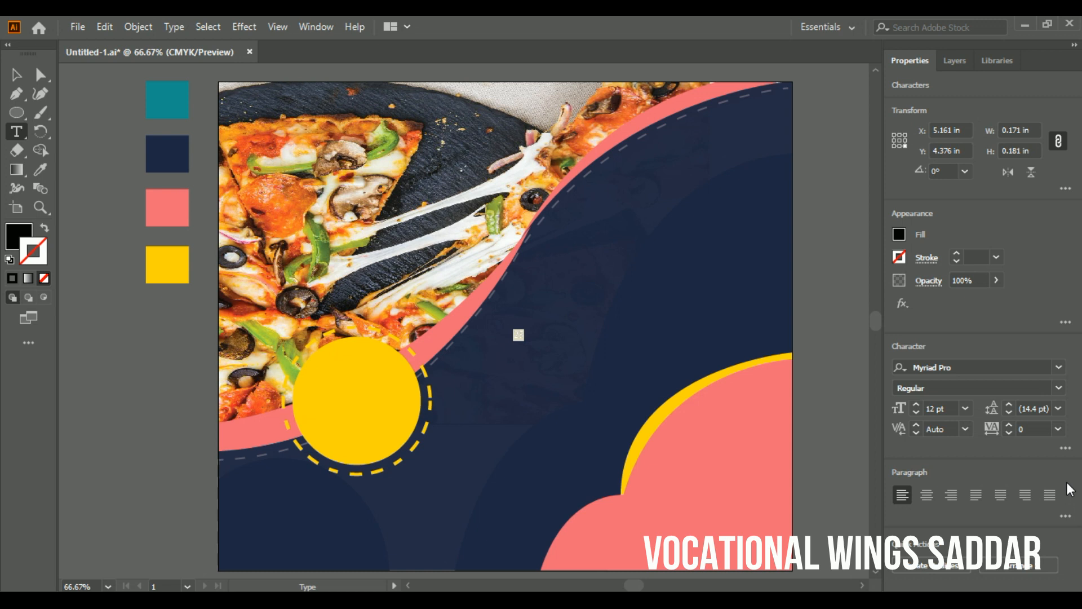
left_click(1065, 448)
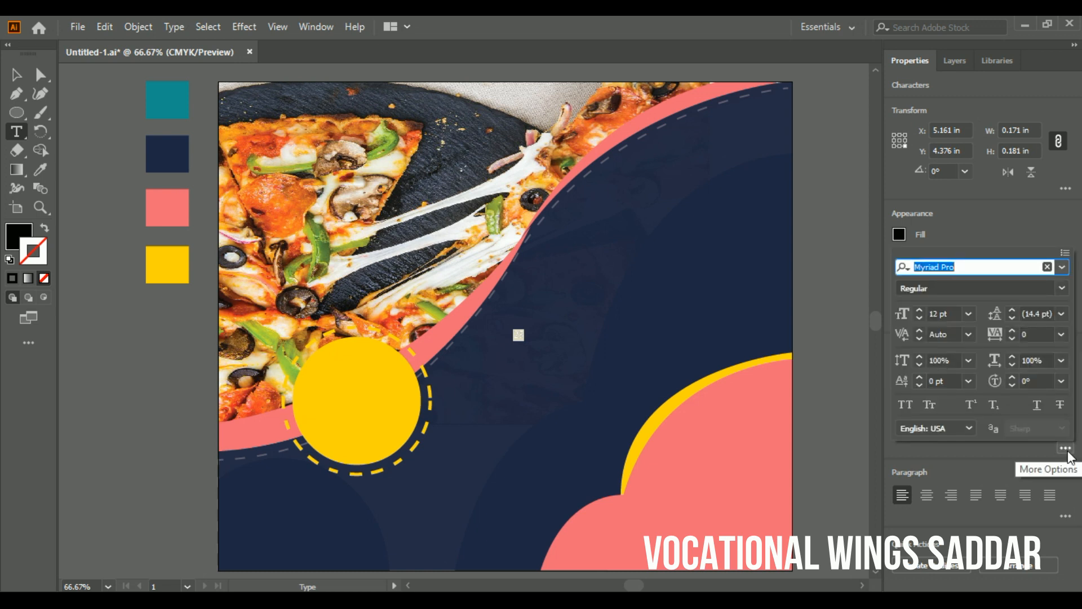
key("BackSpace")
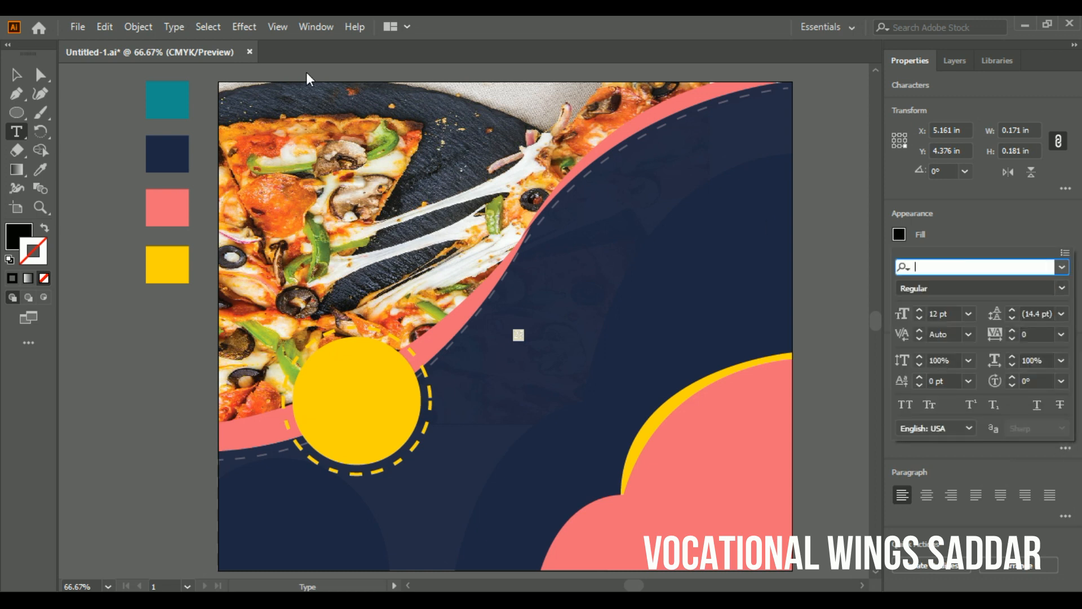
- Make the new text read "25%" and set its font size to 60 pt
left_click(518, 335)
left_click(519, 335)
key("BackSpace")
type("55%")
key("ctrl+a")
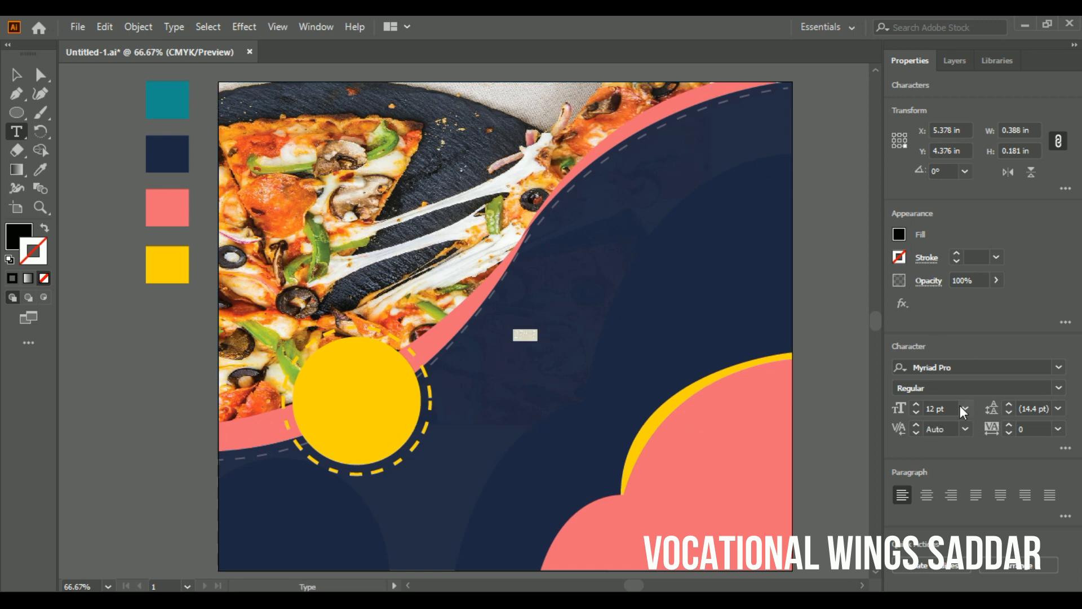
left_click(964, 408)
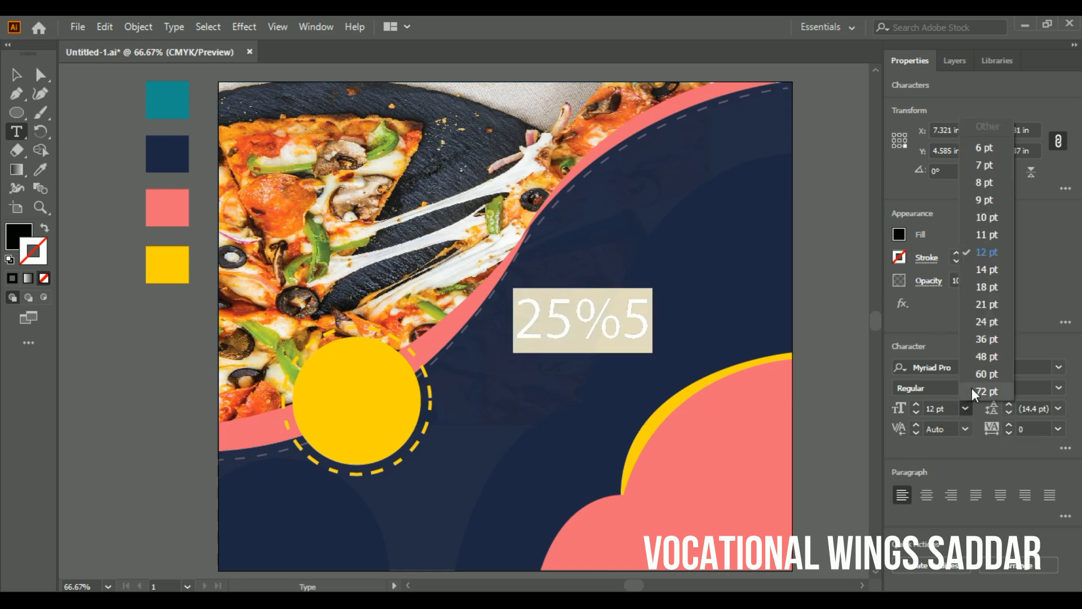
left_click(981, 373)
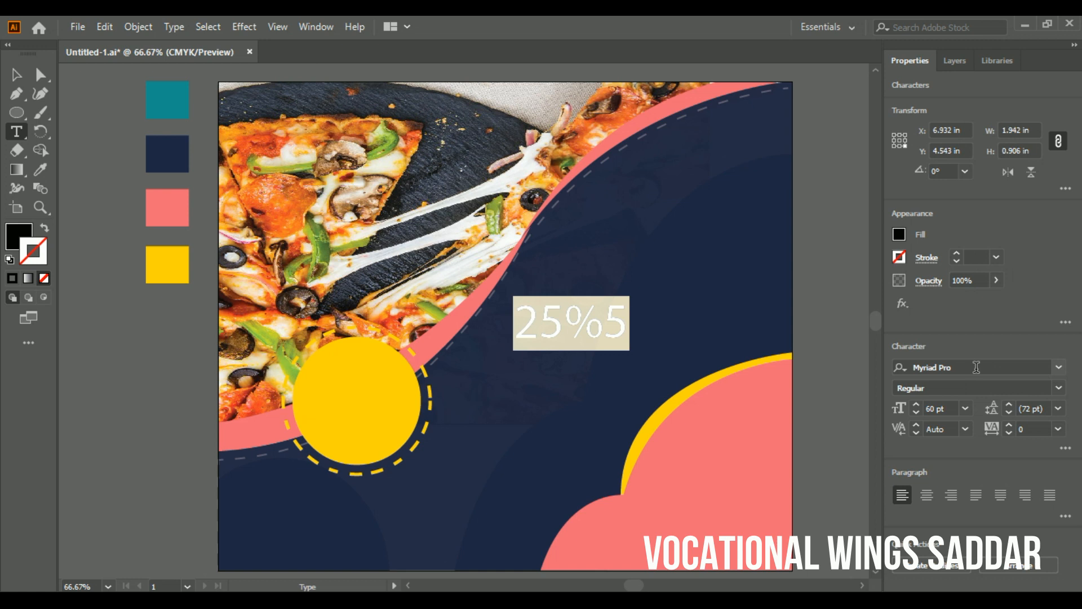
key("Right")
key("BackSpace")
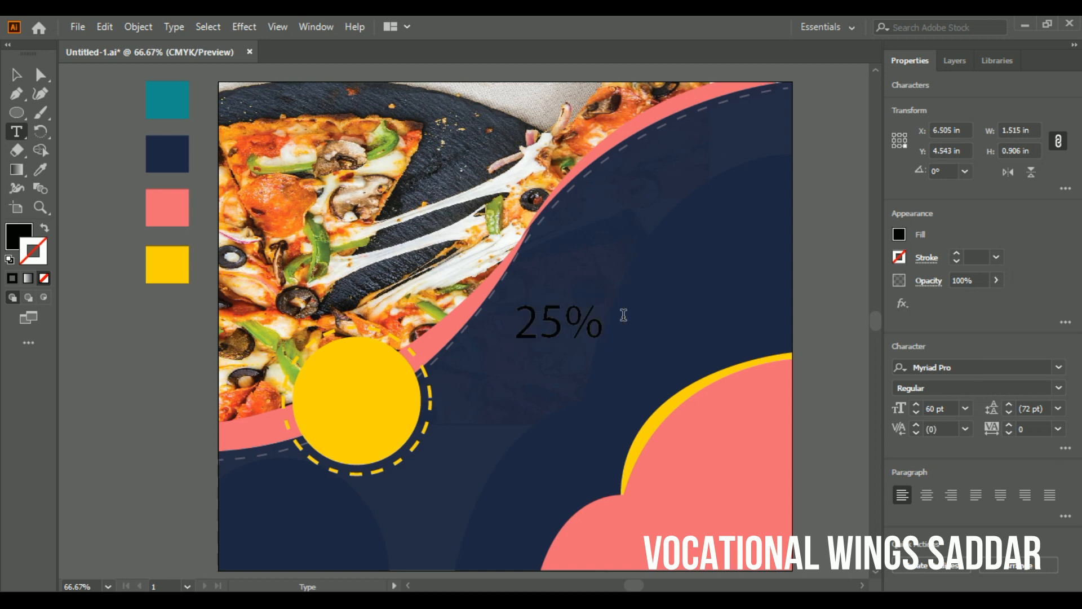
- Set the 25% text in the Panton Black Caps font at 36 pt
left_click_drag(518, 319, 615, 319)
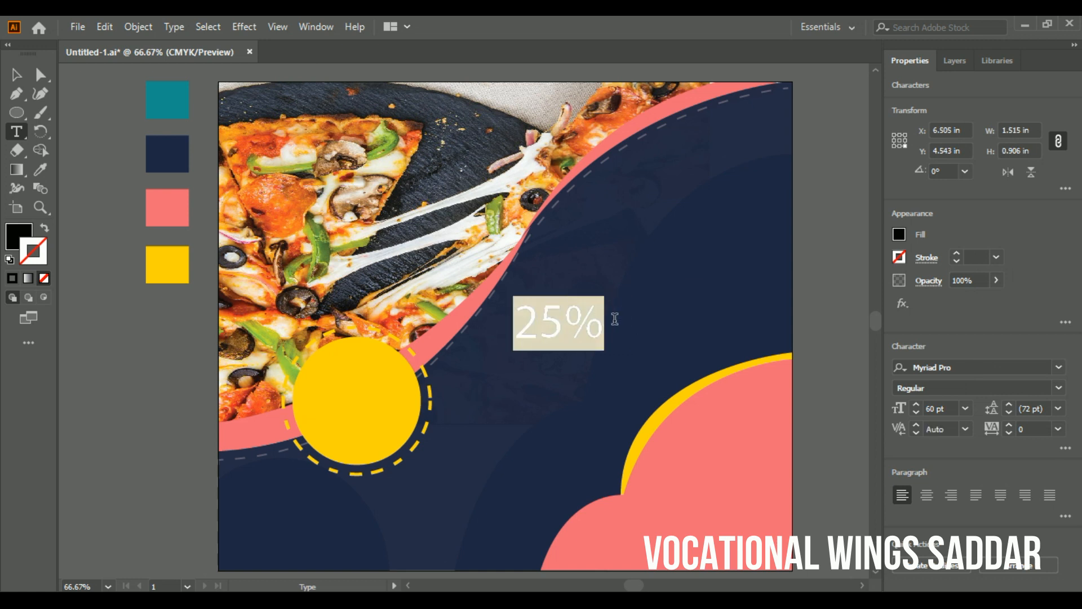
left_click(898, 234)
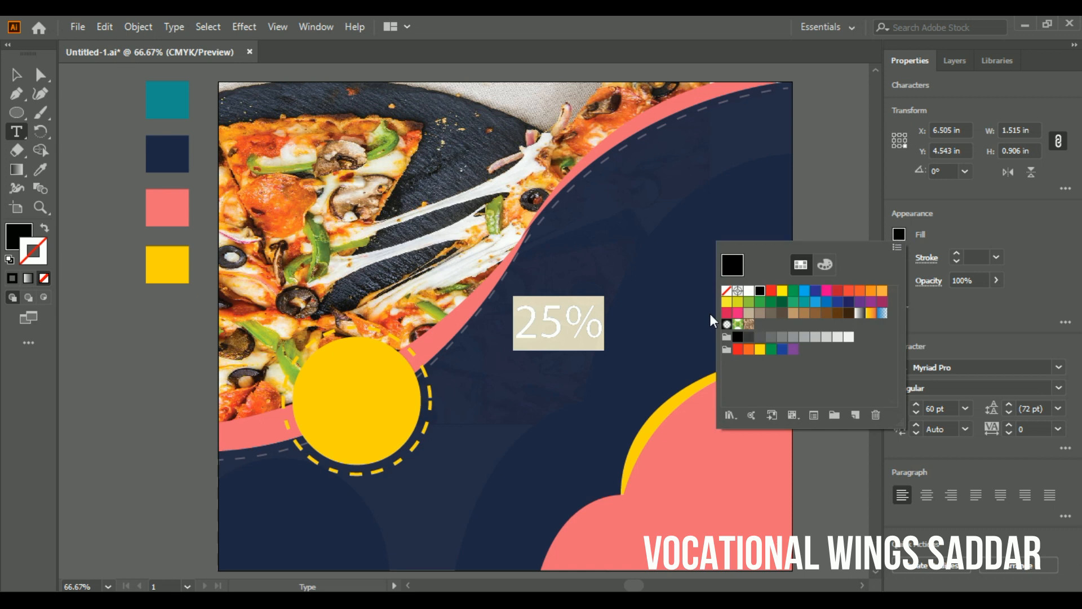
left_click(965, 409)
left_click(982, 356)
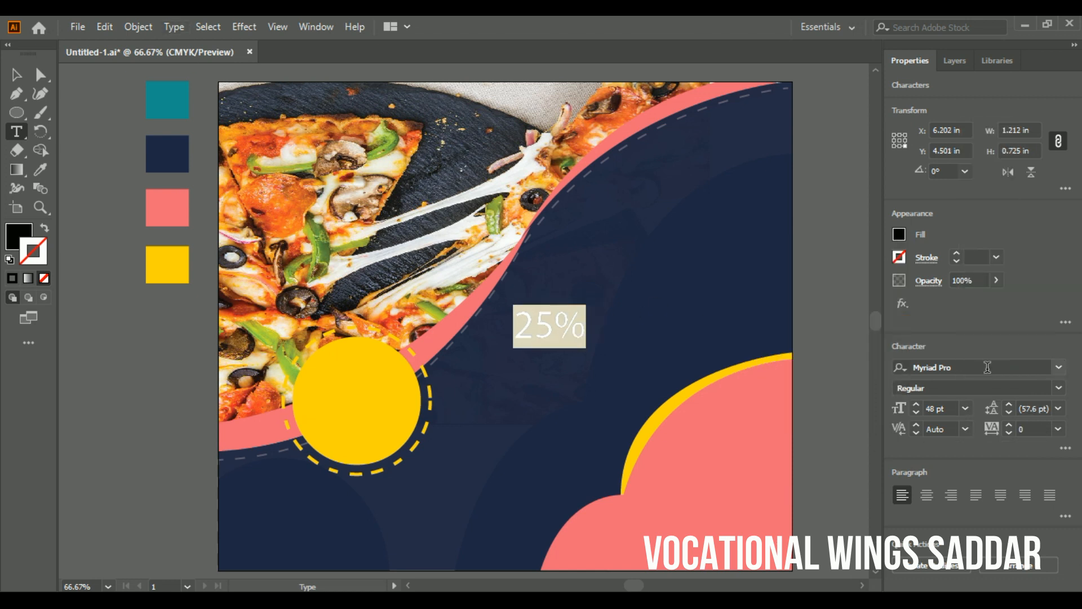
left_click(1044, 367)
type("p")
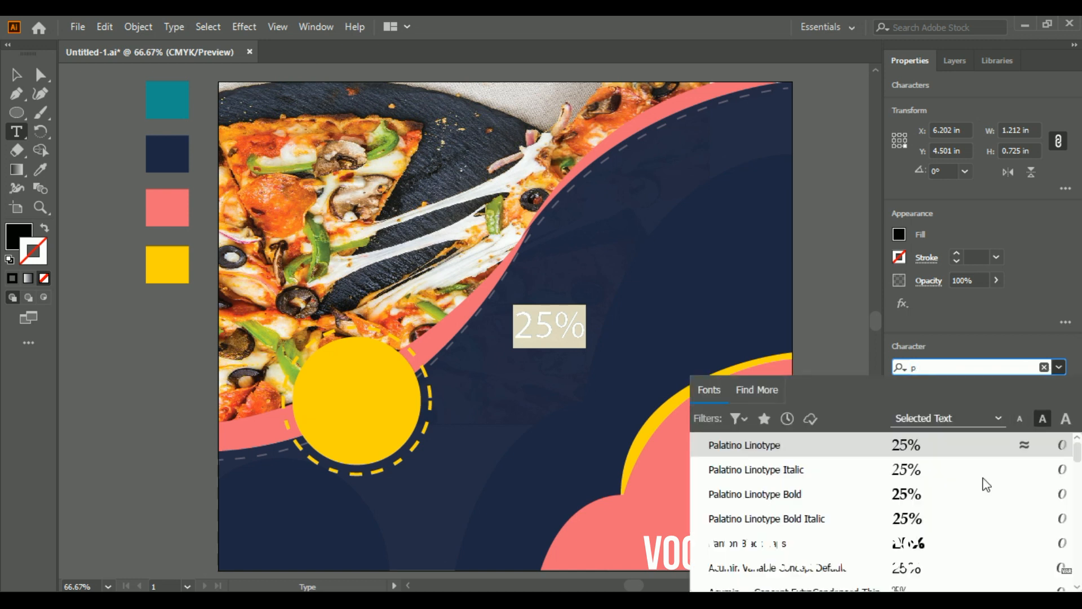
left_click(898, 544)
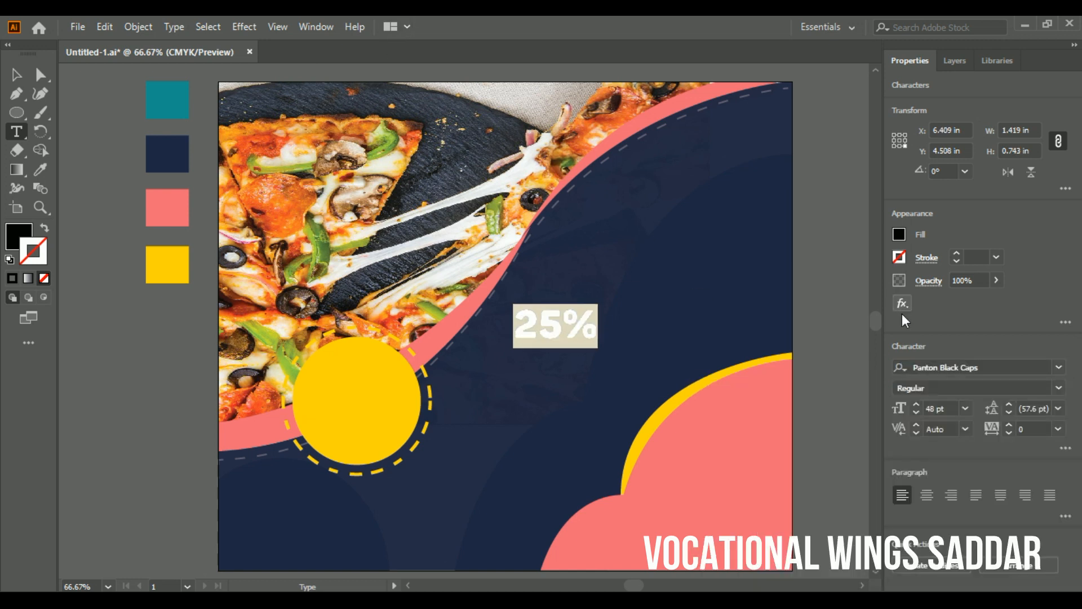
left_click(966, 409)
left_click(974, 339)
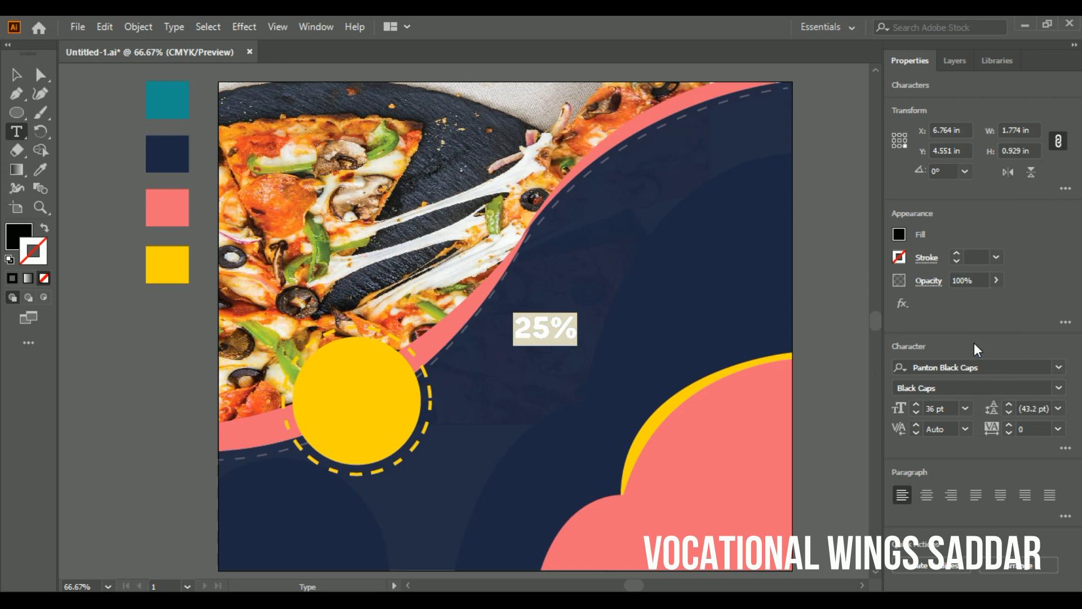
- Move the 25% text onto the upper half of the yellow circle and set its font size to 40 pt
left_click(16, 74)
left_click_drag(538, 323, 359, 387)
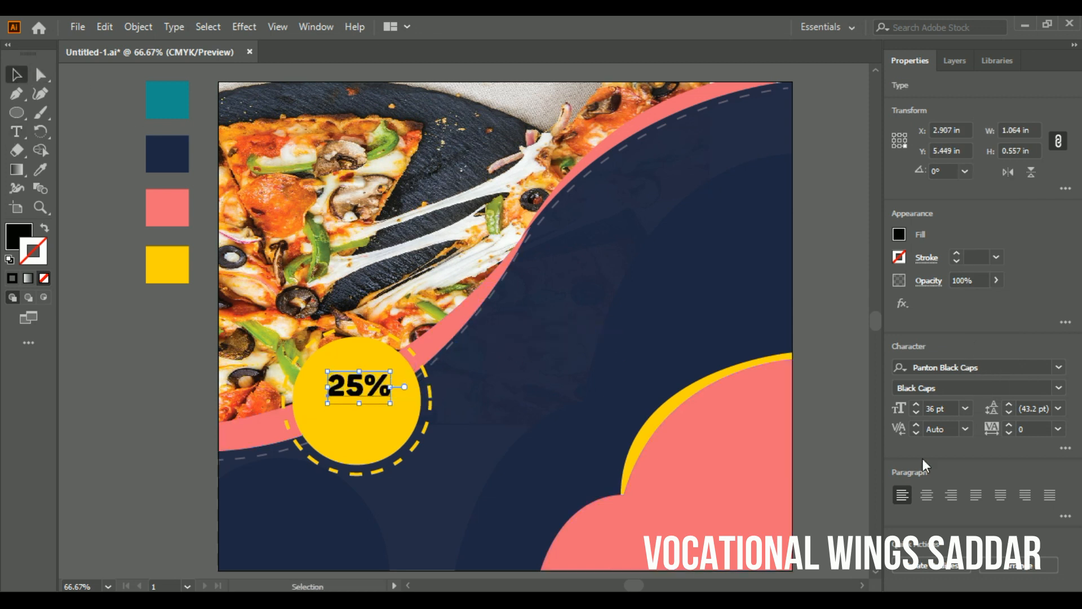
left_click(963, 409)
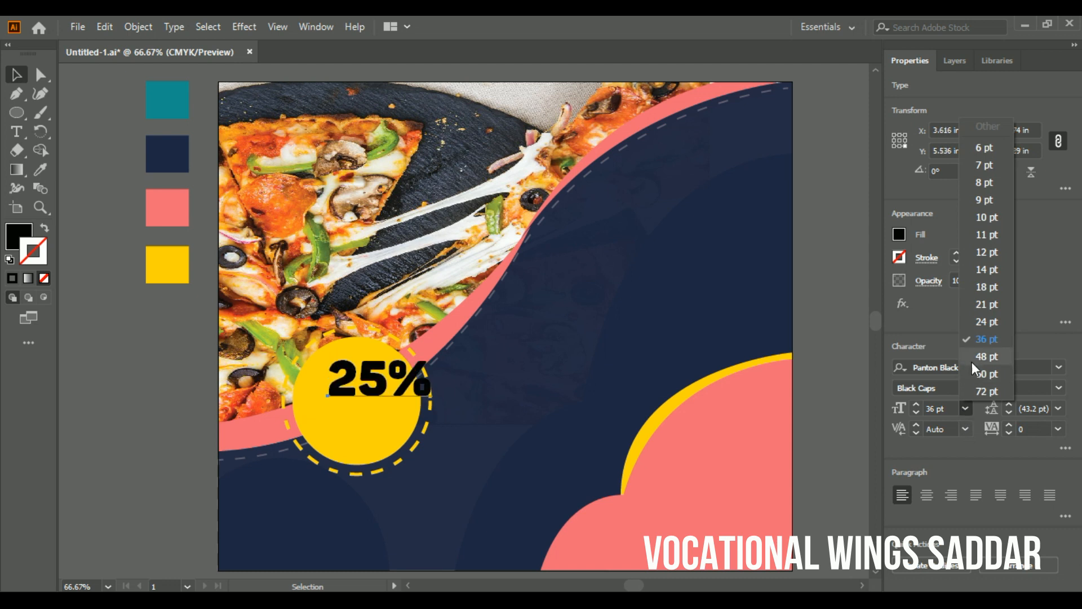
left_click(934, 407)
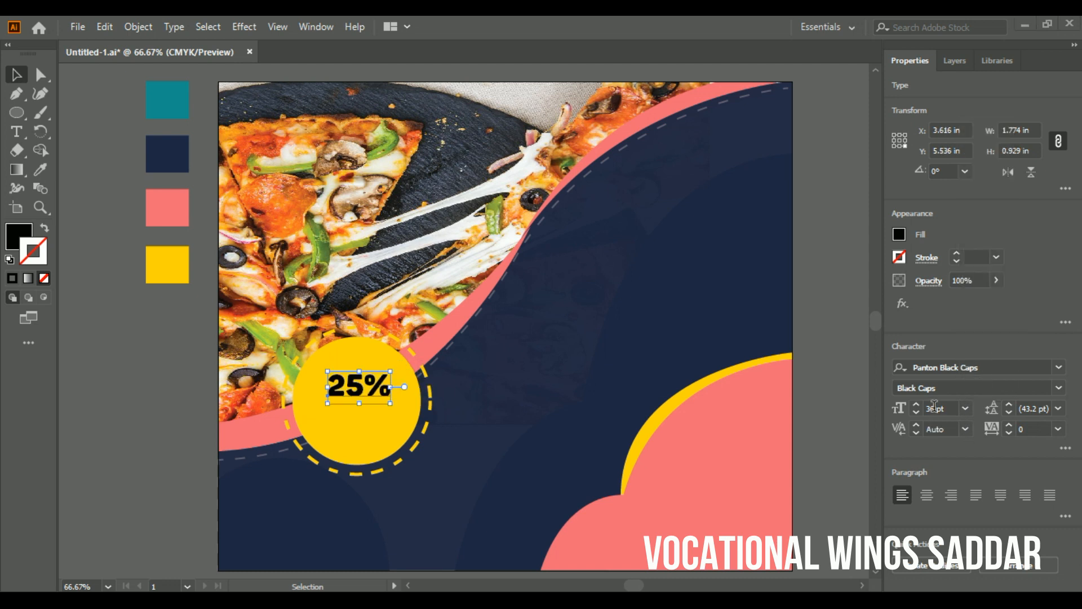
double_click(931, 410)
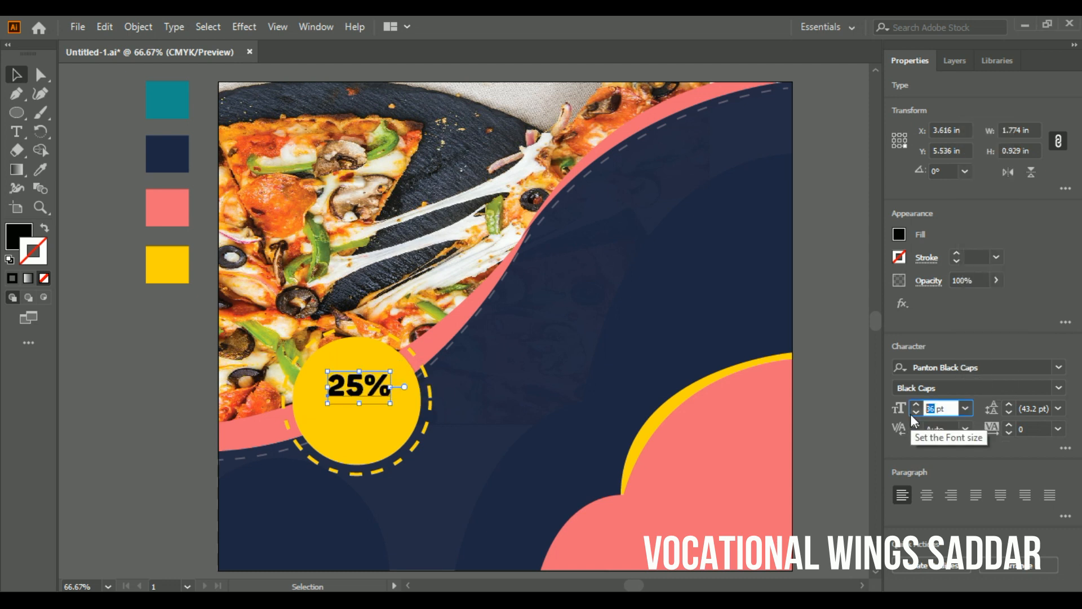
type("40")
key("Return")
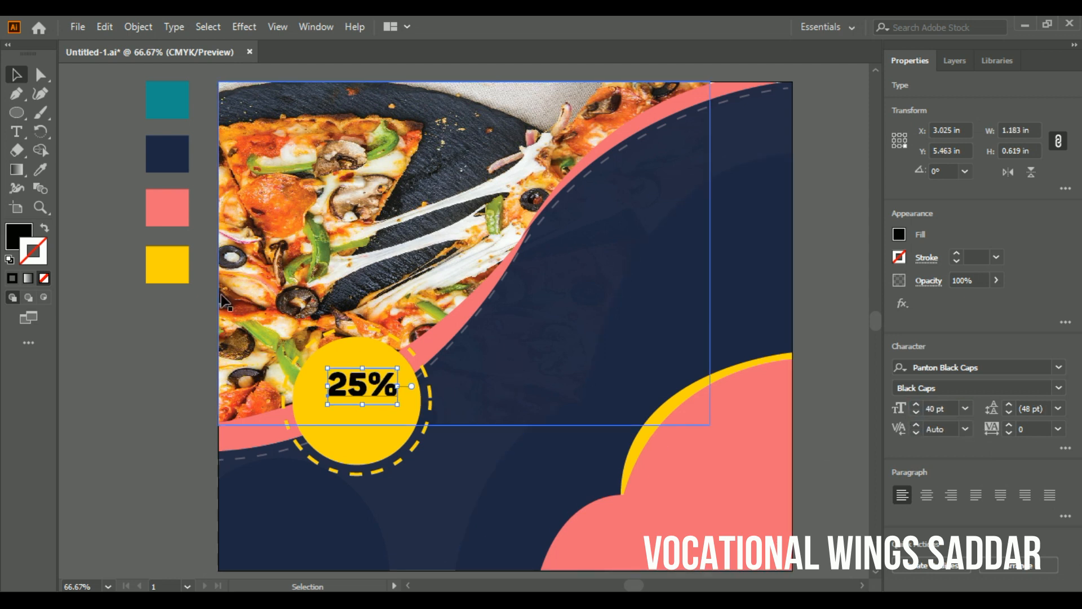
- Add a separate text object reading "DISCOUNT" on the navy area beside the yellow circle's lower edge
left_click(16, 131)
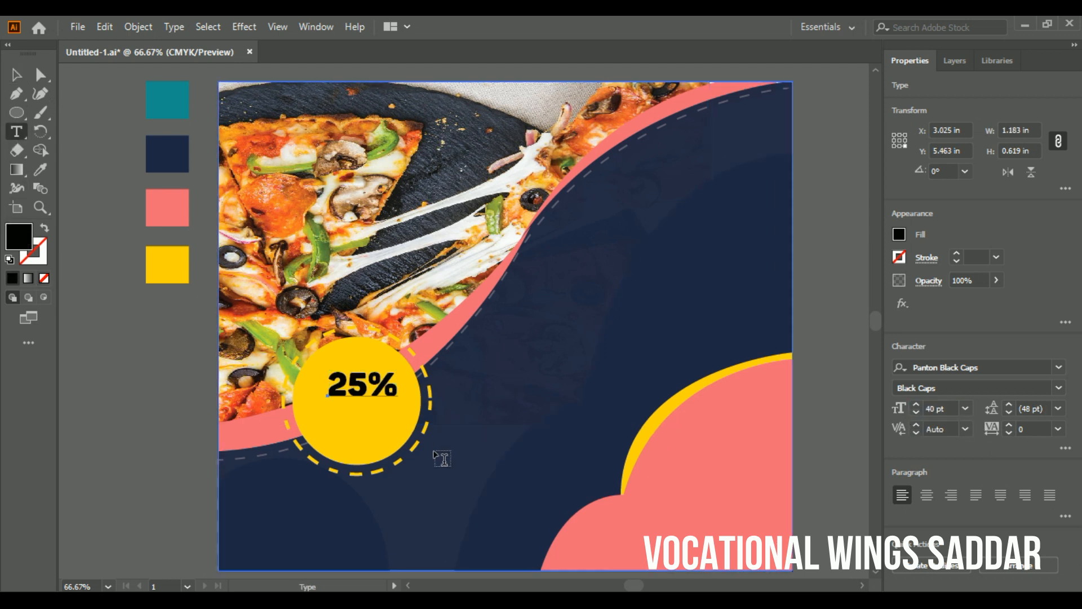
left_click(433, 449)
type("DISCOUNT")
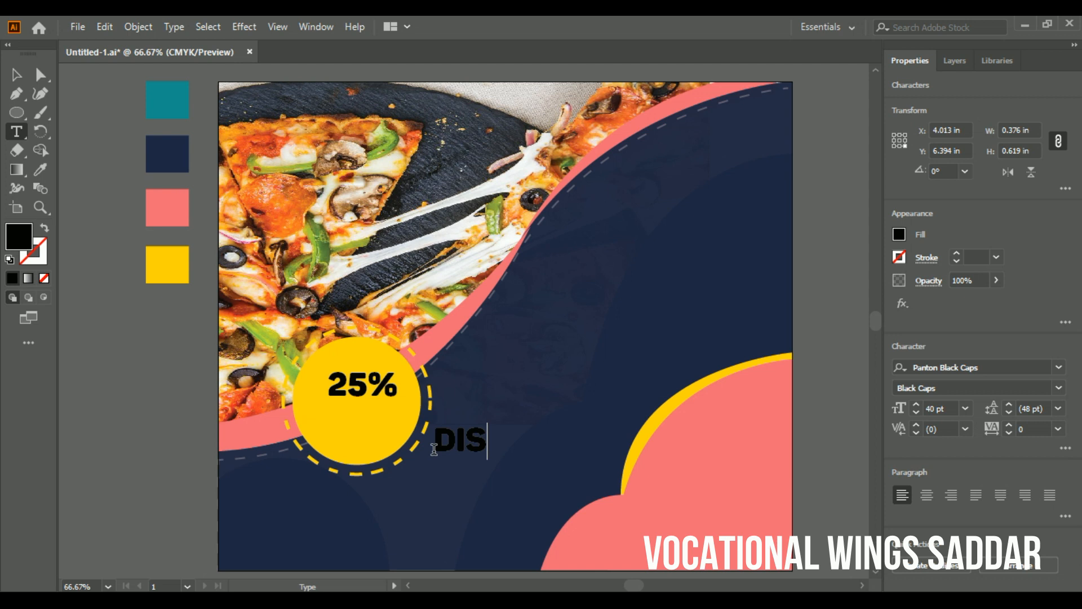
key("BackSpace")
key("BackSpace")
key("BackSpace")
key("BackSpace")
key("BackSpace")
key("BackSpace")
key("BackSpace")
key("BackSpace")
type("DISCOUNT")
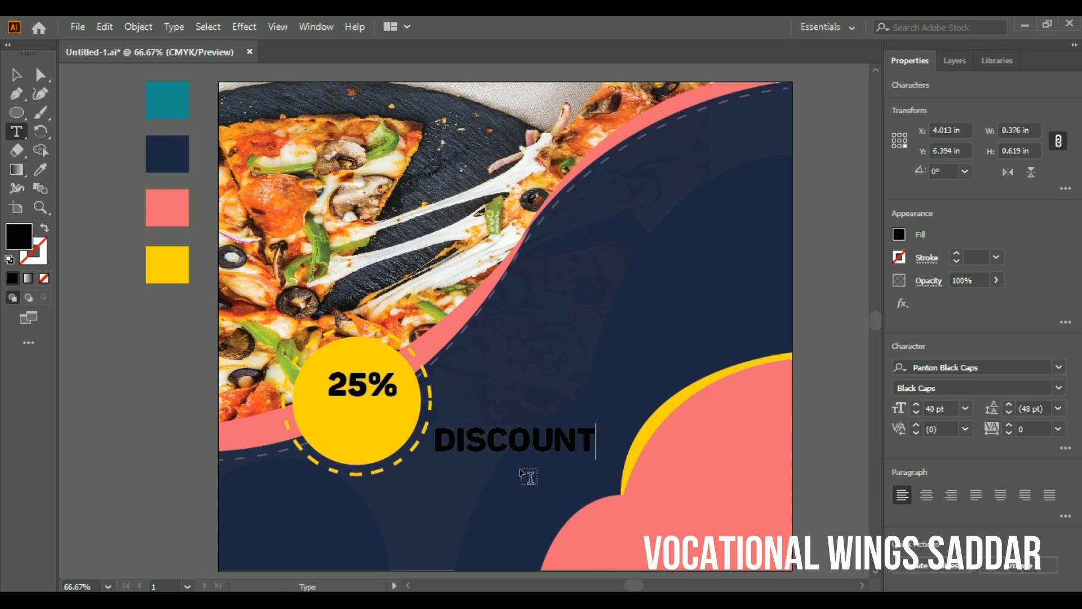
left_click(16, 74)
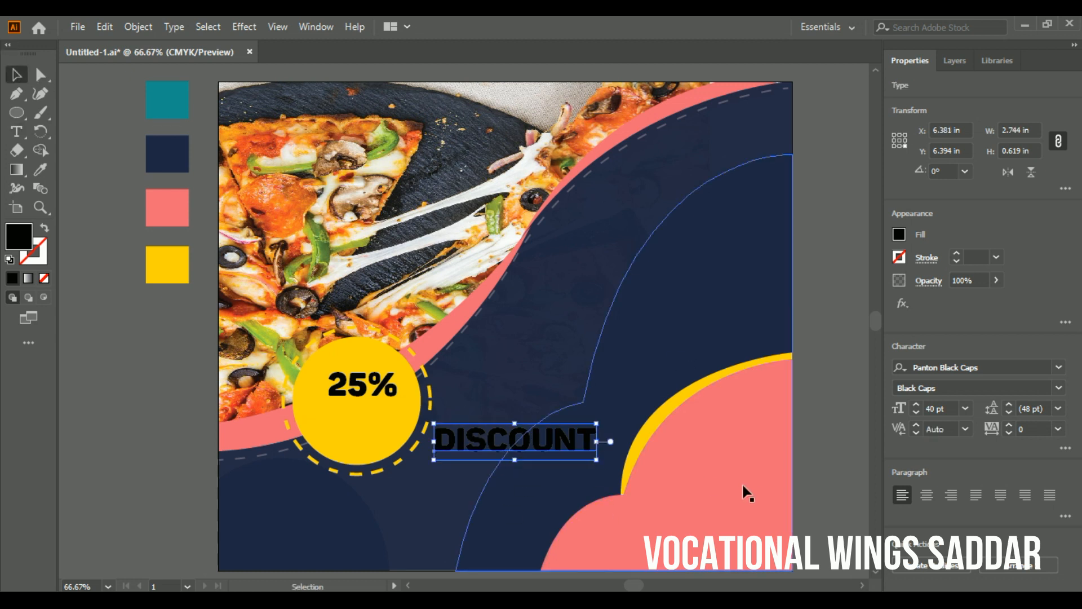
- Set the DISCOUNT text to 24 pt and place it directly beneath the 25% text inside the yellow circle
left_click(961, 408)
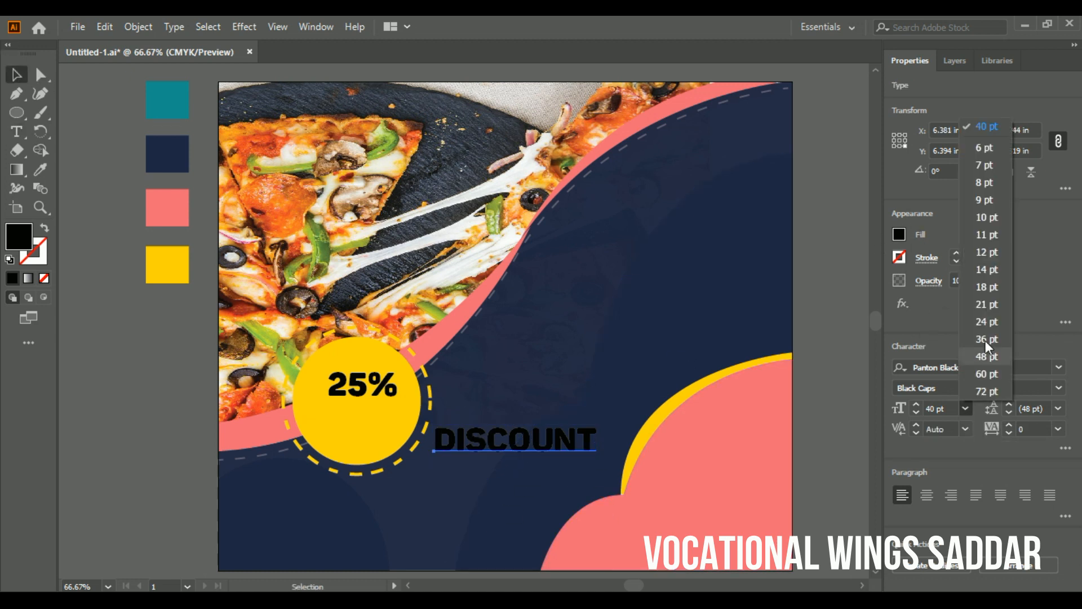
left_click(986, 324)
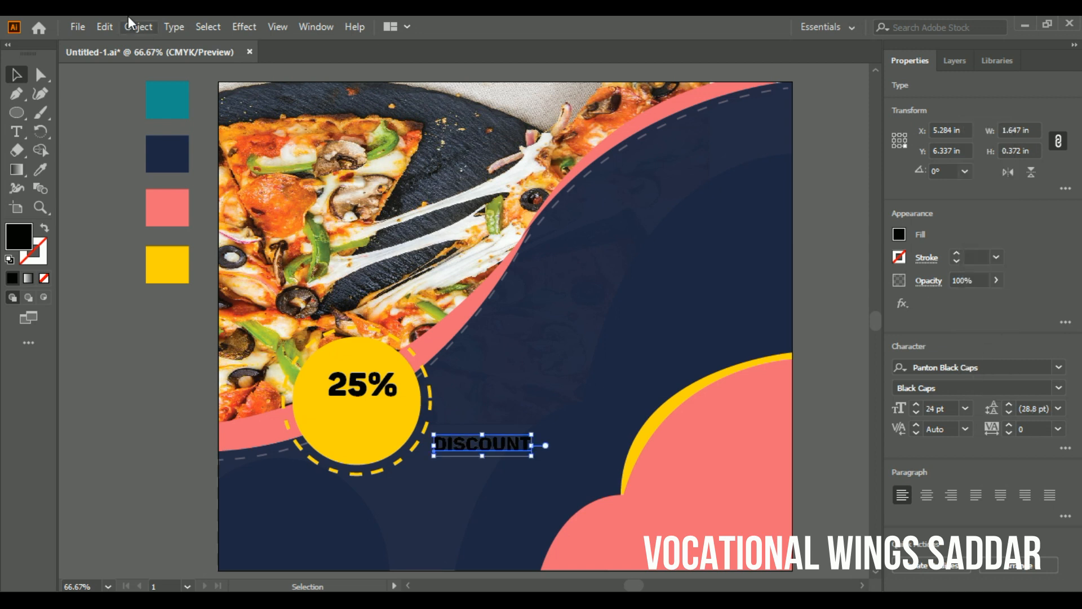
left_click_drag(454, 451, 335, 416)
left_click(601, 375)
left_click(834, 165)
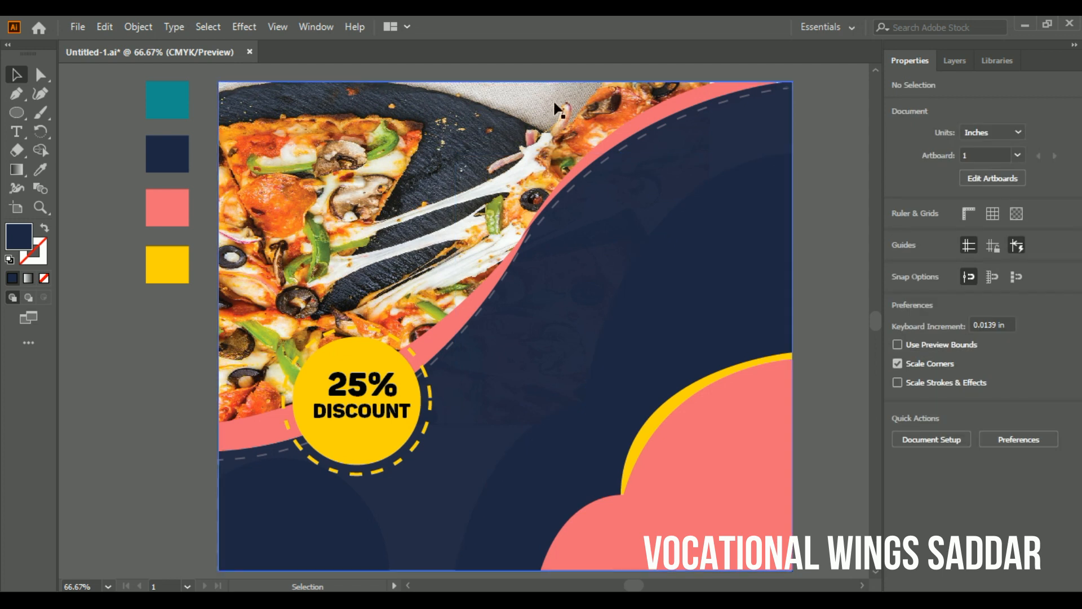
left_click(13, 112)
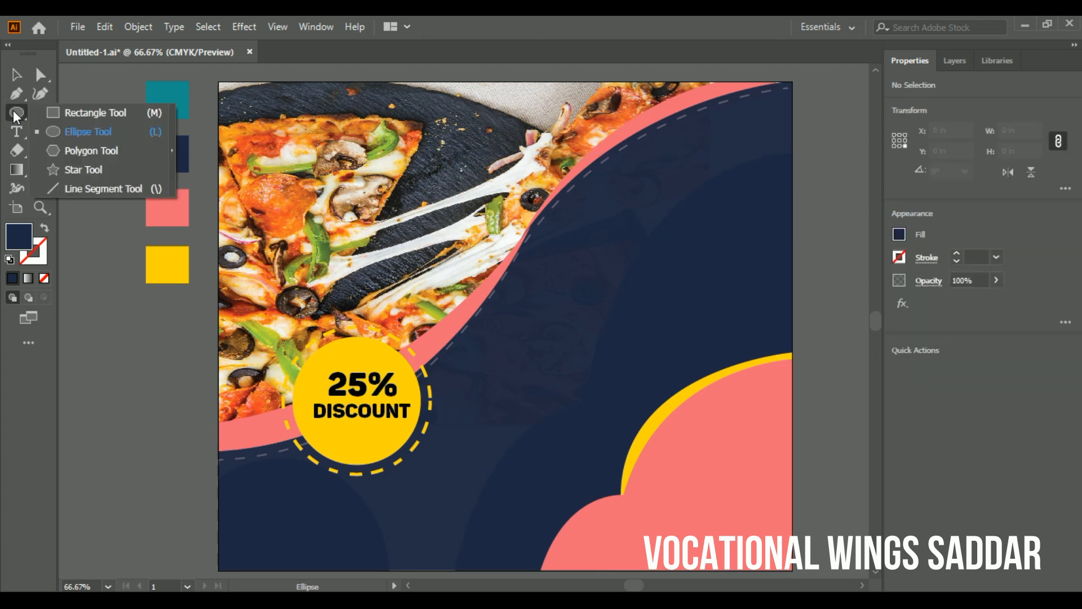
left_click_drag(13, 110, 58, 115)
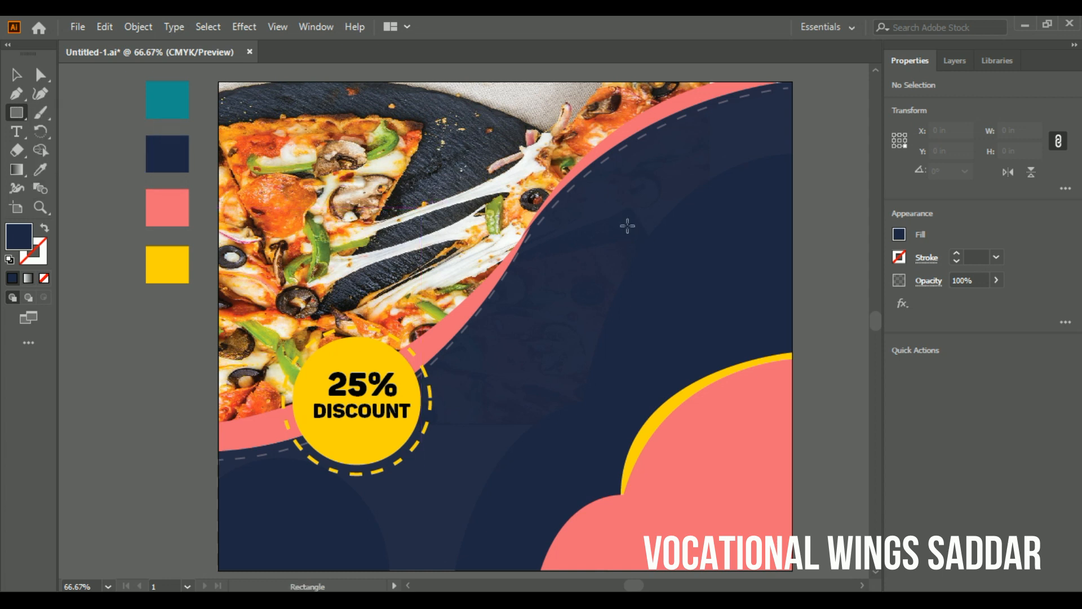
left_click_drag(621, 200, 736, 303)
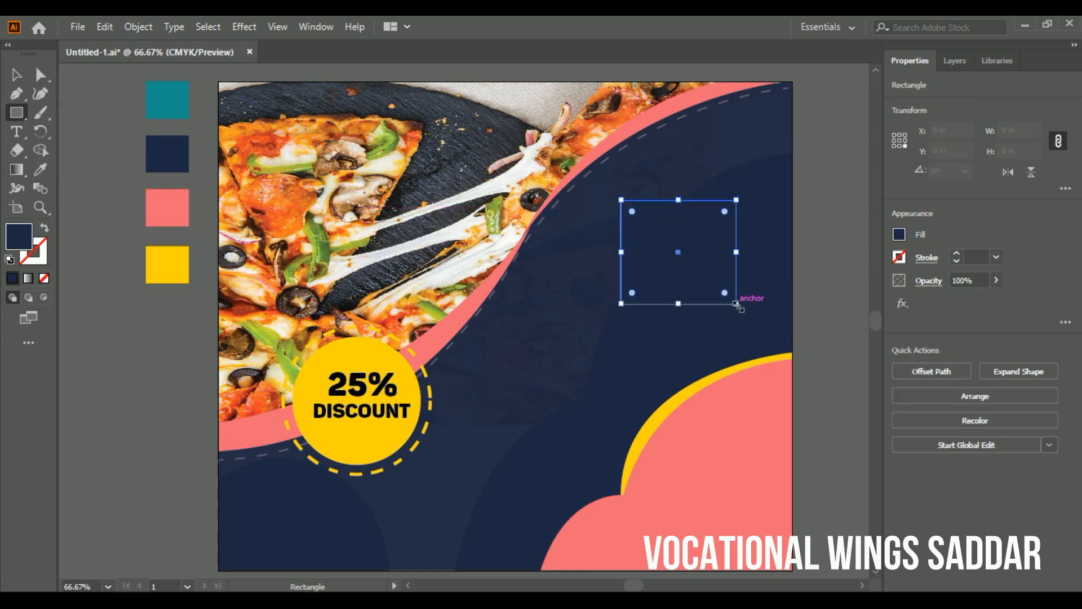
left_click(41, 74)
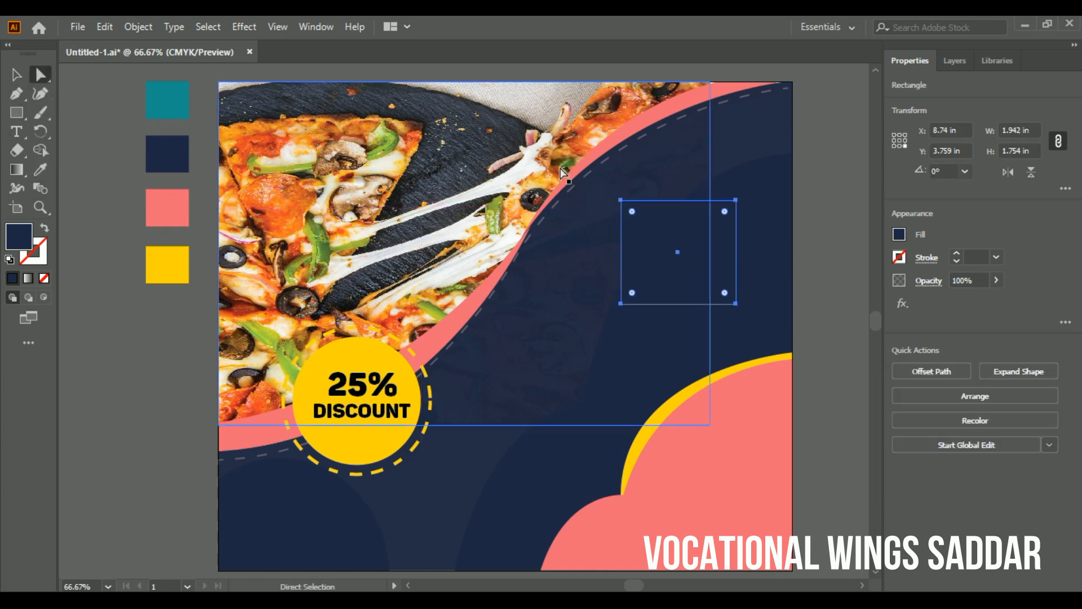
left_click(619, 305)
- Draw a navy ellipse about 2.26 in wide and 2.17 in high on the navy area near the poster's upper-right corner
left_click_drag(22, 119, 49, 133)
left_click_drag(621, 199, 755, 326)
left_click(17, 74)
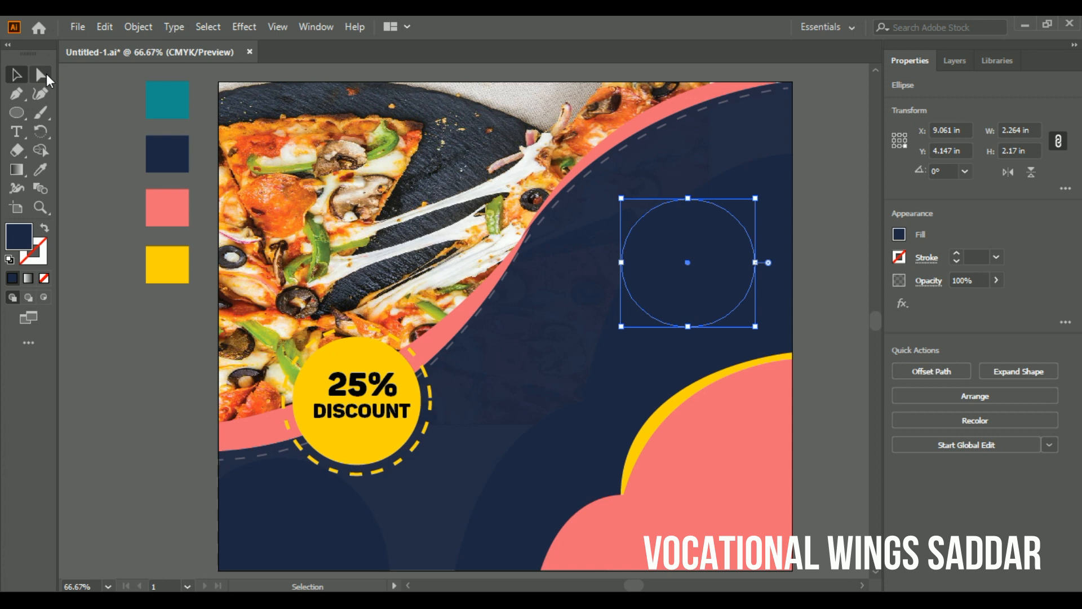
- Pull the topmost anchor point of the new ellipse upward to give it a taller crown
left_click(41, 75)
left_click(689, 198)
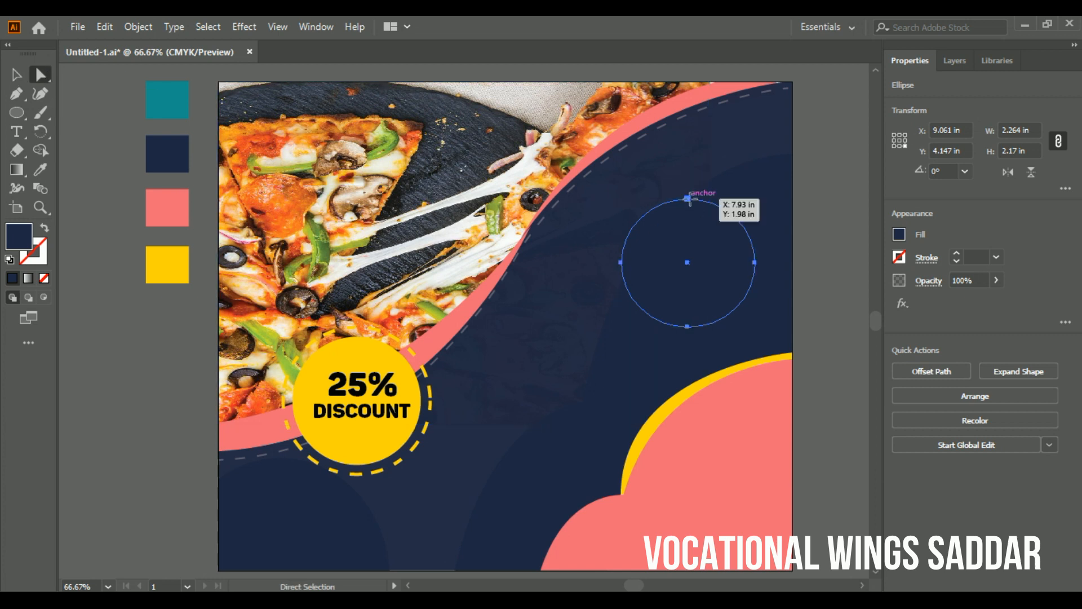
mouse_move(688, 198)
left_mouse_down()
mouse_move(687, 172)
mouse_move(688, 183)
left_mouse_up()
- Shift the ellipse's left anchor point slightly up and outward to about X 6.17 in, Y 2.9 in
left_click(622, 264)
key("Up")
key("Up")
key("Up")
key("Up")
key("Up")
key("Up")
key("Up")
key("Up")
key("Up")
key("Up")
key("Up")
key("Up")
key("Left")
key("Left")
key("Left")
key("Left")
key("Left")
key("Left")
key("Left")
key("Left")
key("Left")
key("Left")
key("Left")
key("Left")
key("Left")
key("Left")
key("Left")
key("Left")
key("Left")
key("Left")
key("Left")
key("Left")
key("Left")
key("Left")
key("Left")
key("Left")
key("Left")
key("Left")
key("Left")
key("Left")
key("Left")
key("Left")
key("Left")
key("Left")
key("Left")
key("Left")
key("Left")
key("Left")
key("Left")
key("Left")
key("Left")
key("Left")
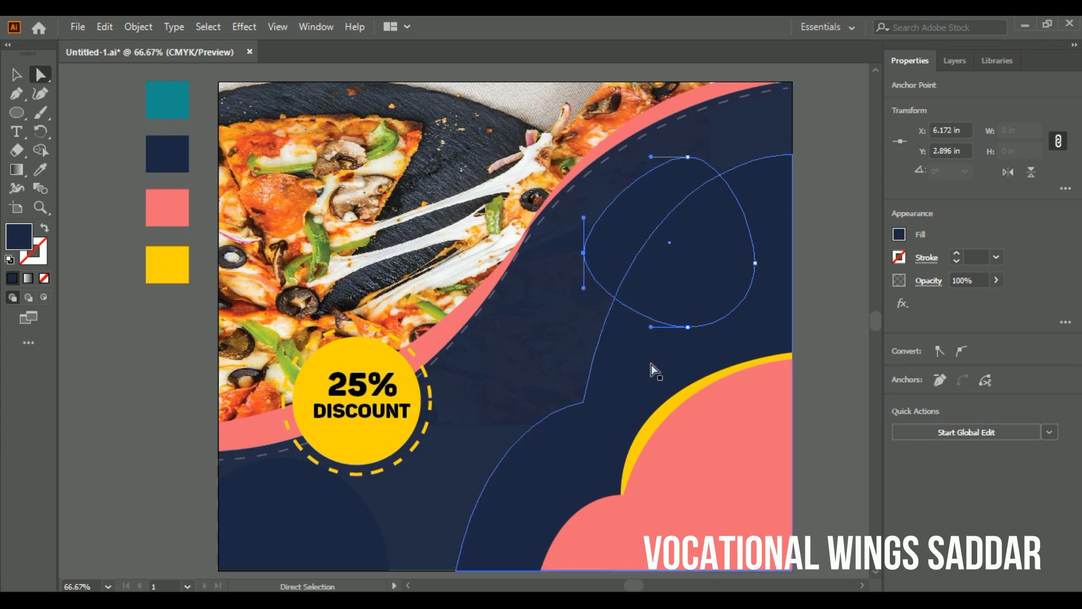
- Raise the shape's bottom anchor point to about Y 3.69 in to flatten its base
left_click(686, 327)
key("Up")
key("Up")
key("Up")
key("Up")
key("Up")
key("Up")
key("Up")
key("Up")
key("Up")
key("Up")
key("Up")
key("Up")
key("Up")
key("Up")
key("Up")
key("Up")
key("Up")
key("Up")
key("Up")
key("Up")
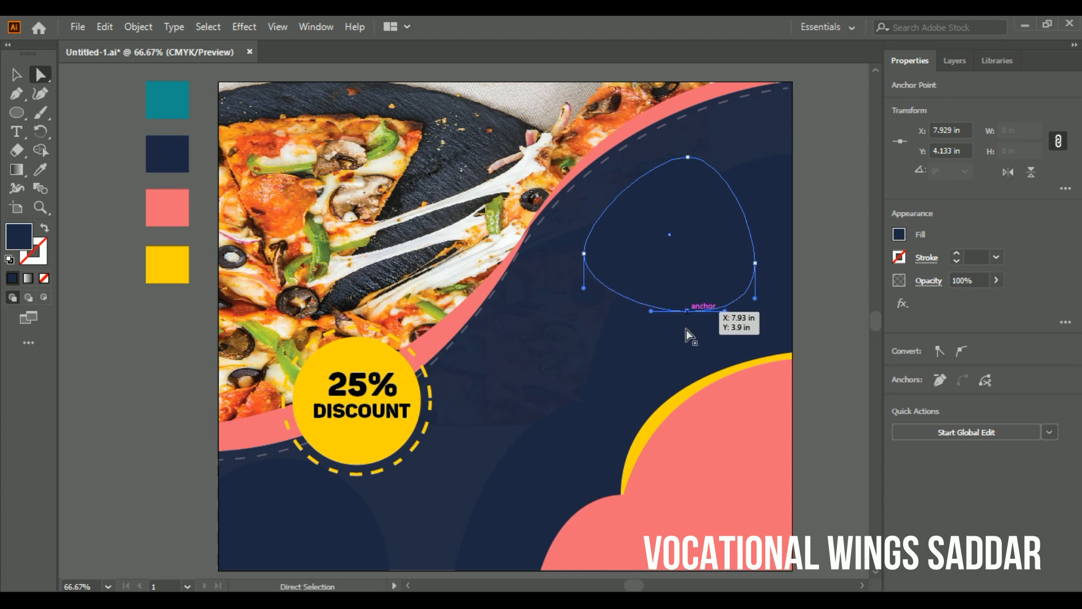
key("Up")
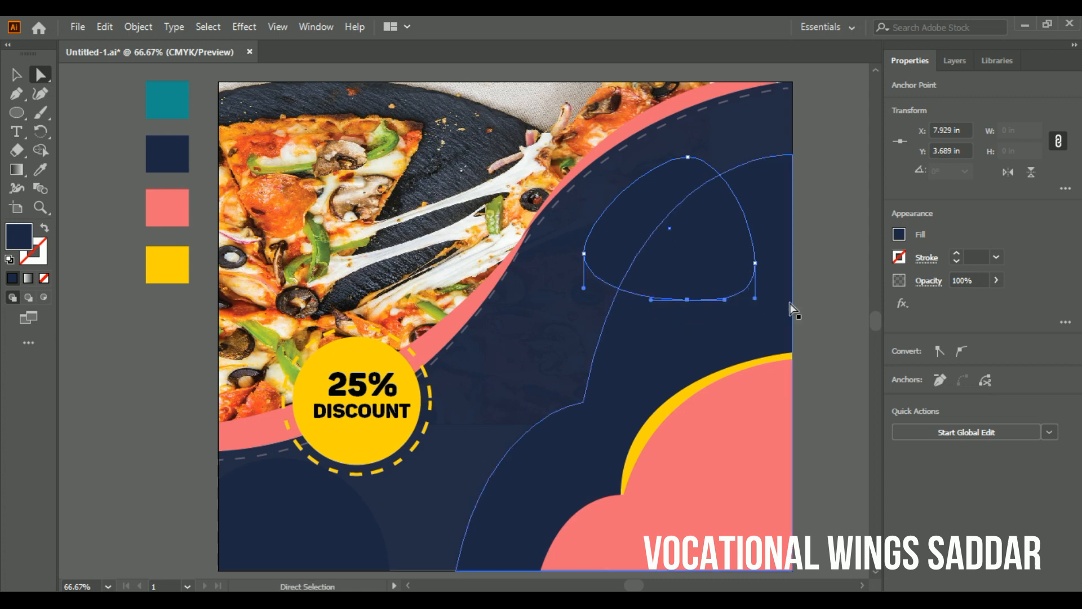
left_click(755, 263)
key("Left")
key("Left")
key("Left")
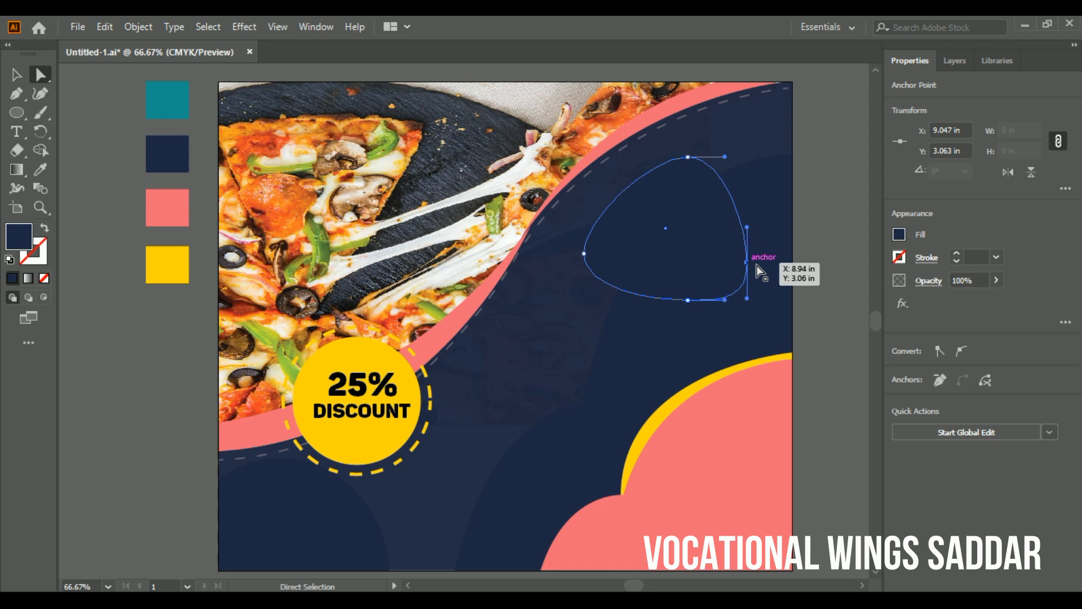
key("Right")
key("Right")
key("Right")
key("Right")
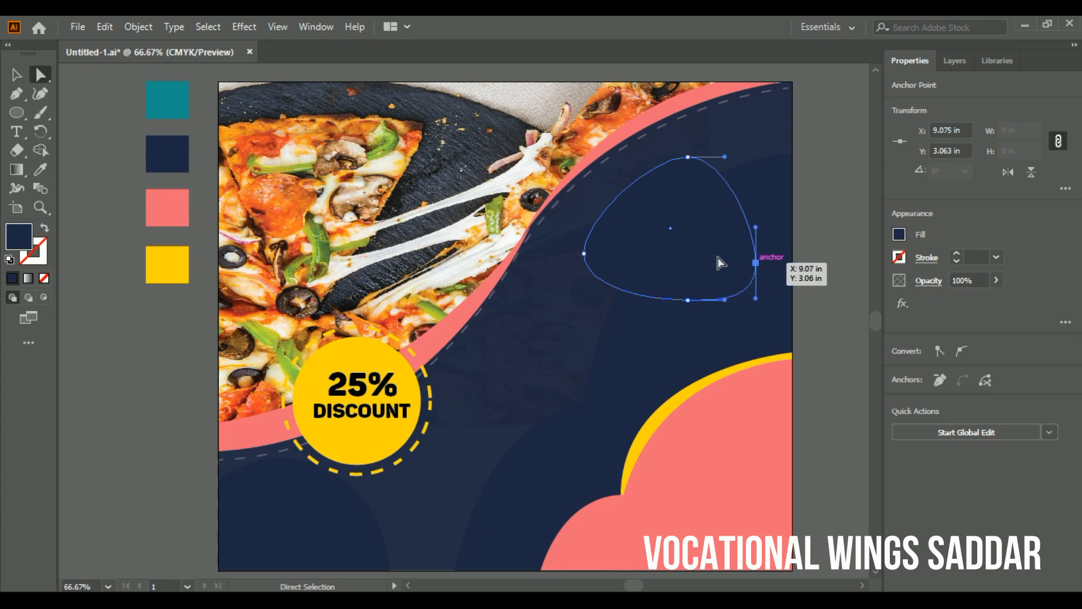
- Rotate the rounded triangle to about 17.9° and scale it down to about 1.9 in wide and high
left_click_drag(586, 256, 587, 257)
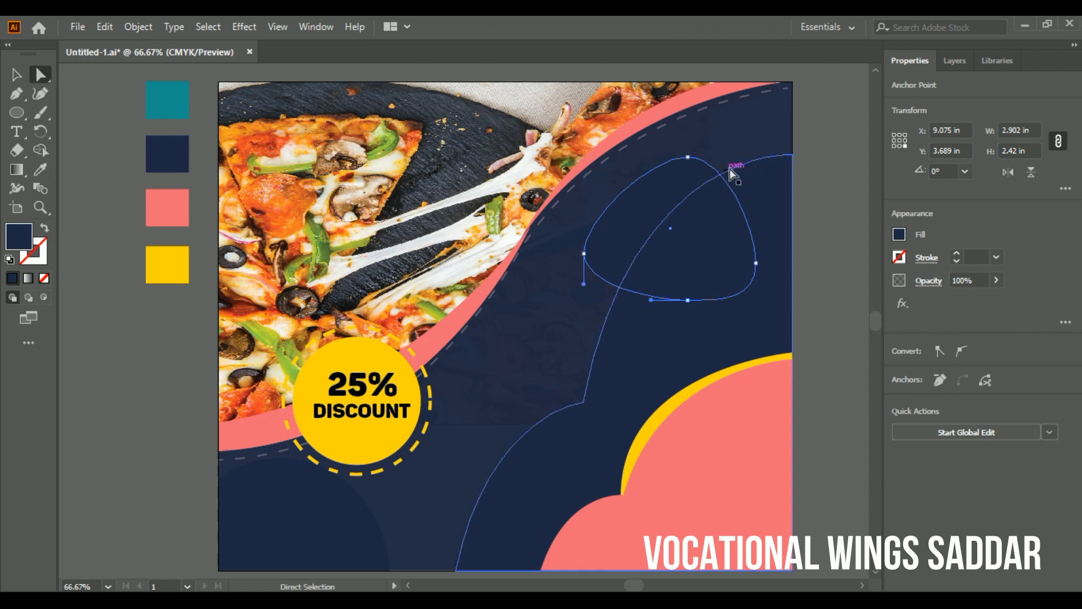
left_click(17, 75)
left_click_drag(760, 153, 749, 116)
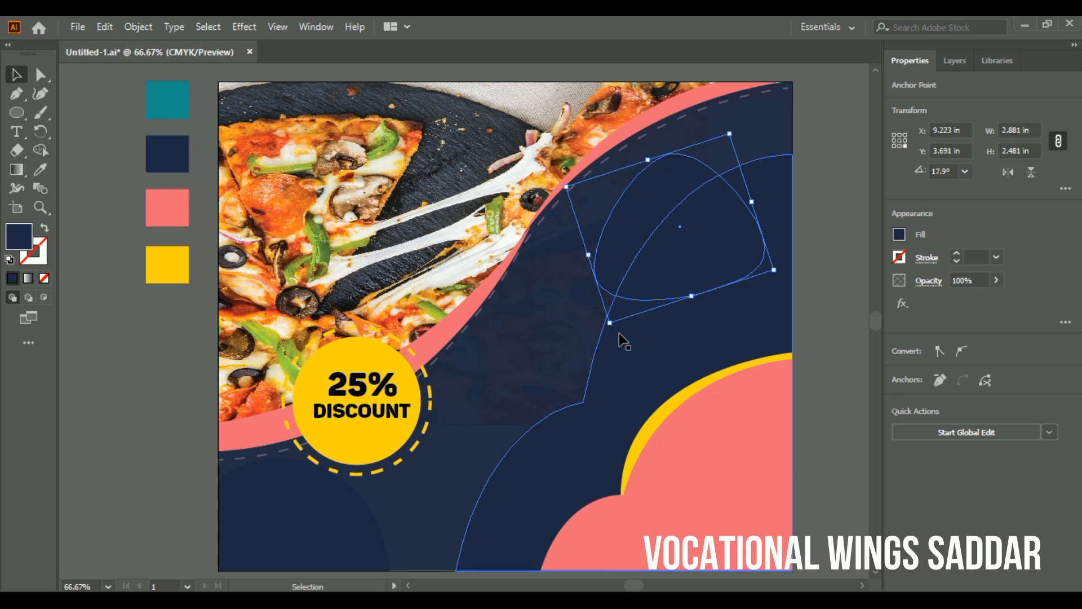
left_click_drag(612, 325, 711, 260)
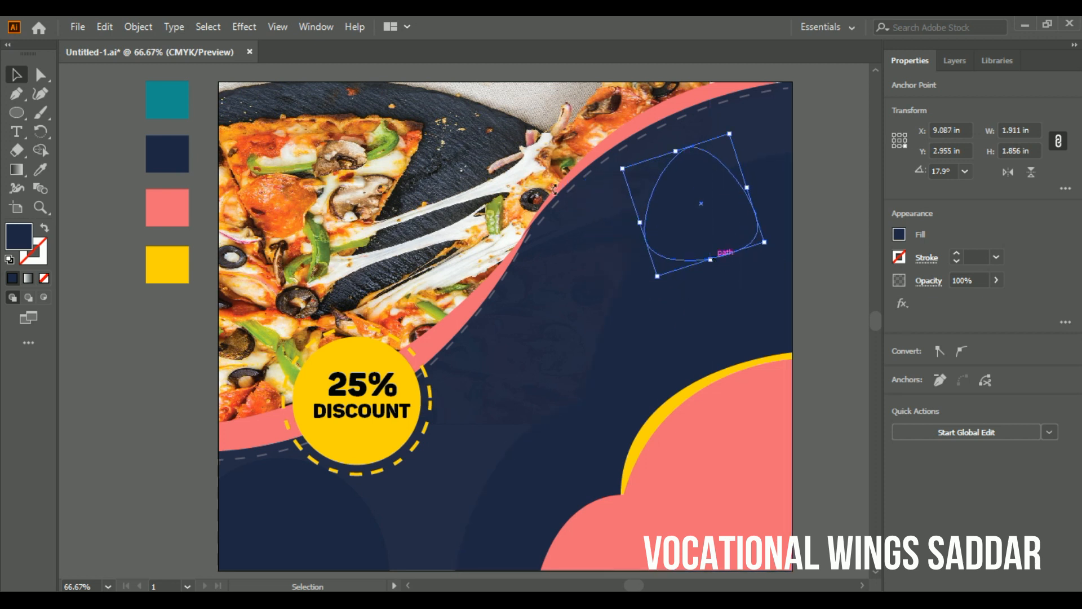
- Fill the rounded triangle with the coral color sampled from the palette swatch
left_click(39, 187)
left_click(148, 207)
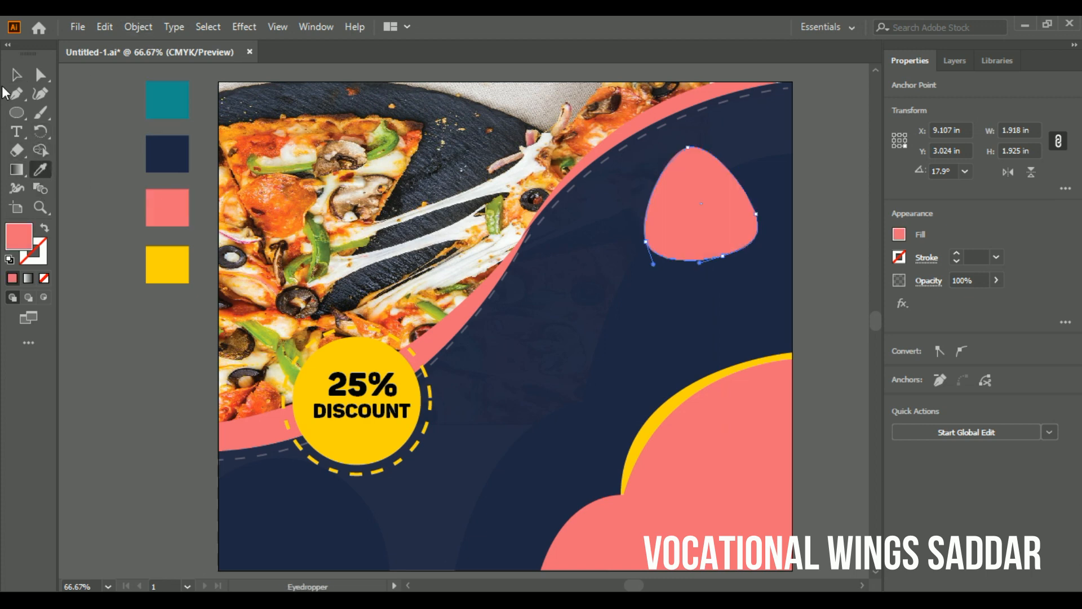
left_click(16, 74)
left_click_drag(441, 256, 519, 238)
left_click_drag(538, 199, 325, 142)
key("ctrl+z")
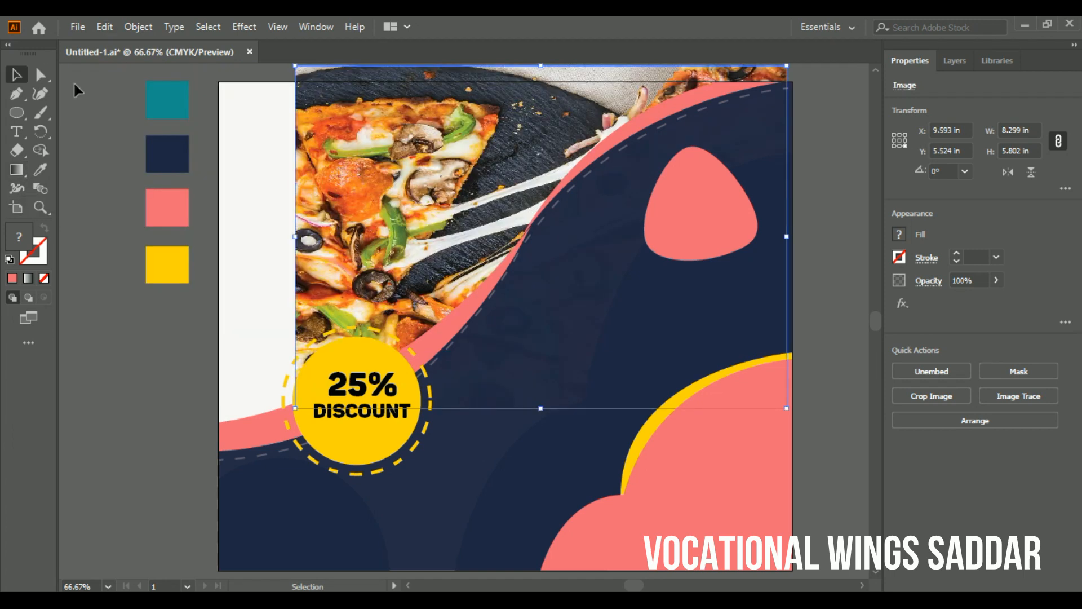
key("ctrl+z")
- Add a text object reading "BEST OFFER" on the navy area below the rounded triangle
left_click(16, 131)
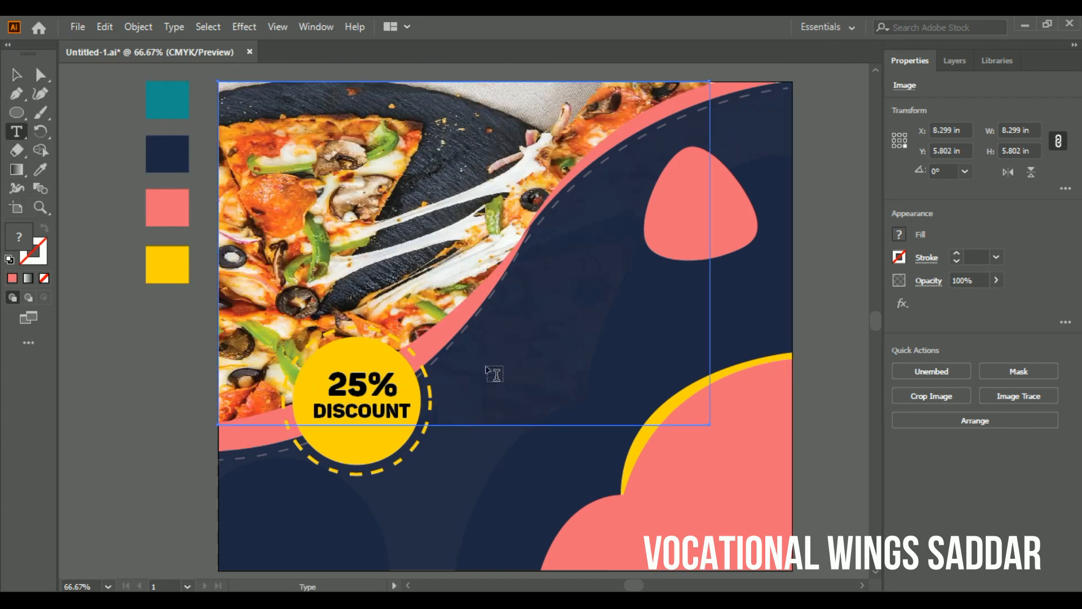
left_click(585, 304)
type("BE")
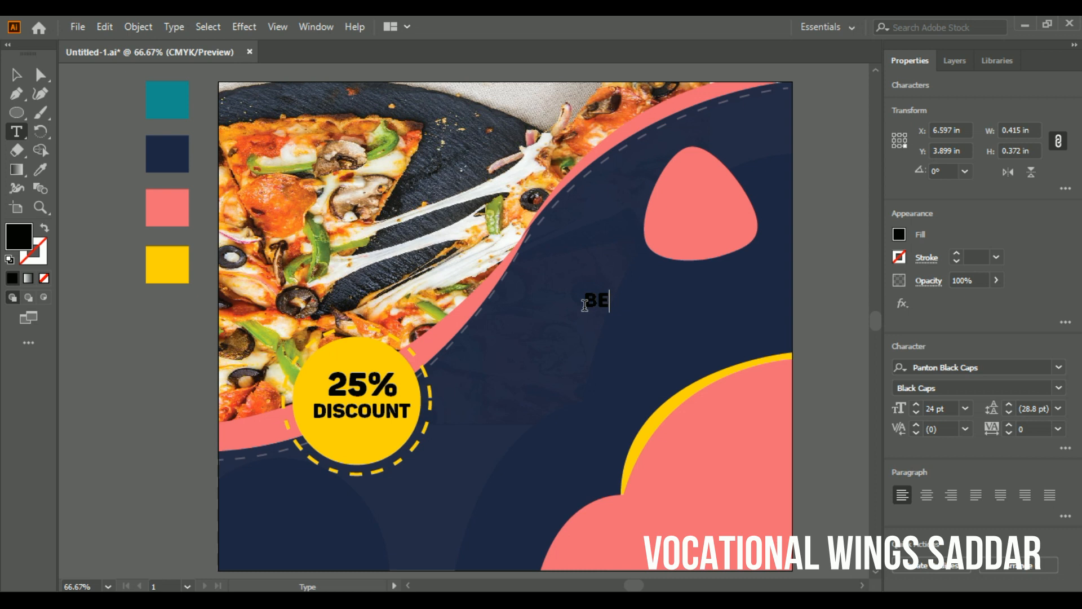
type("ST OFFER")
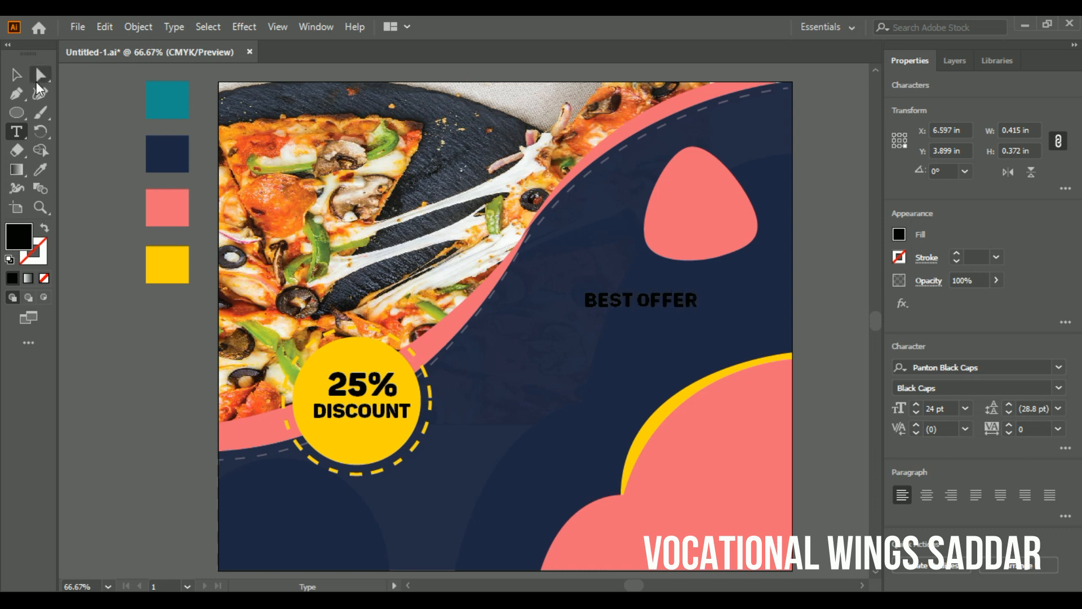
- Recolor the rounded triangle with the teal sampled from the palette swatch
left_click(16, 74)
left_click(733, 255)
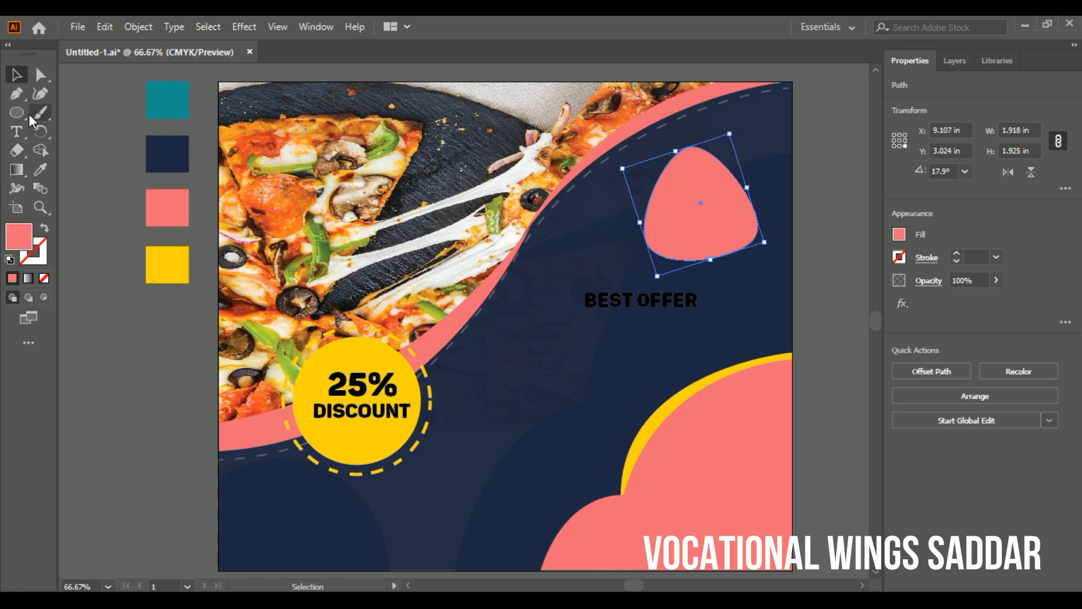
left_click(40, 169)
left_click(168, 100)
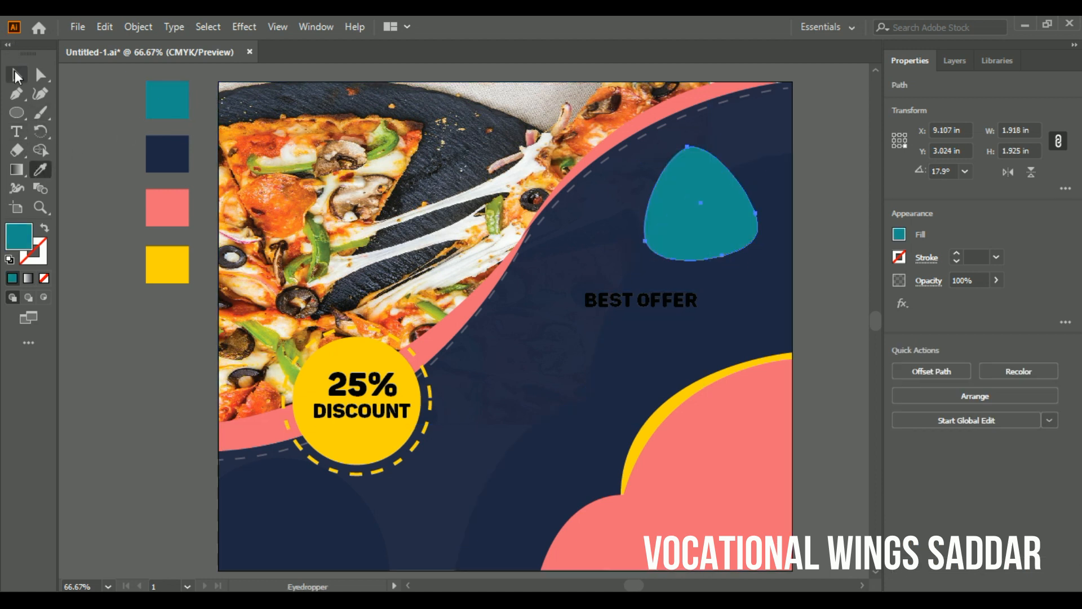
left_click(16, 74)
- Rotate the lower coral stripe to about 357.9° and lower it to close the gap above the navy wave
left_click(641, 307)
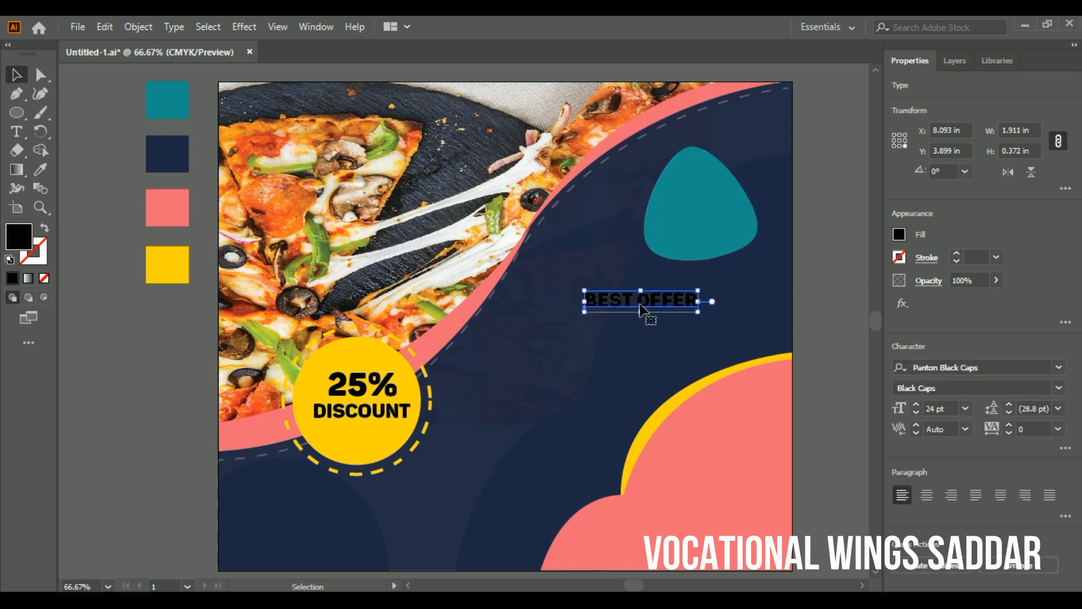
left_click(479, 318)
left_click_drag(543, 234, 543, 239)
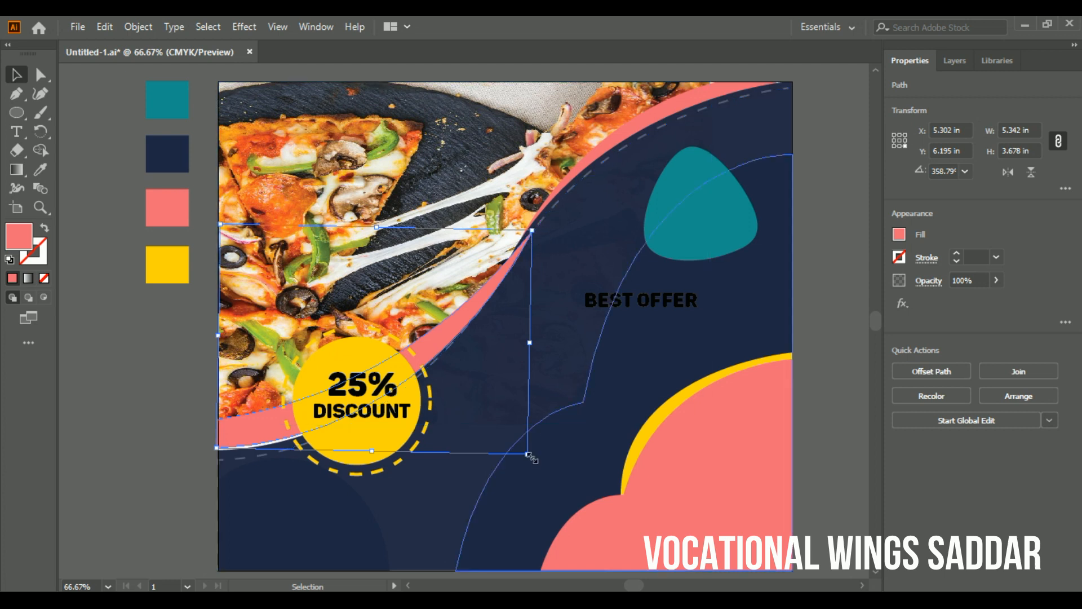
mouse_move(535, 455)
left_mouse_down()
mouse_move(563, 465)
mouse_move(536, 473)
left_mouse_up()
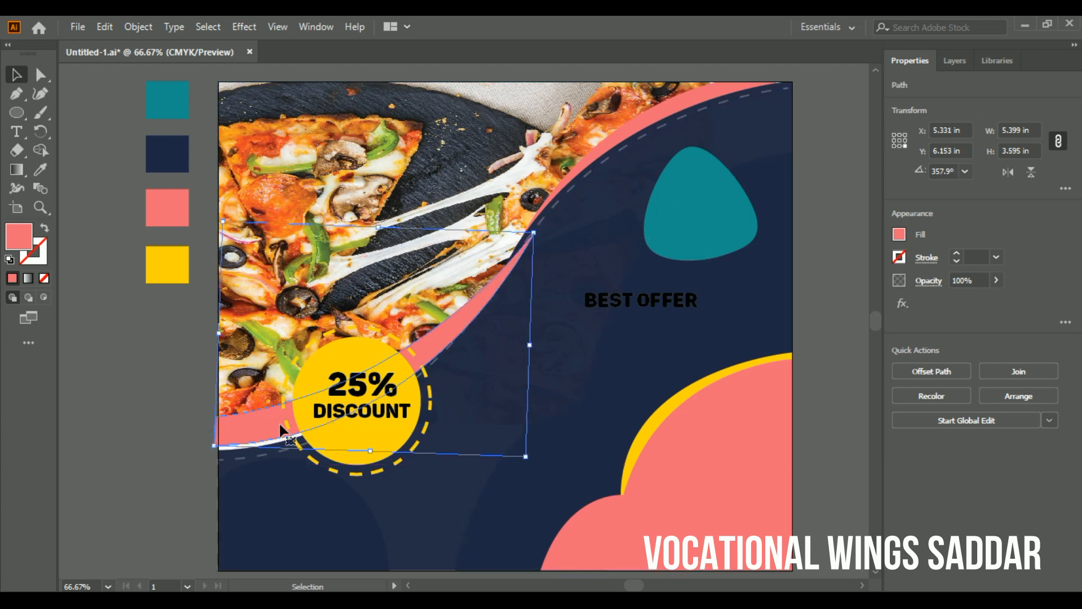
left_click_drag(280, 423, 280, 428)
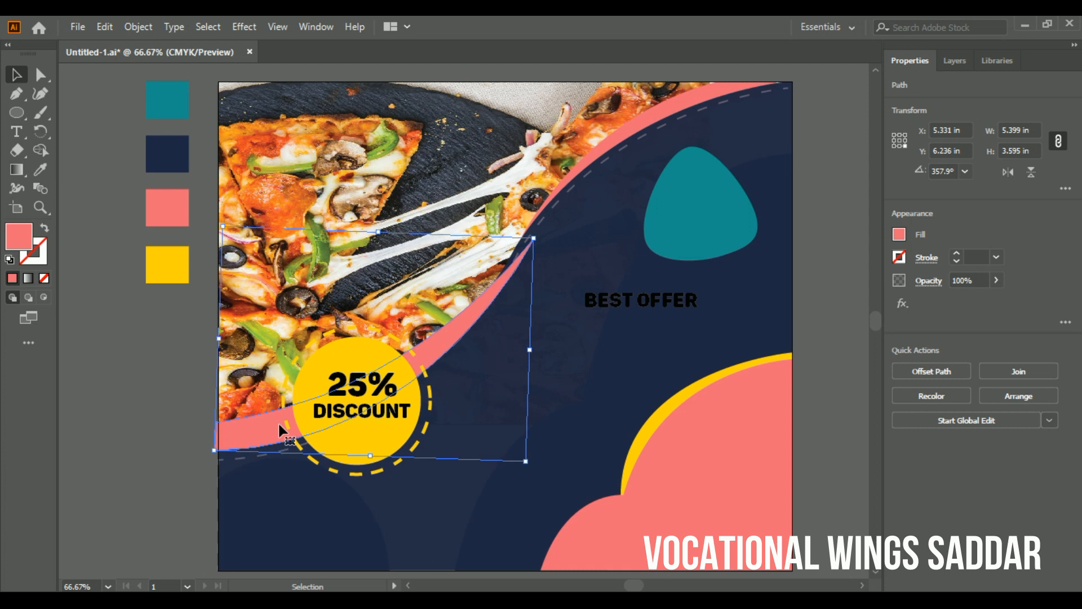
- Send the lower coral stripe backward in the stacking order
right_click(473, 326)
mouse_move(563, 511)
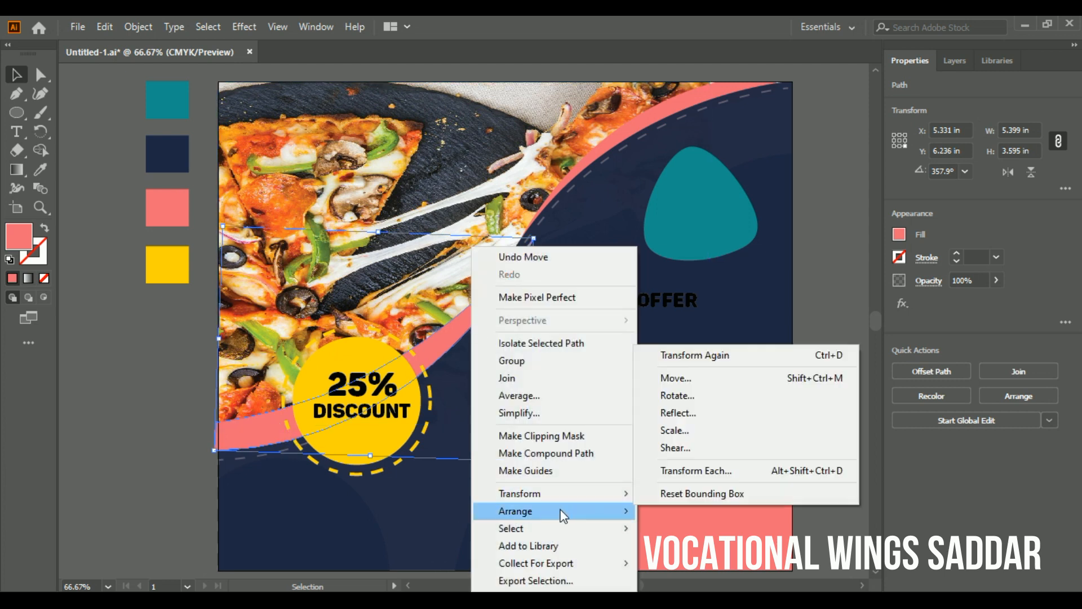
left_click(672, 528)
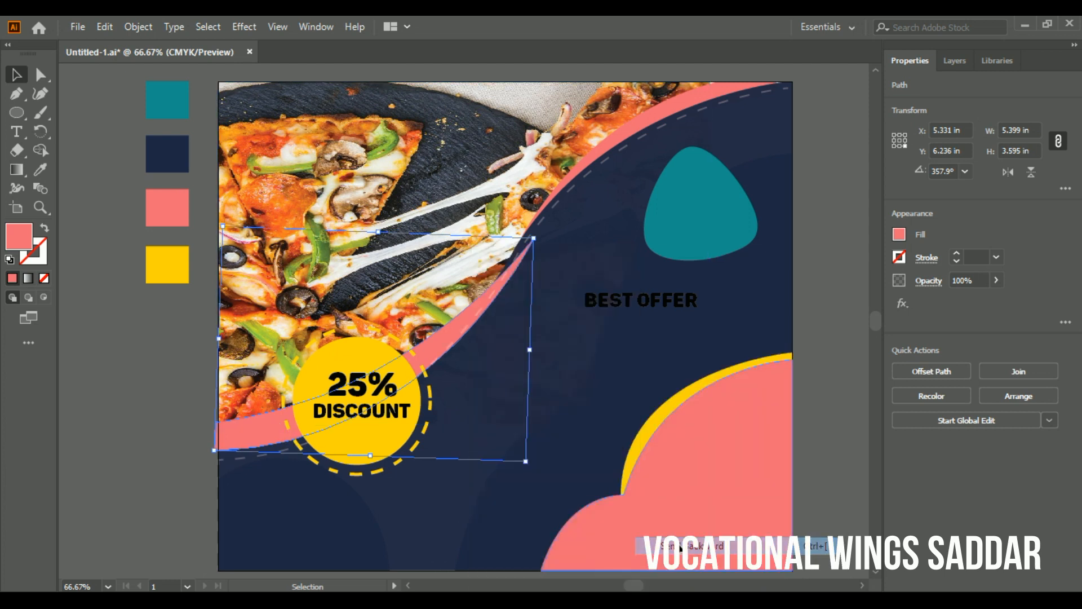
key("a")
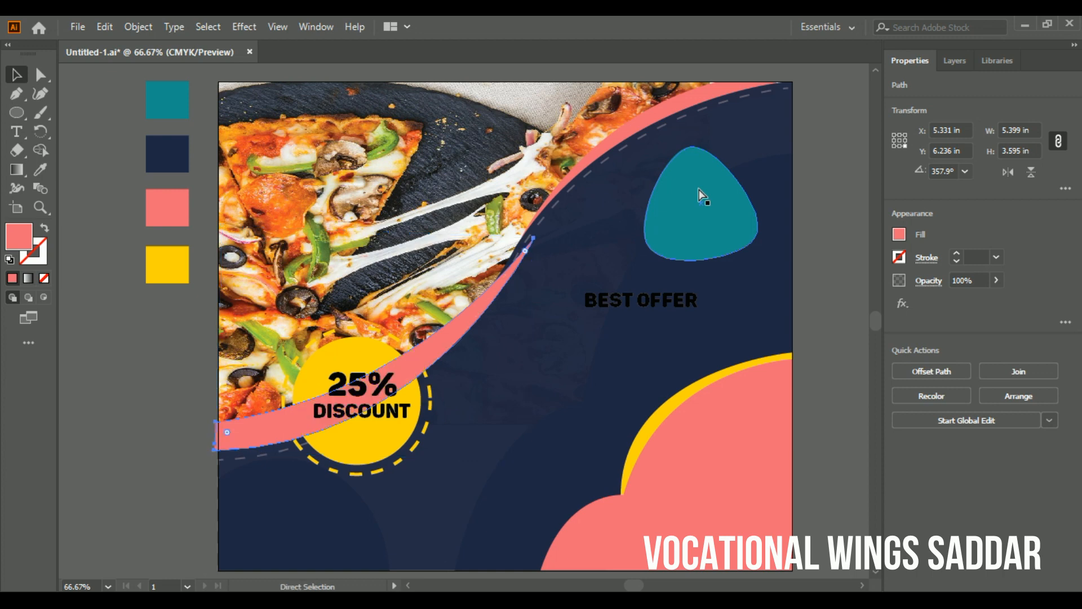
key("v")
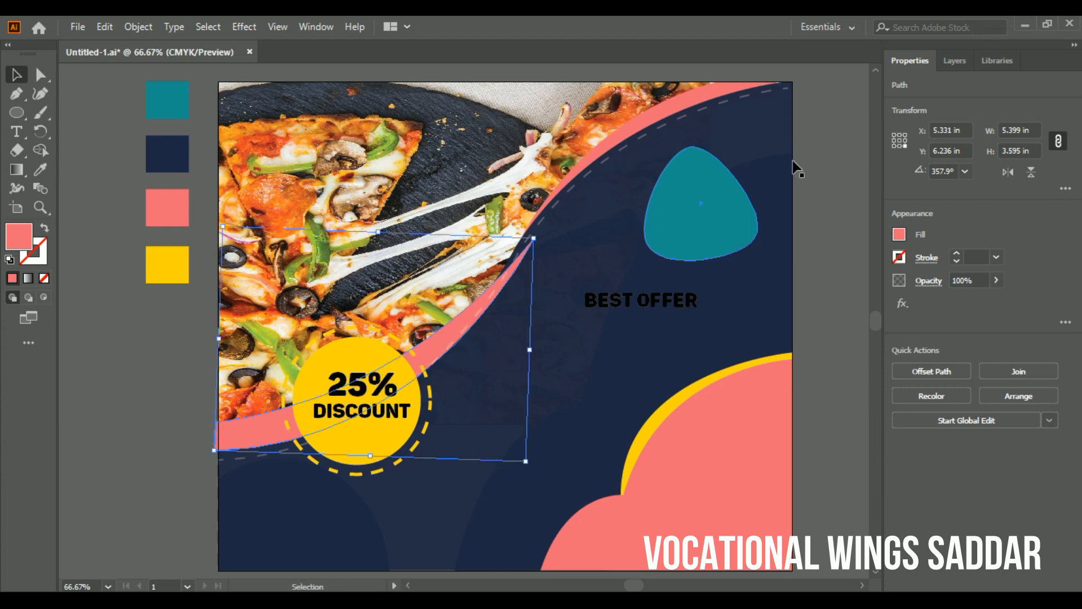
- Unlock all locked objects and select the lower coral stripe again
left_click(773, 140)
left_click(135, 26)
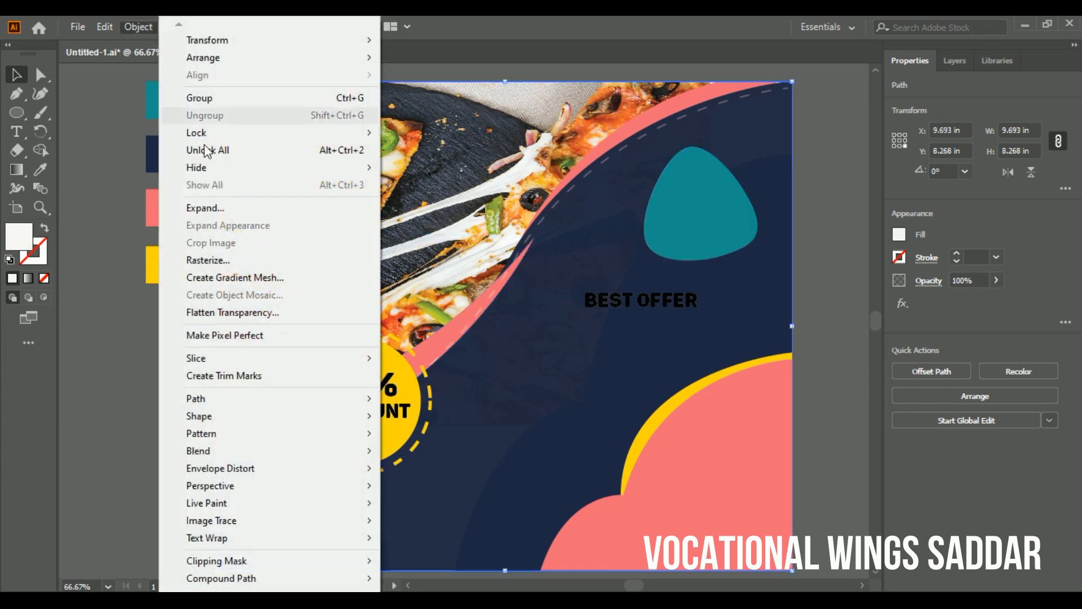
left_click(205, 147)
left_click(454, 336)
key("a")
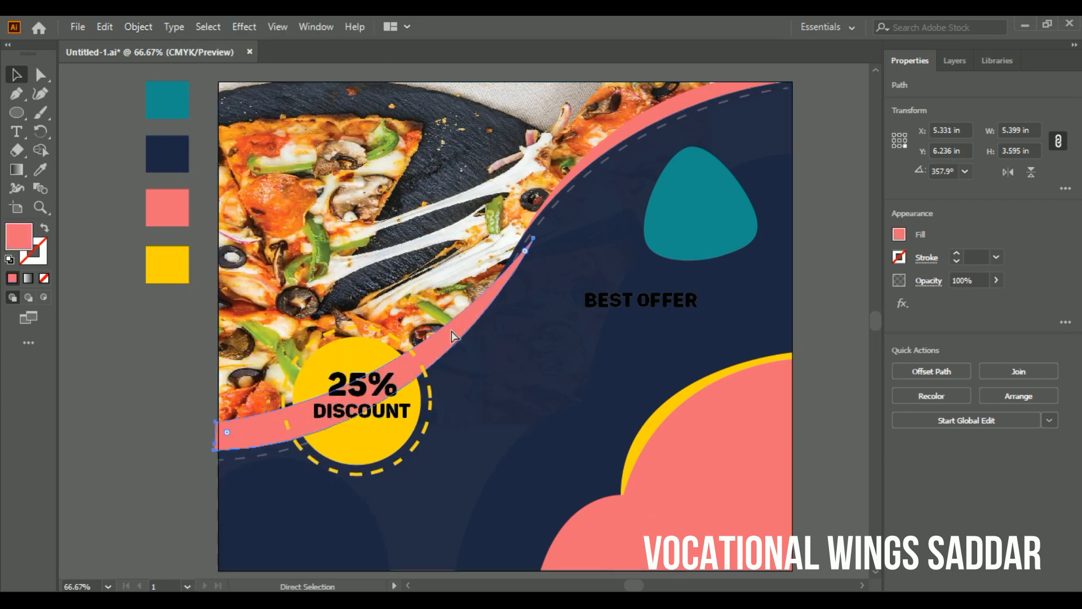
key("v")
scroll(873, 152, "up", 5)
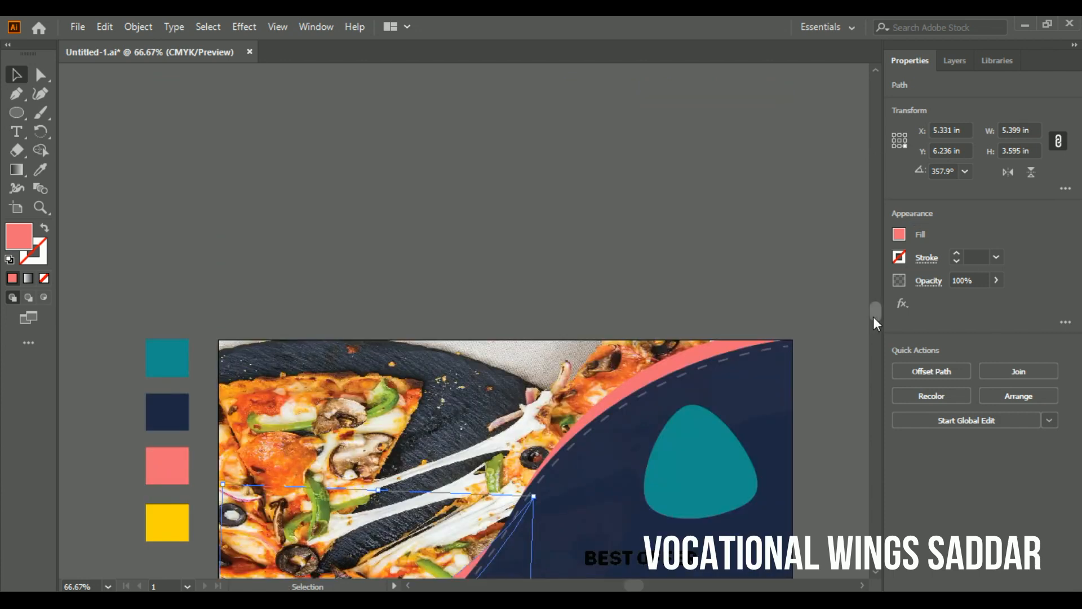
- Change the font of the BEST OFFER text to Gotham-LightItalic
scroll(874, 318, "down", 5)
left_click(675, 306)
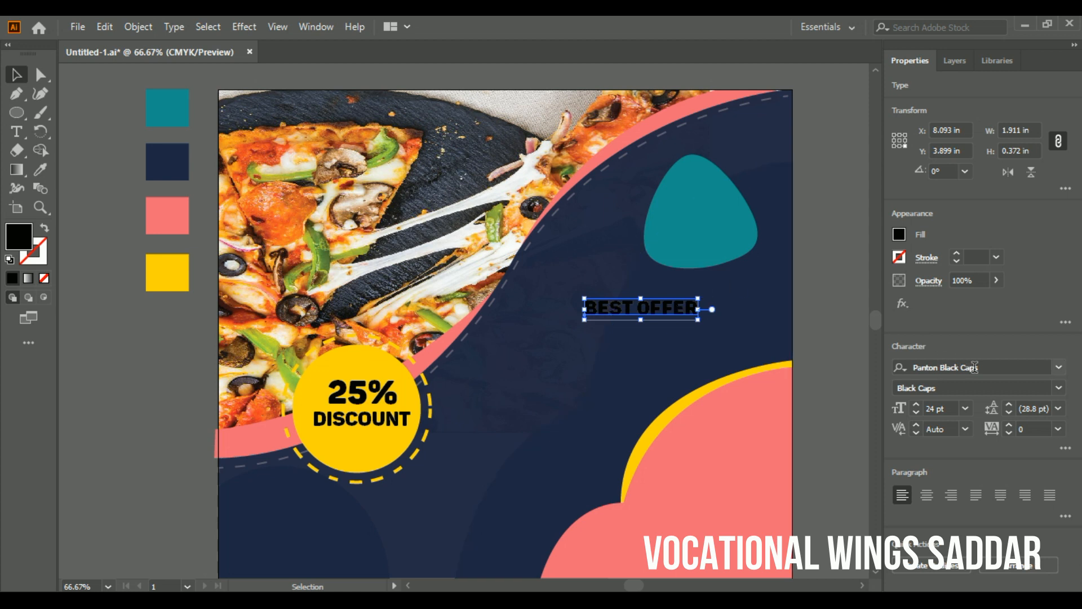
left_click(938, 367)
type("GO")
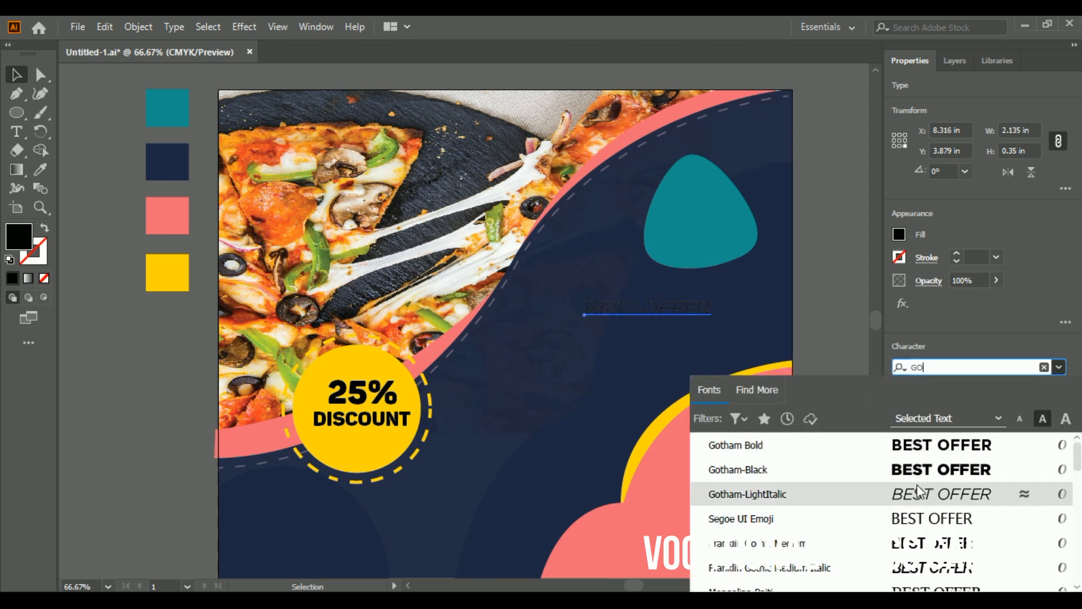
type("THAM")
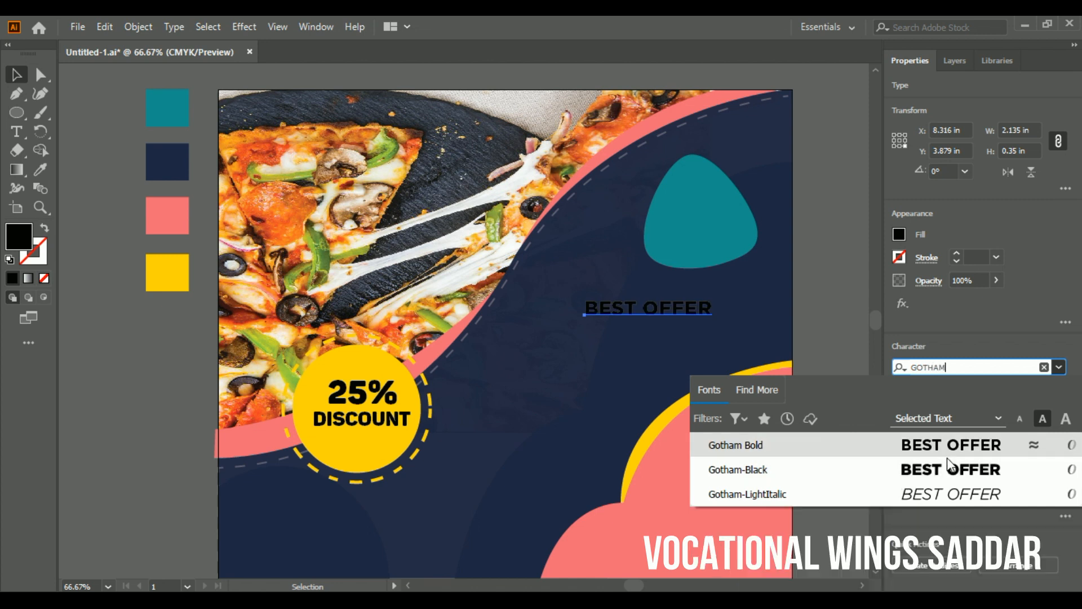
left_click(922, 496)
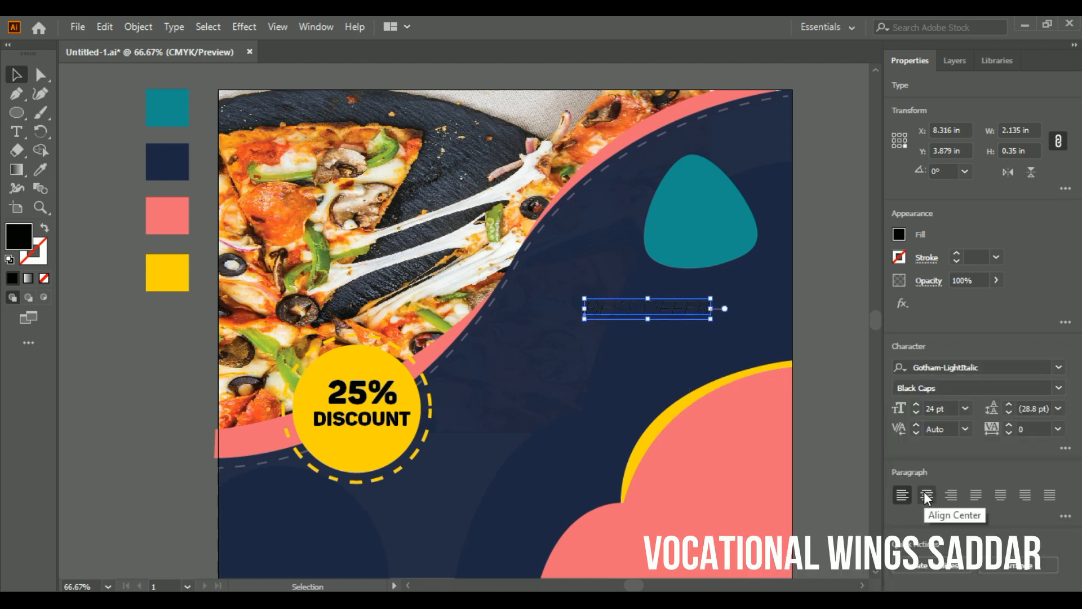
- Replace the uppercase BEST OFFER text with new point text reading "Best offer" below the teal shape
key("ctrl+shift+a")
left_click(21, 133)
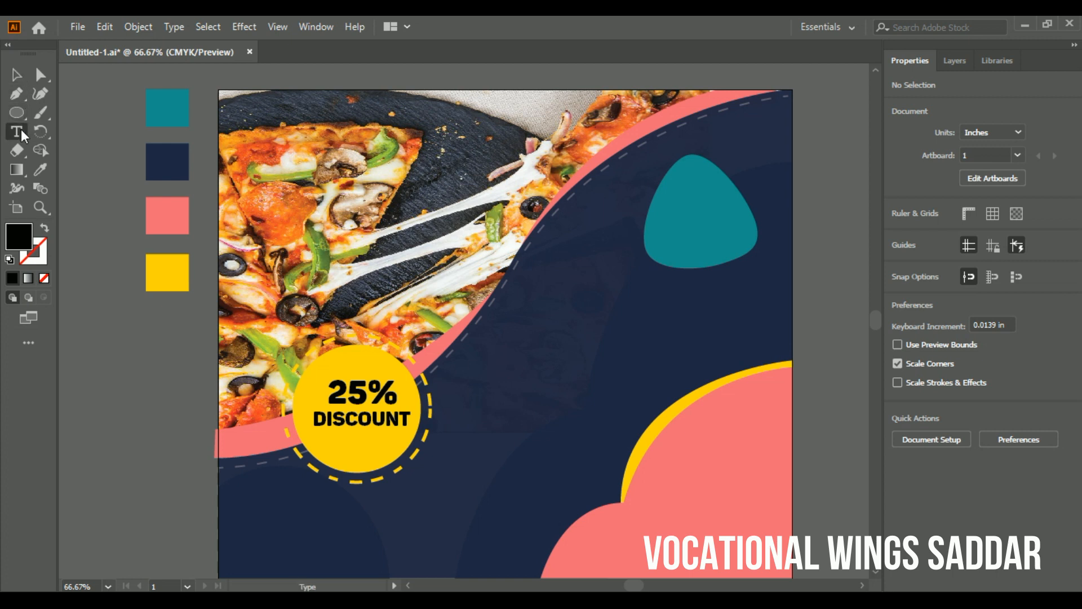
left_click(617, 322)
key("BackSpace")
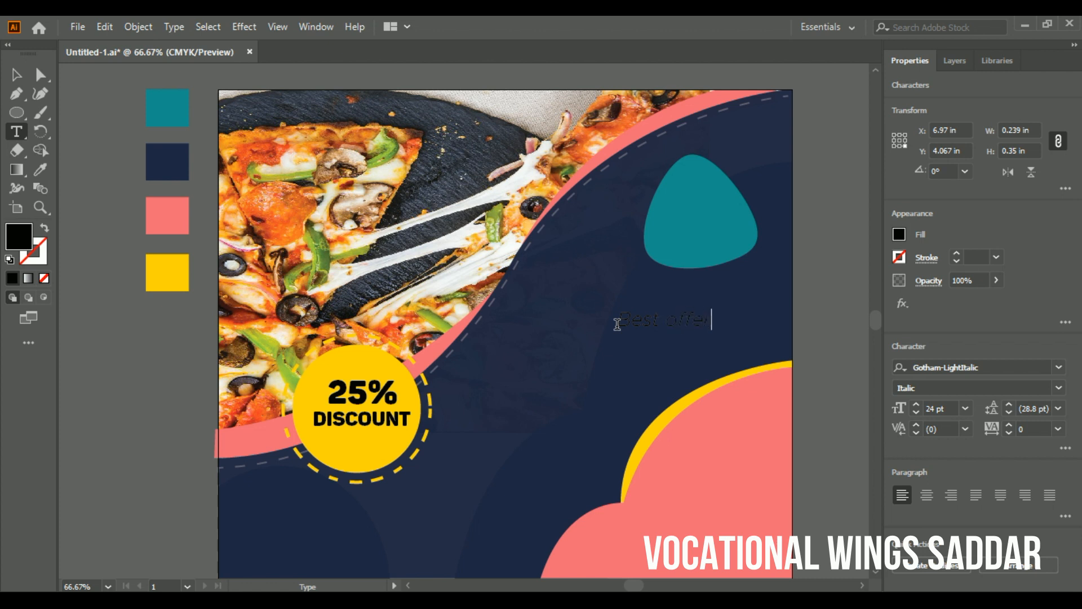
left_click(17, 74)
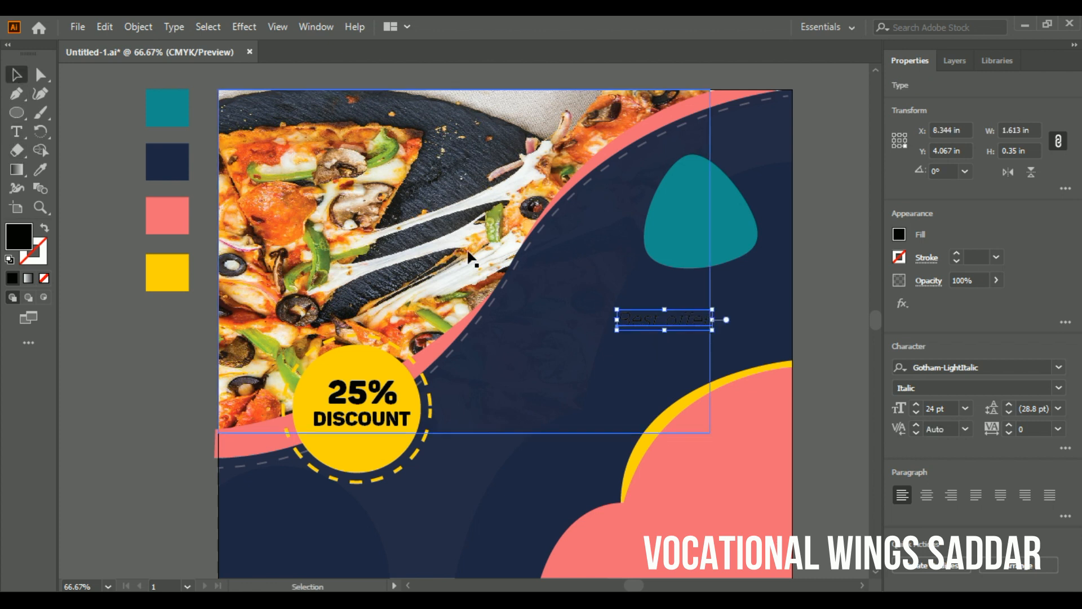
- Move the "Best offer" text onto the teal shape and break it into two lines inside it
left_click_drag(671, 311, 698, 234)
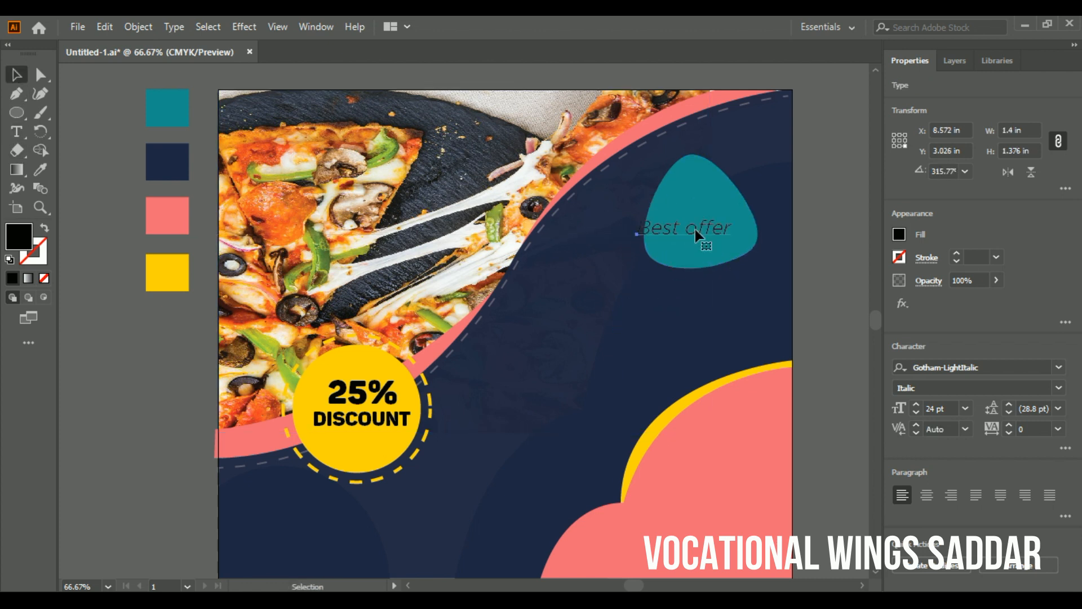
key("t")
left_click(706, 228)
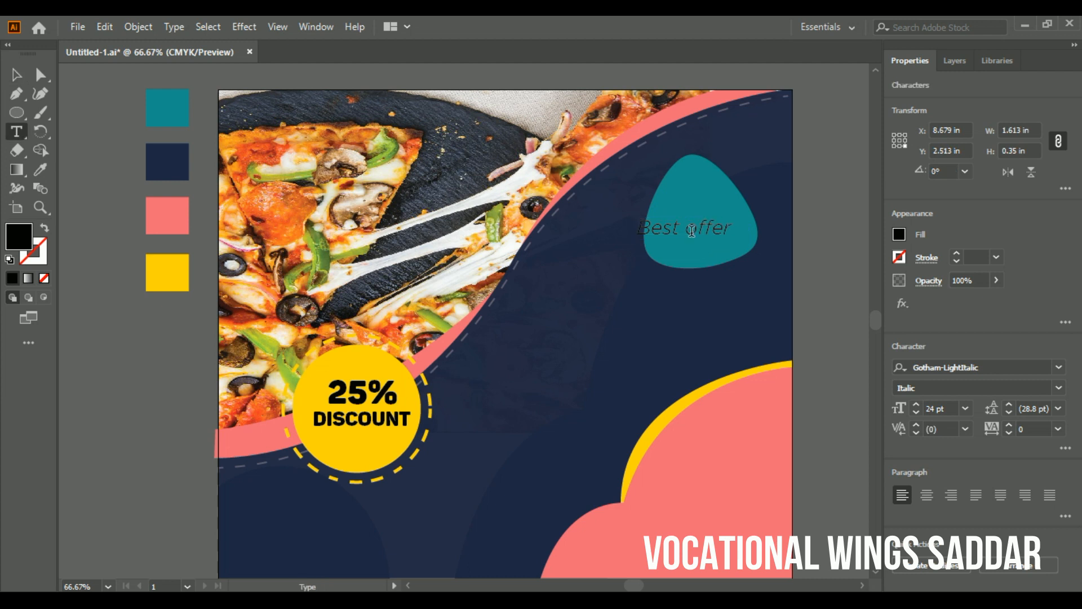
key("Return")
left_click(16, 74)
left_click_drag(670, 235, 709, 209)
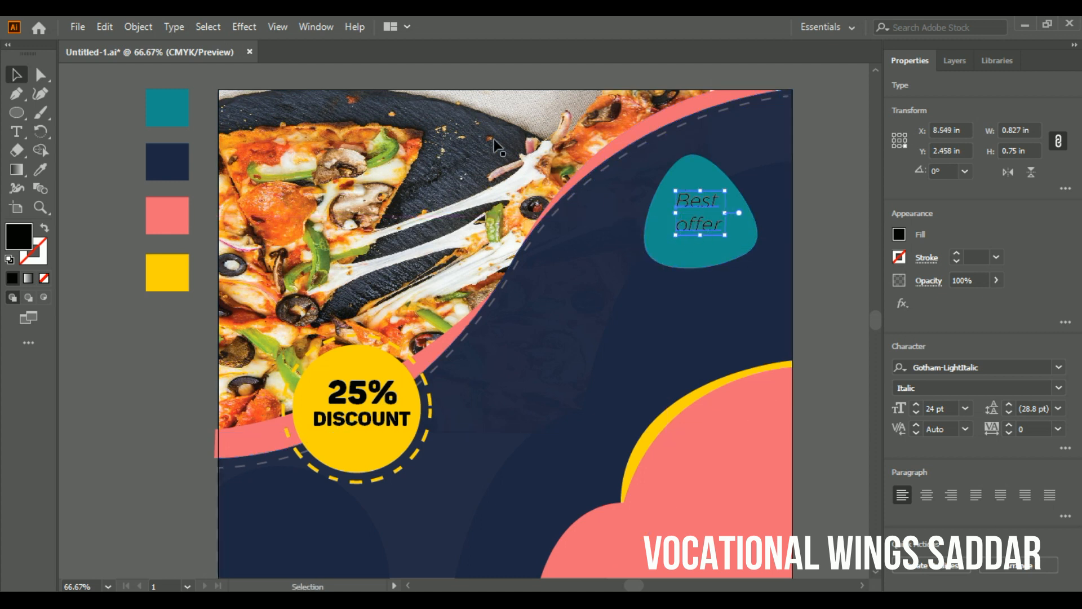
- Set both lines of the "Best offer" text to 30 pt with a white fill
left_click(17, 132)
left_click(701, 222)
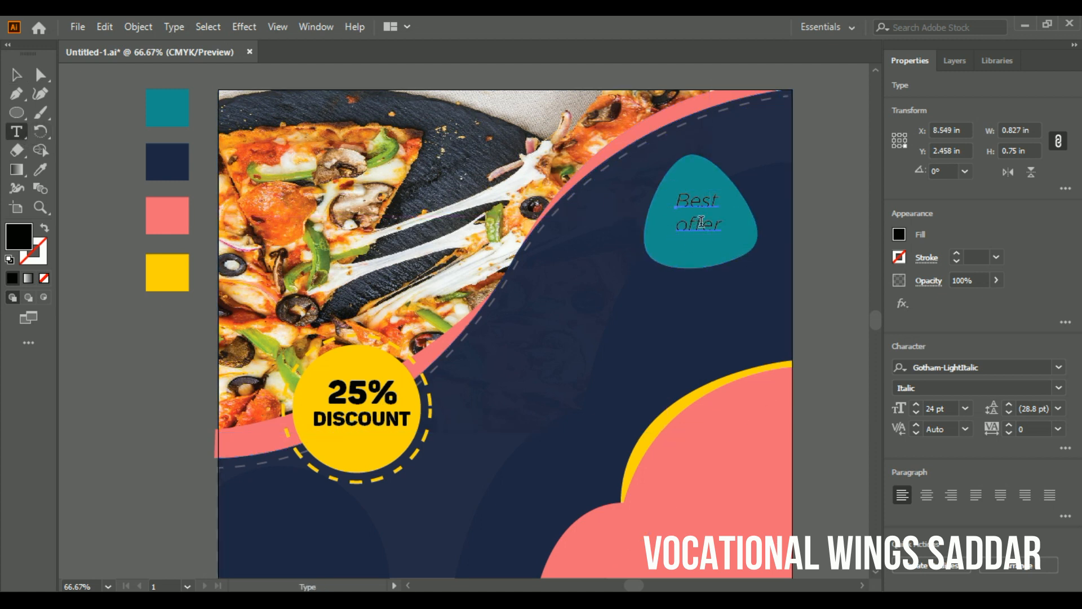
key("ctrl+a")
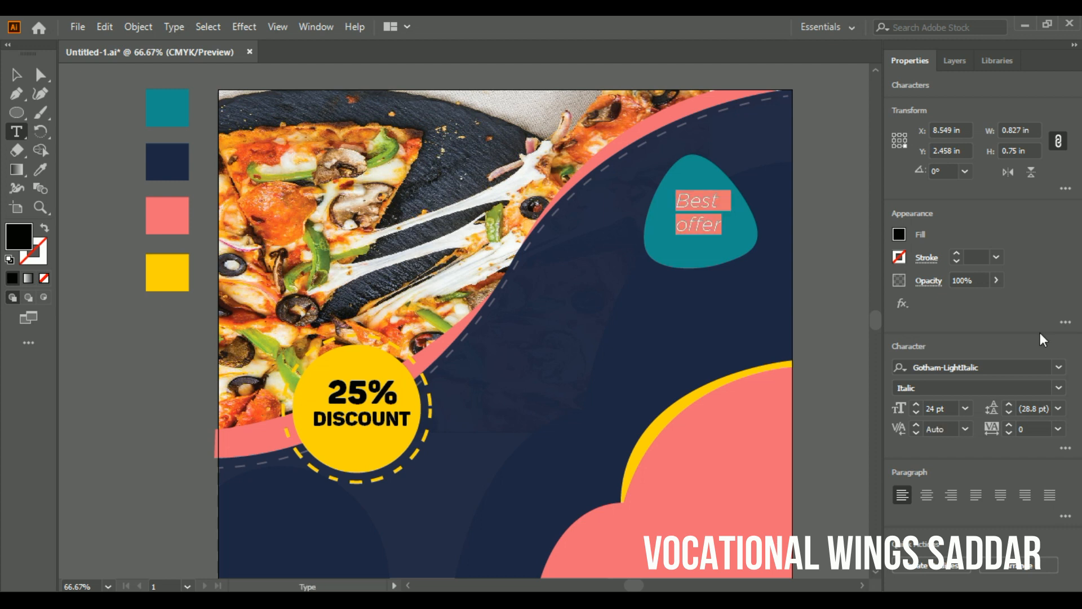
left_click(965, 408)
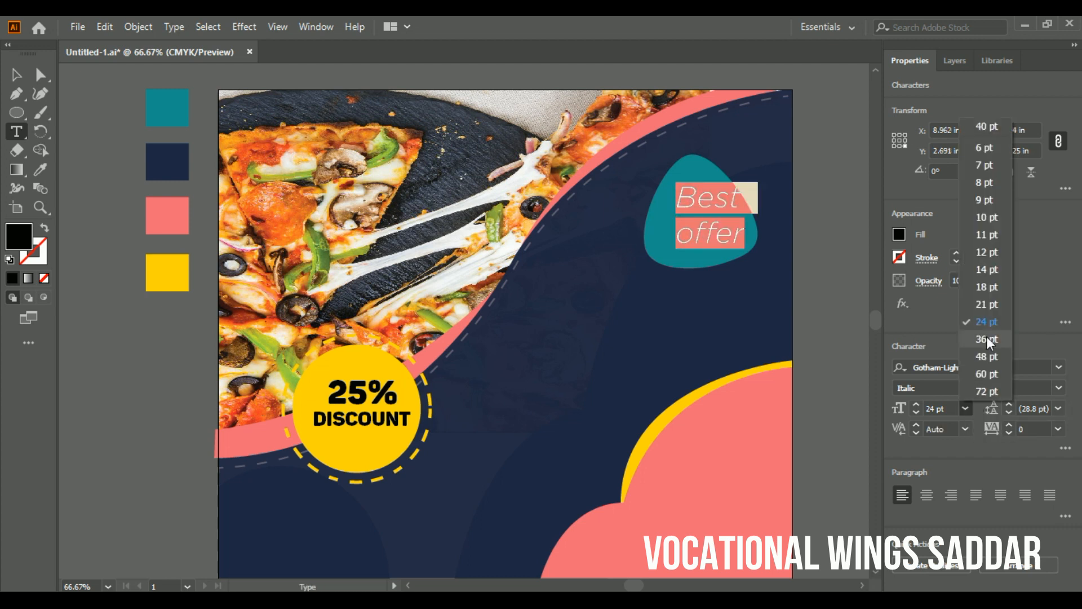
left_click(935, 407)
left_click(936, 407)
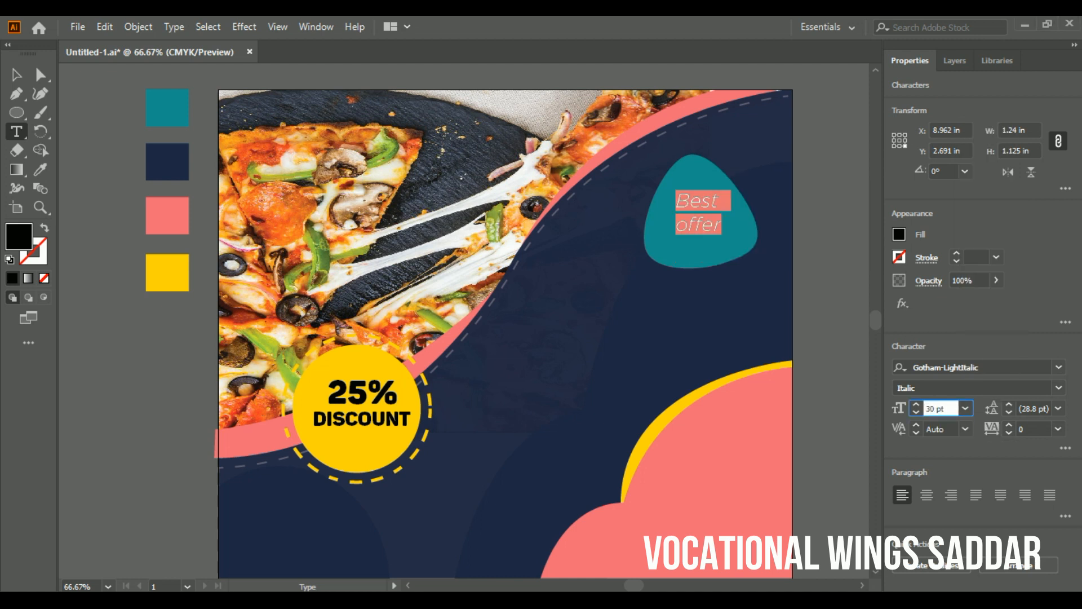
type("30 pt")
key("Return")
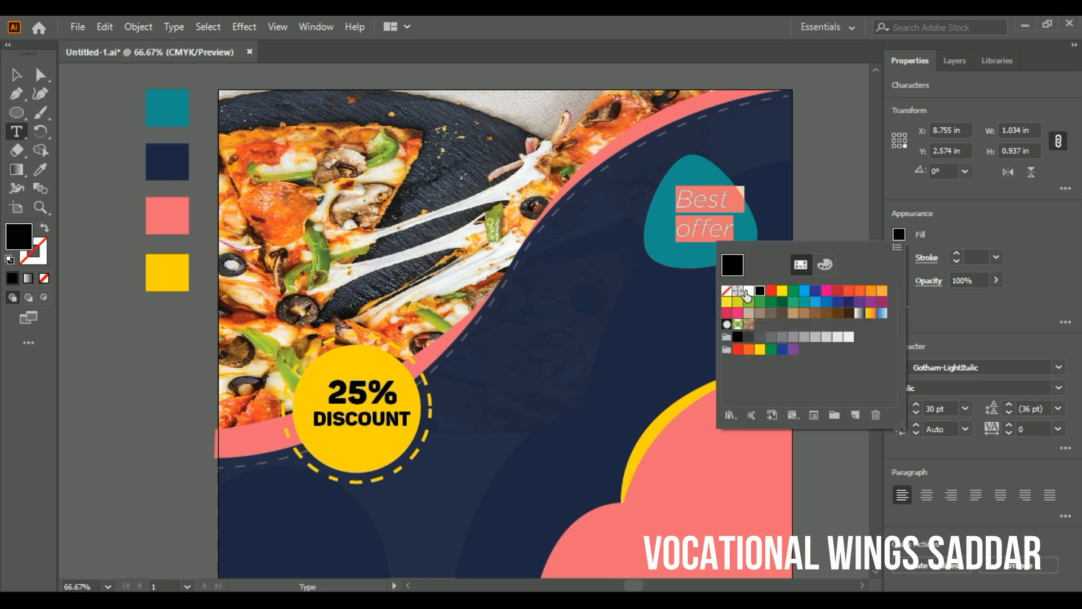
left_click(748, 291)
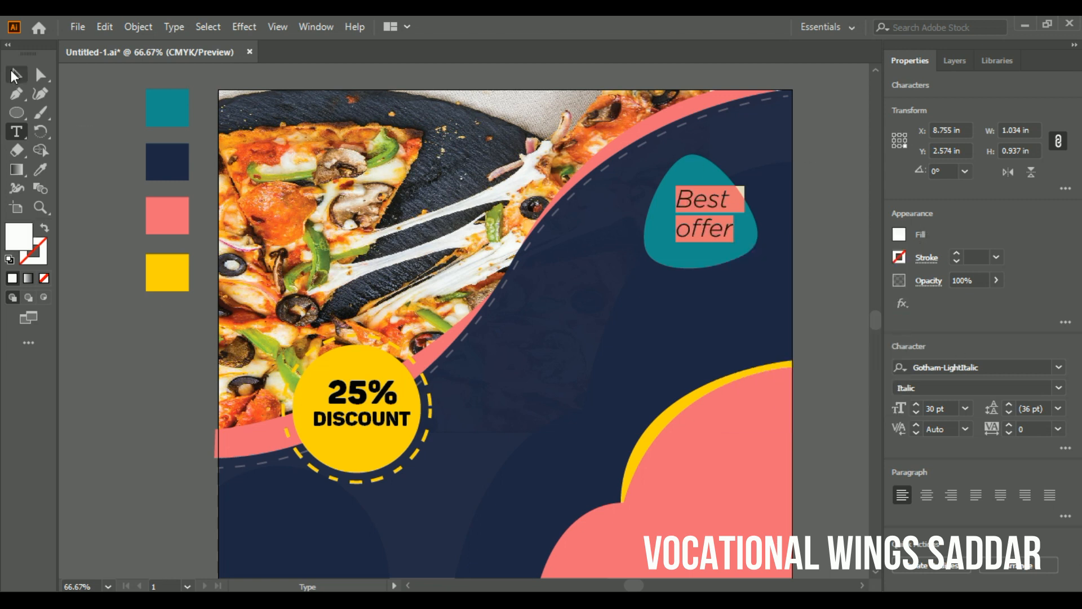
- Scale the two-line text up to about 36.76 pt and nudge it slightly upward within the teal shape
left_click(14, 72)
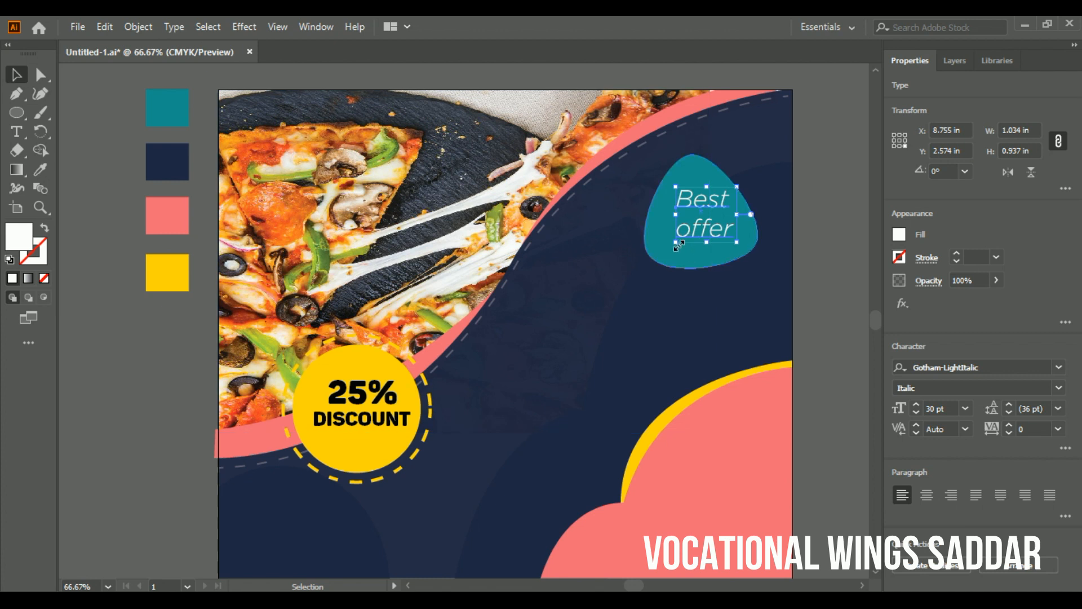
left_click_drag(678, 244, 670, 255)
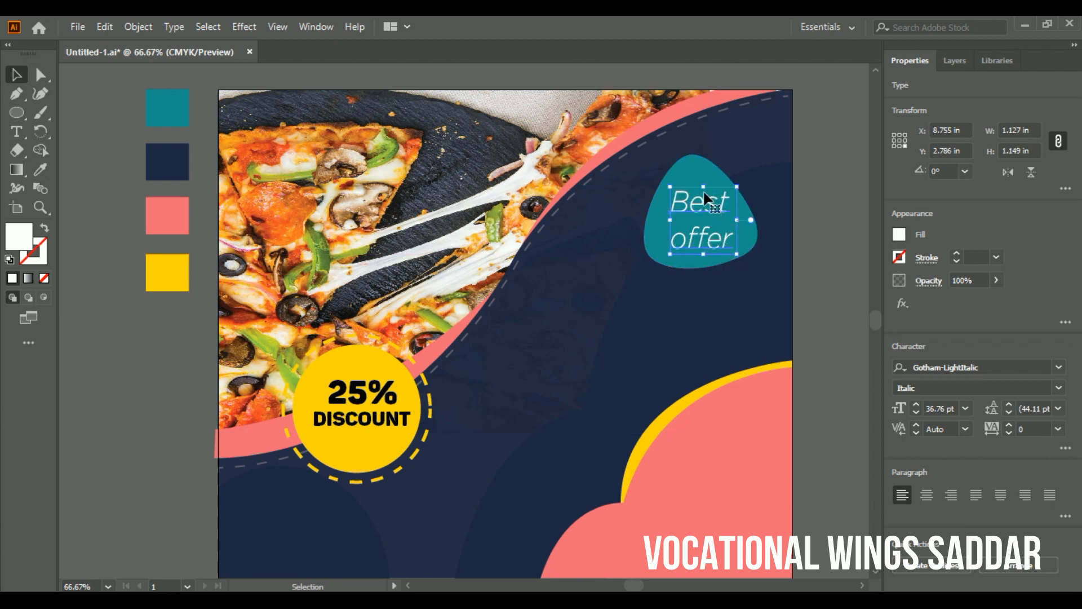
left_click_drag(703, 201, 703, 198)
left_click(694, 343)
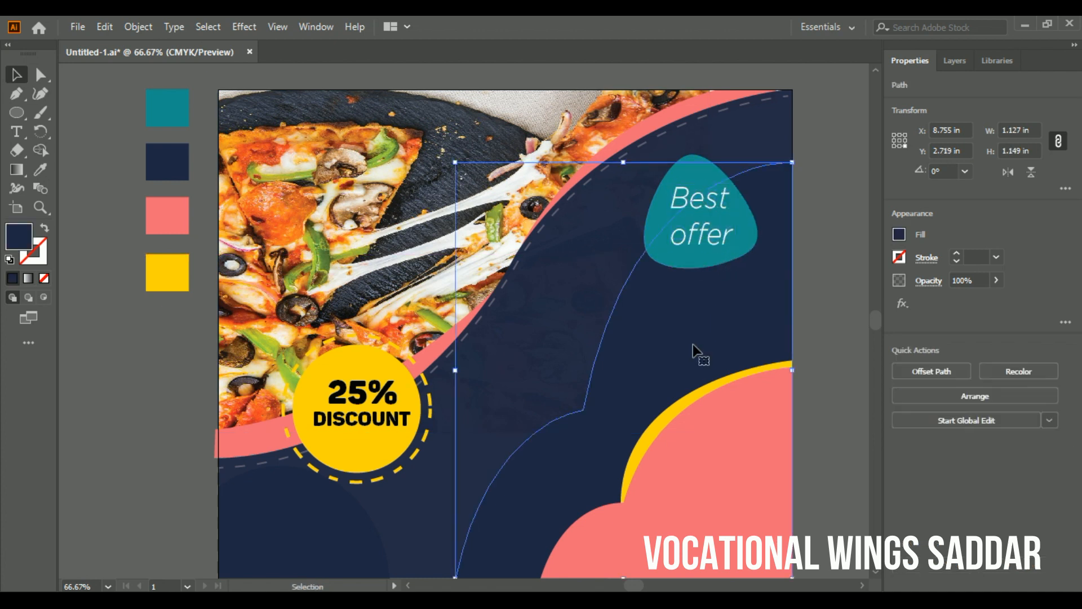
left_click(854, 245)
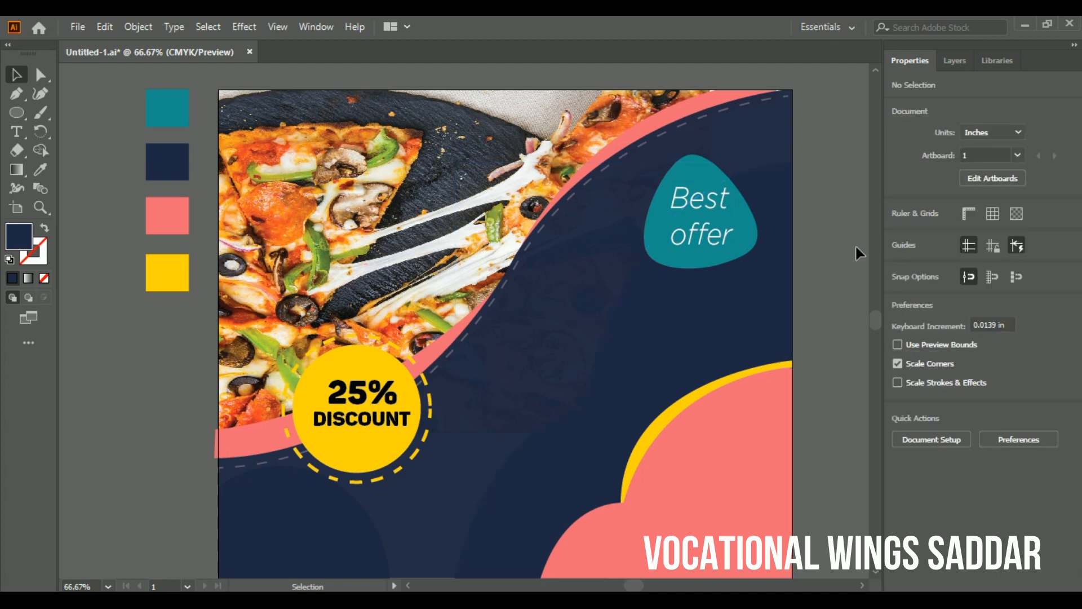
- Set the size of the word "Best" to 24 pt
left_click(16, 133)
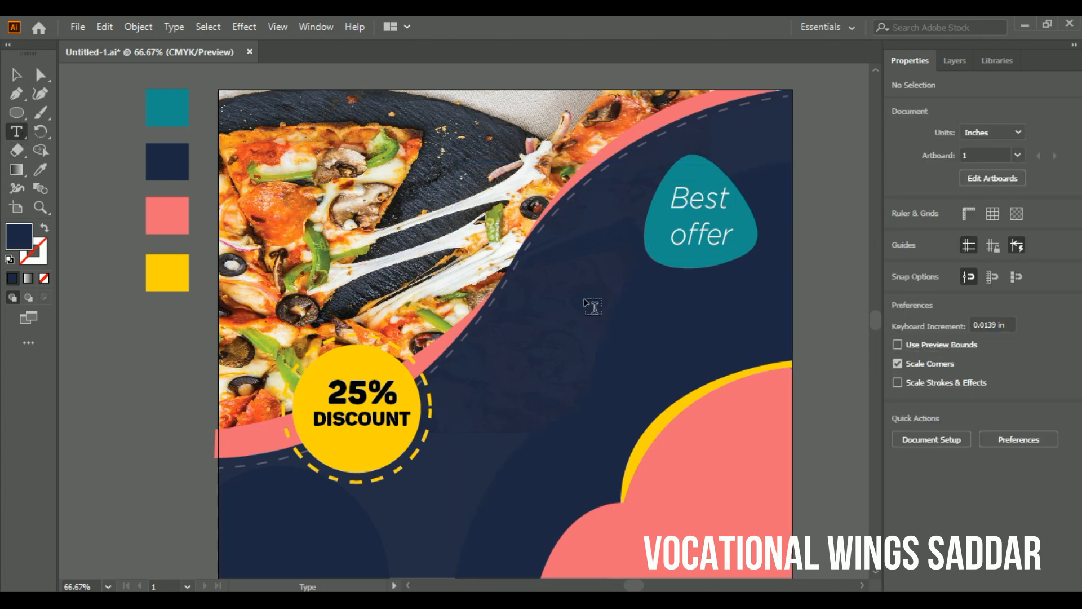
left_click(683, 194)
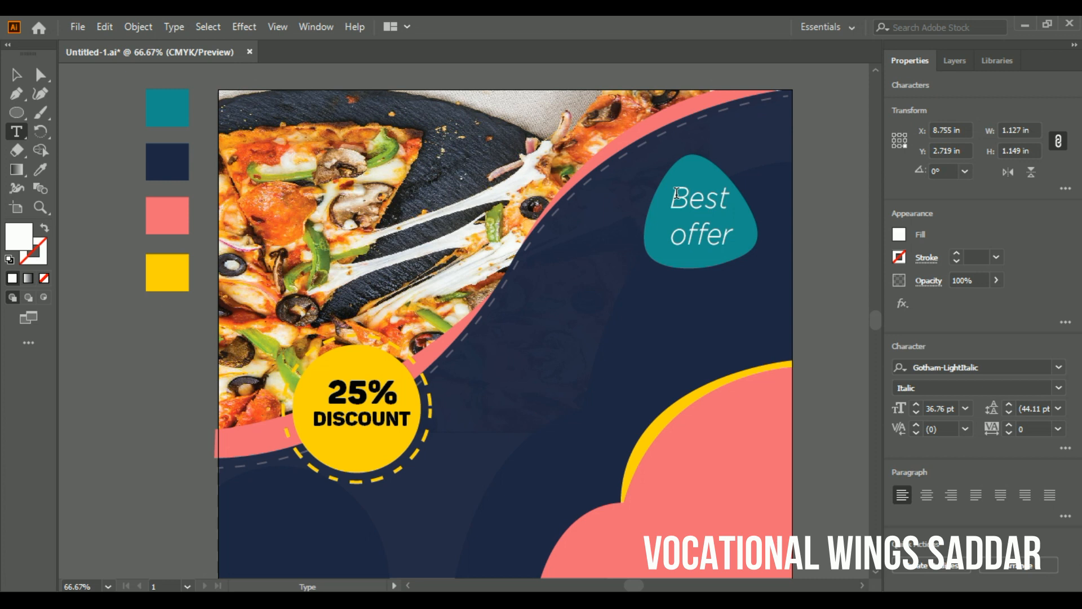
double_click(676, 193)
left_click(965, 409)
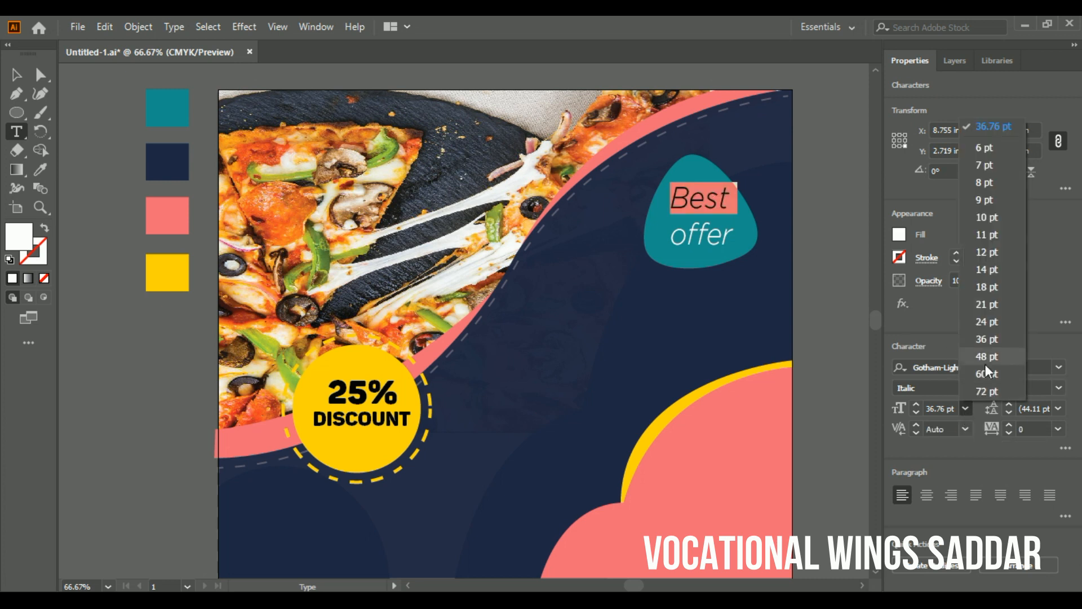
left_click(981, 321)
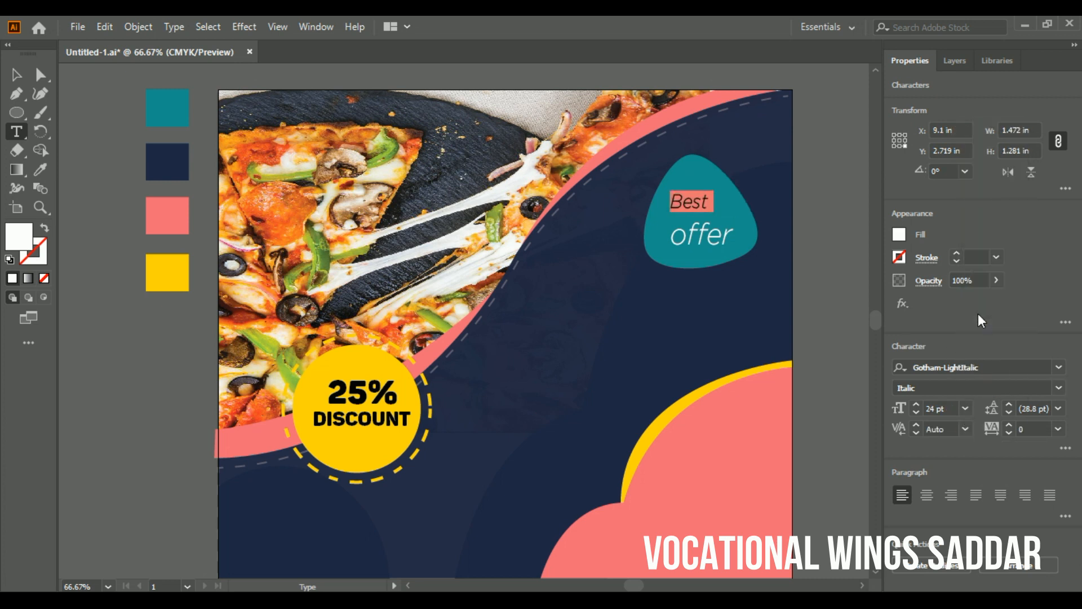
- Capitalize the first letter of "offer" on the second line of the text
double_click(683, 231)
left_click(684, 231)
key("BackSpace")
type("O")
- Delete the word "Offer" from the text object so that it holds only "Best"
left_click_drag(692, 231, 735, 228)
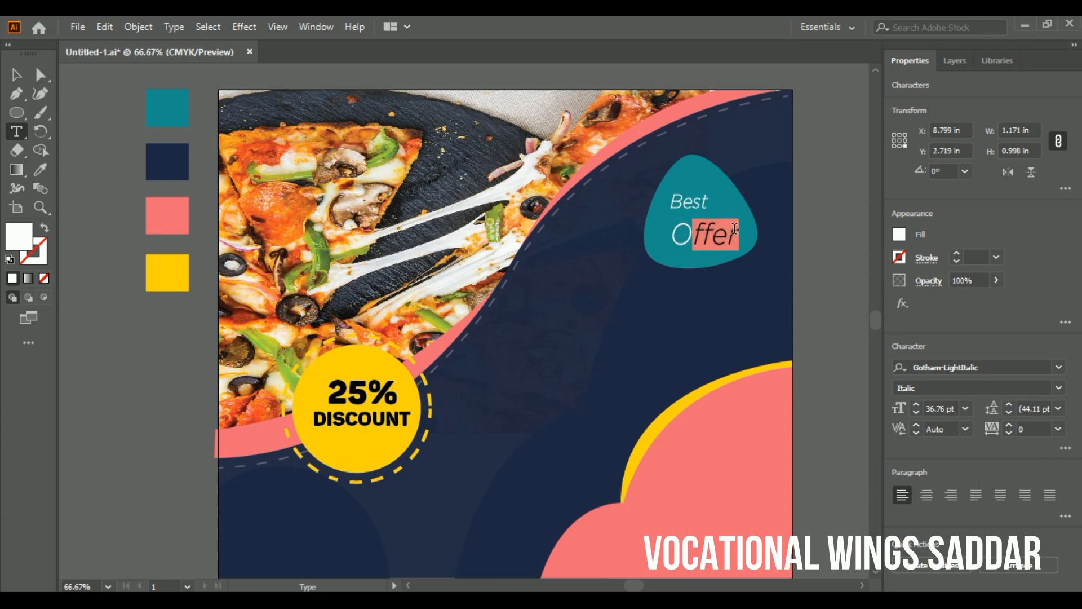
key("BackSpace")
key("BackSpace")
key("BackSpace")
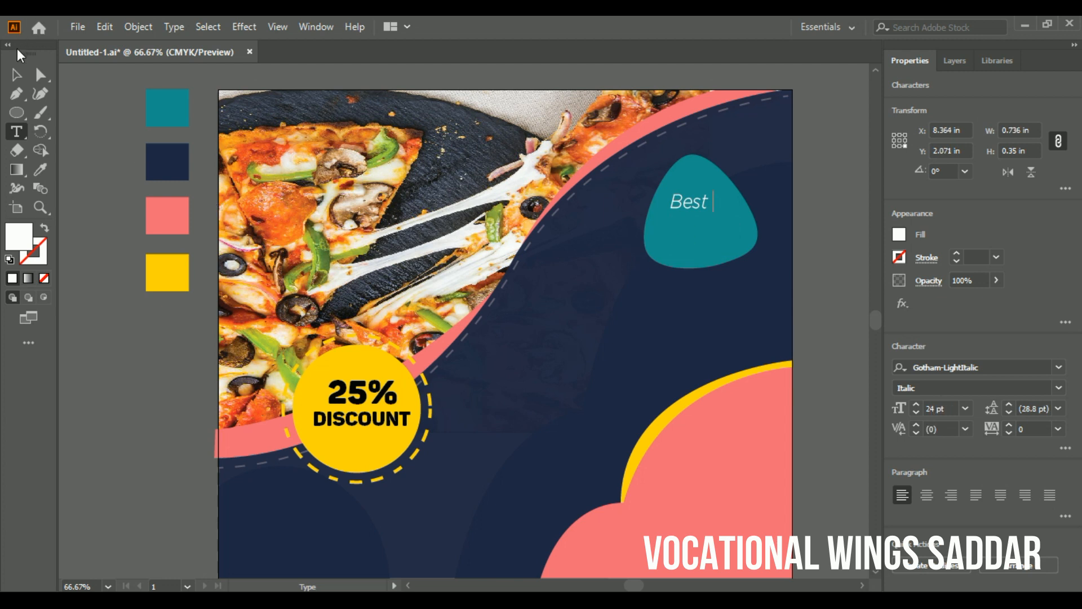
left_click(17, 74)
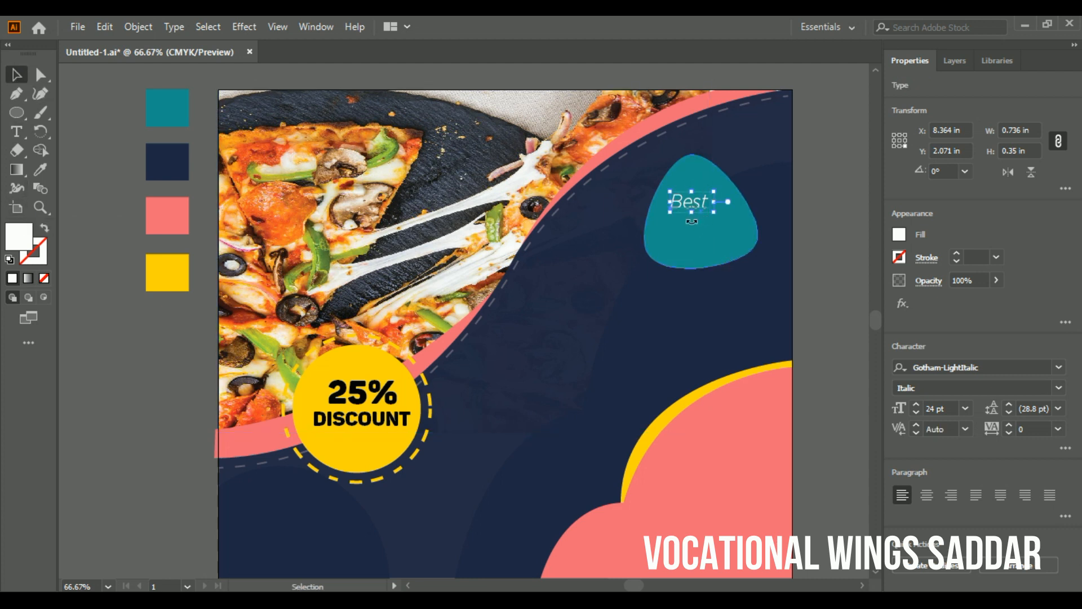
- Add a separate text object reading "Offer" just below "Best" on the teal shape
left_click(677, 259)
left_click(17, 131)
left_click(668, 222)
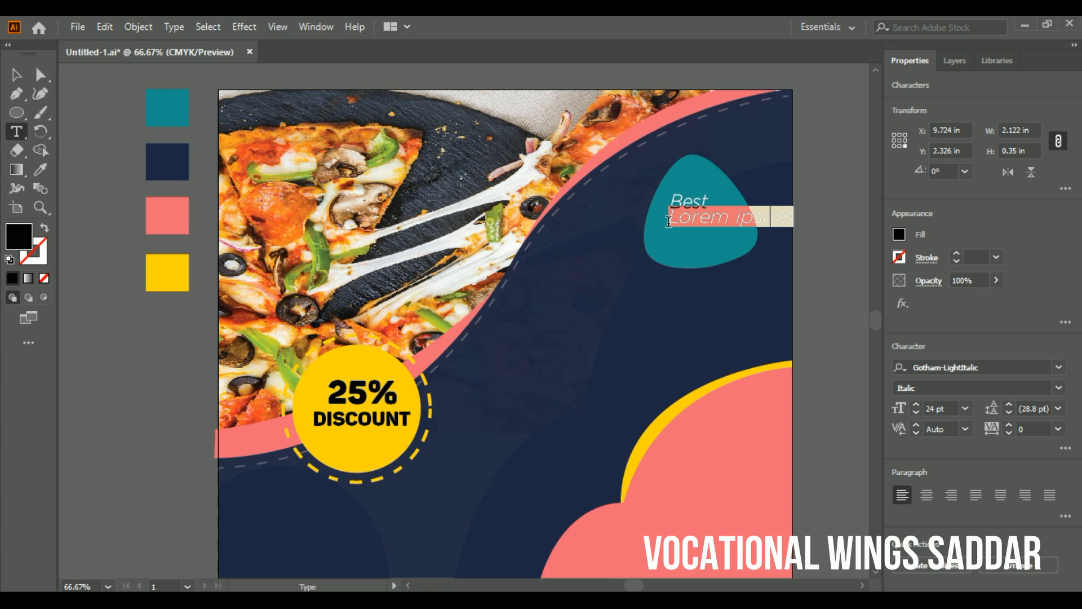
type("Offer")
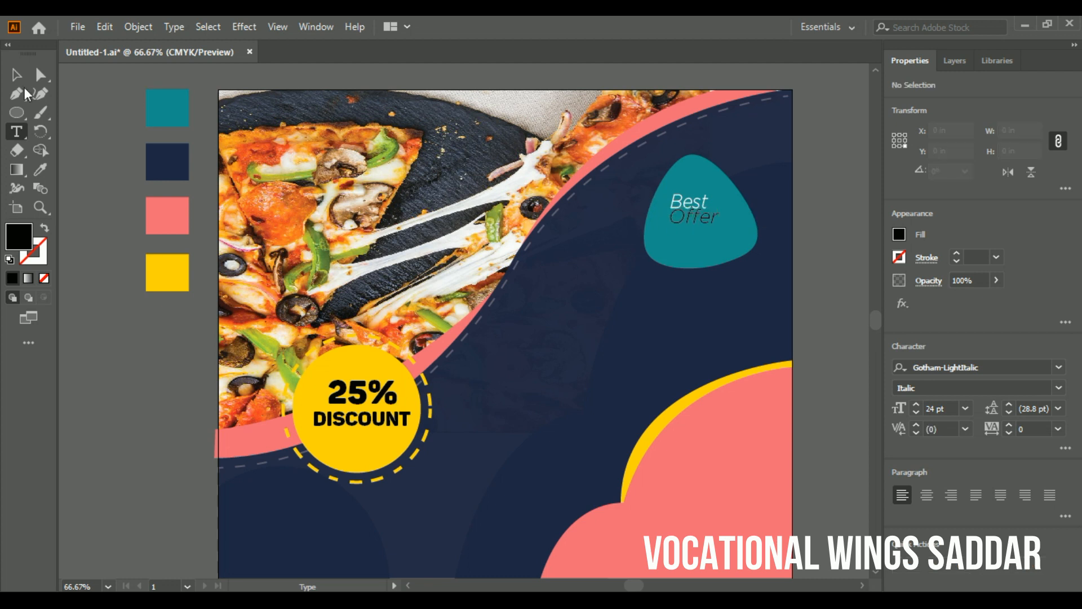
key("Escape")
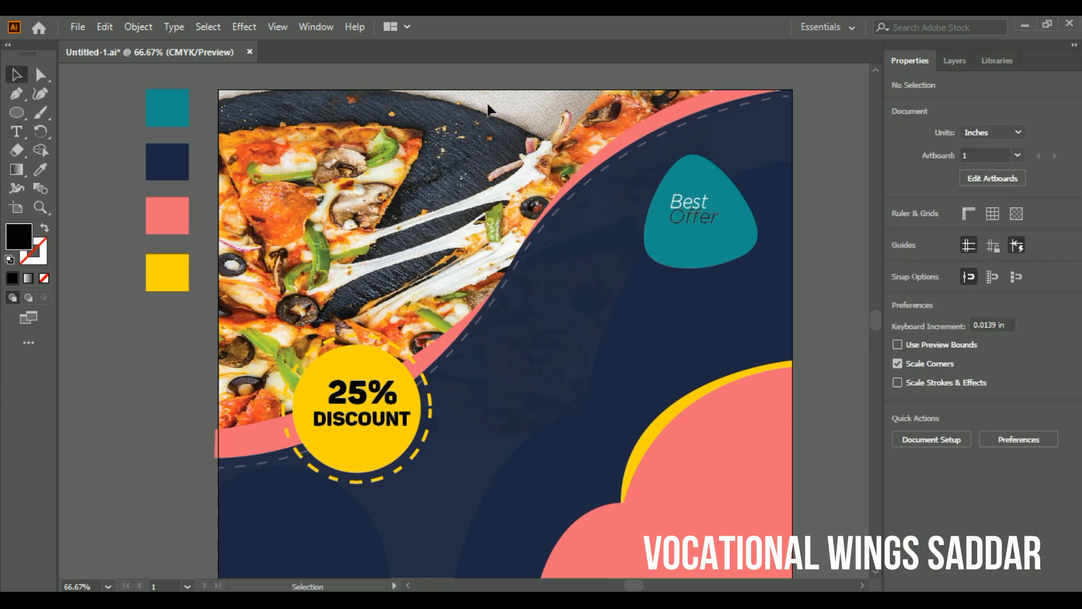
- Move the "Offer" text further below "Best" and set its size to 36 pt
left_click_drag(703, 220, 706, 232)
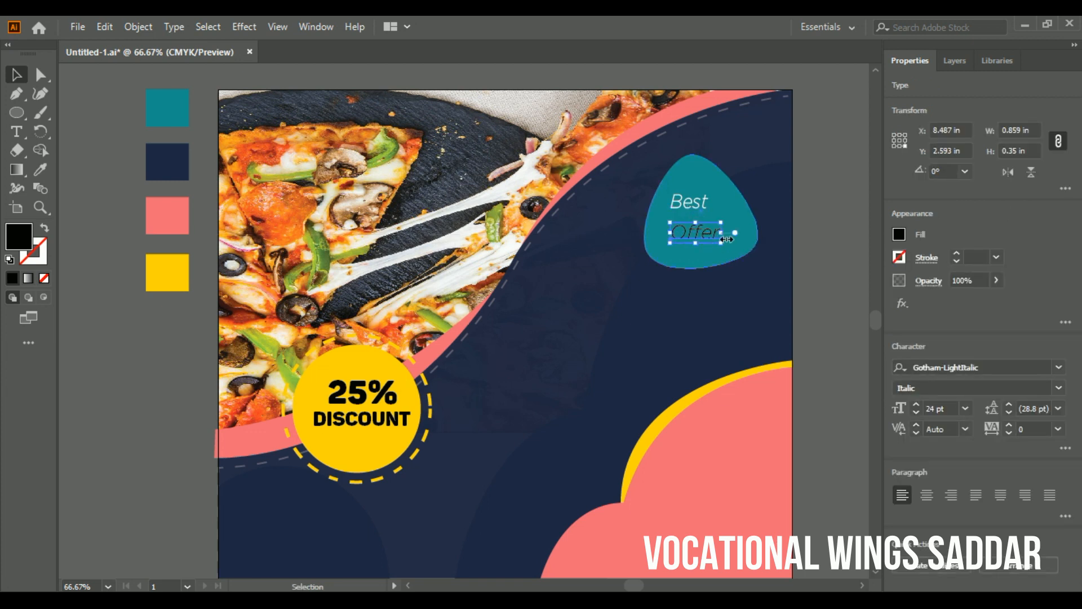
left_click(965, 409)
left_click(989, 334)
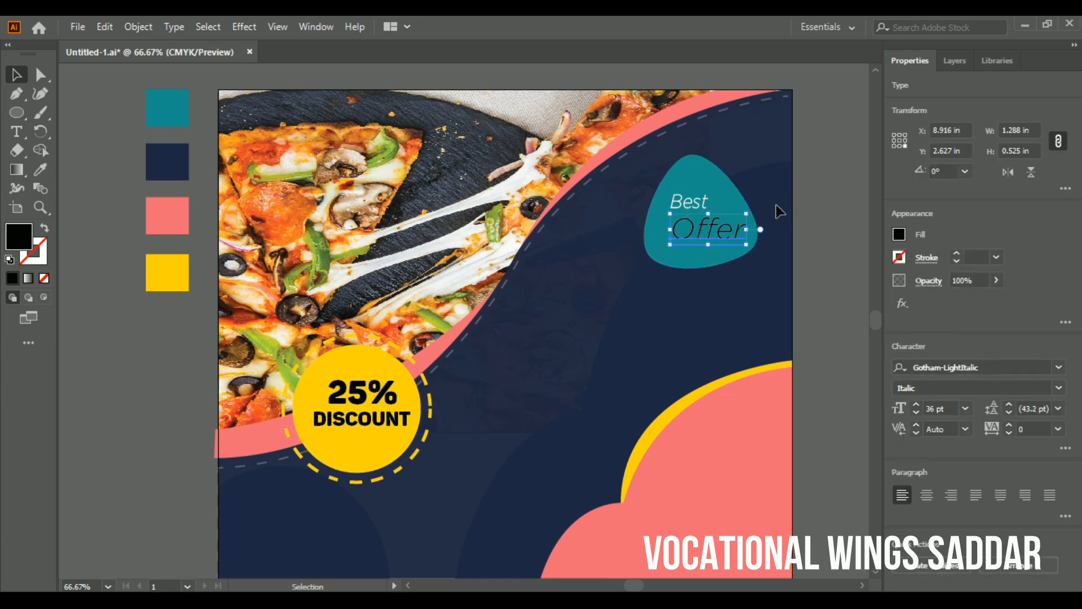
- Fill the "Offer" text with white
left_click(899, 234)
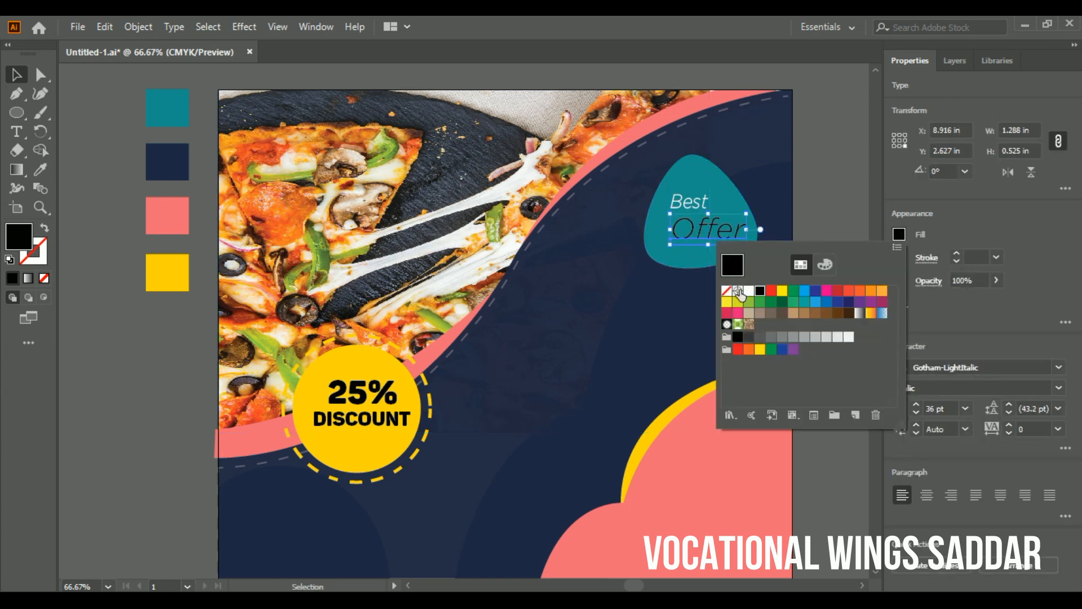
left_click(749, 290)
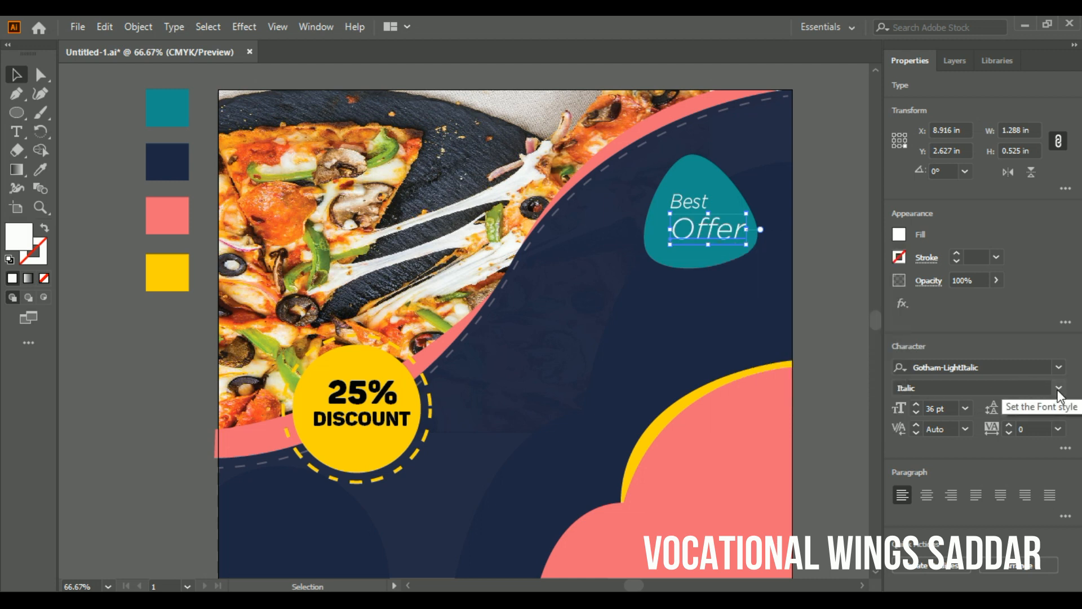
left_click(659, 317)
- Nudge the "Offer" text slightly left and down to position it beneath "Best" in the teal shape
left_click(726, 235)
key("Left")
key("Left")
key("Left")
key("Down")
key("Down")
key("Down")
key("Down")
key("Down")
key("Down")
left_click(814, 188)
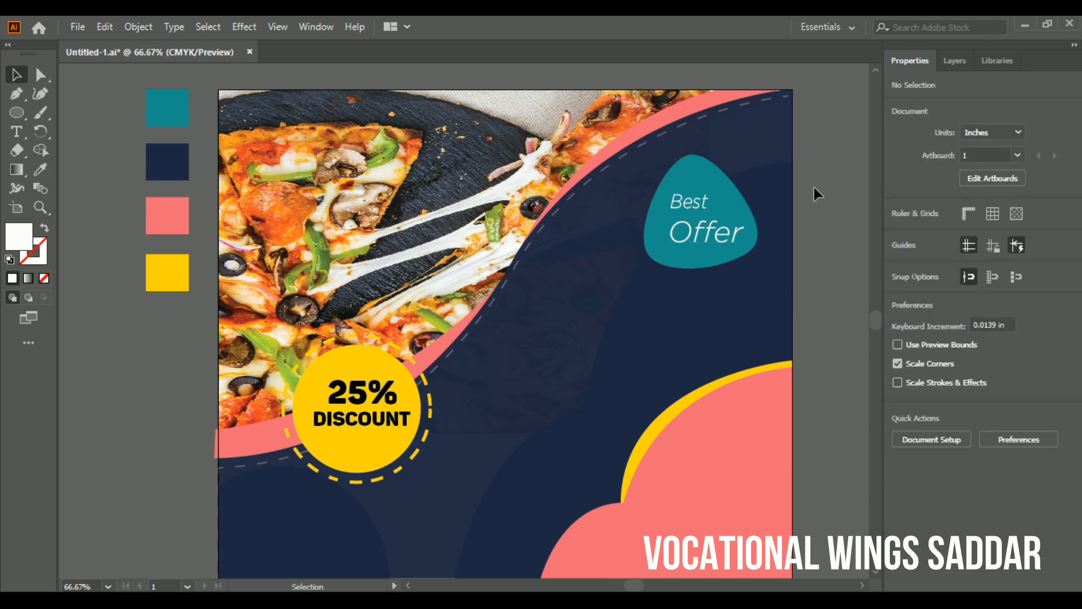
- Add a "Delicious" text object in Gotham Bold on the navy area below the teal shape
left_click(18, 134)
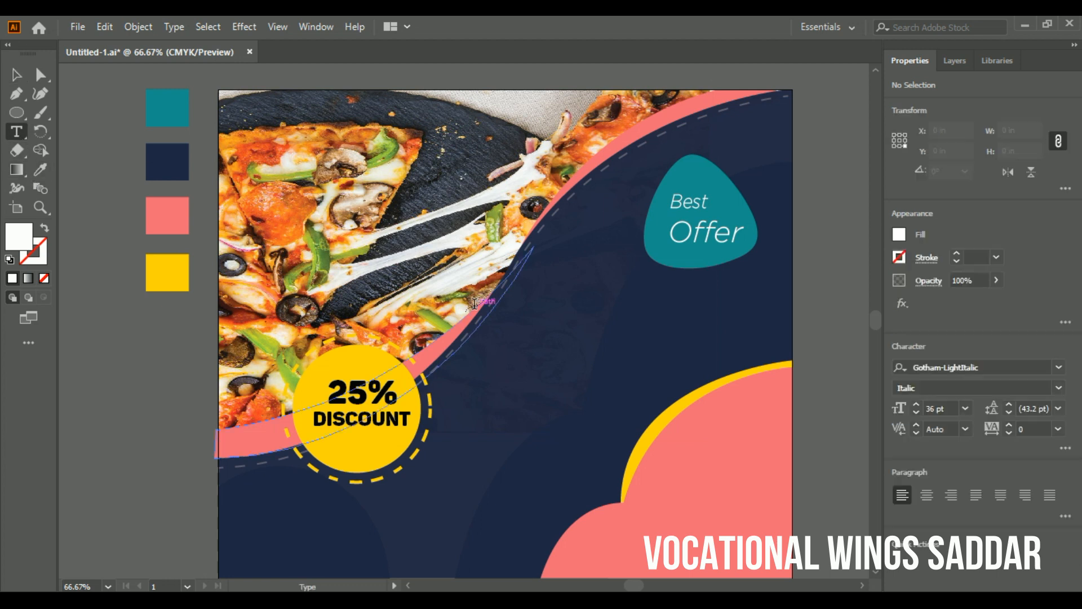
left_click(505, 322)
key("BackSpace")
type("d")
left_click(988, 365)
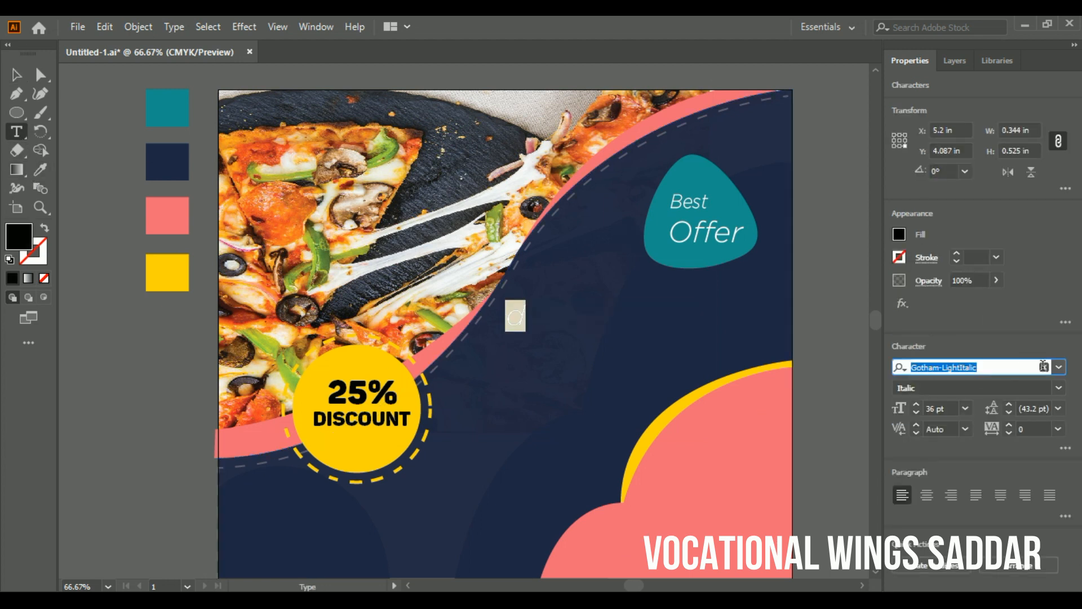
left_click(1059, 367)
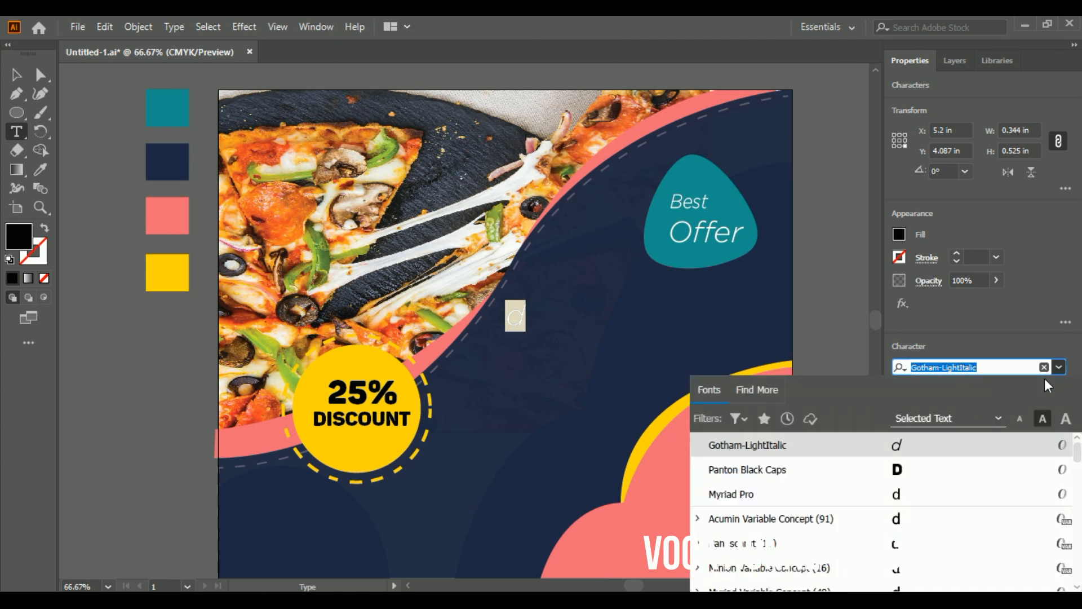
type("got")
key("Return")
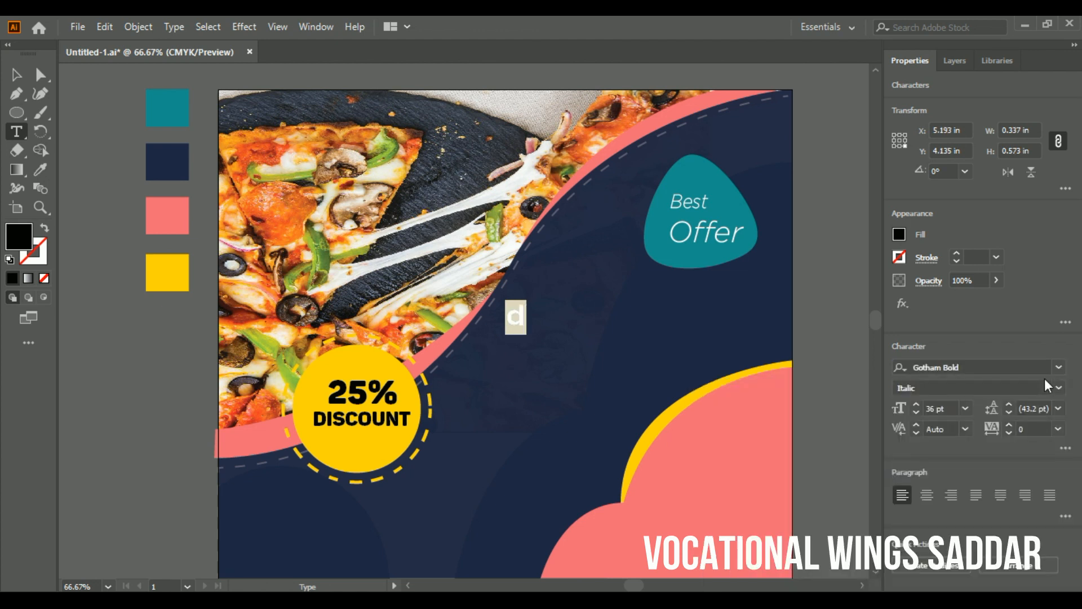
type("D")
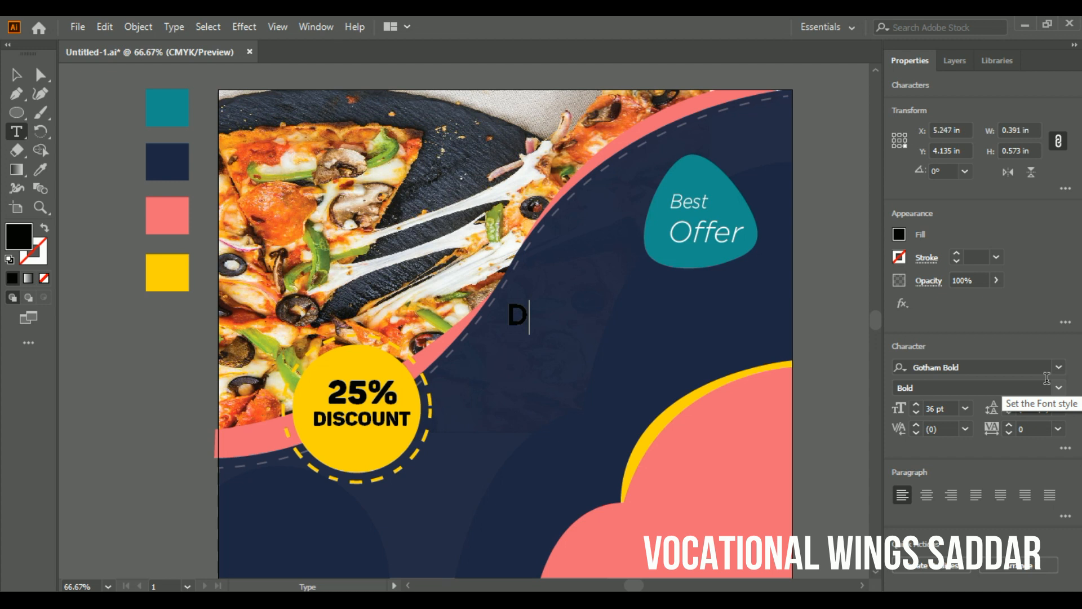
type("elicious")
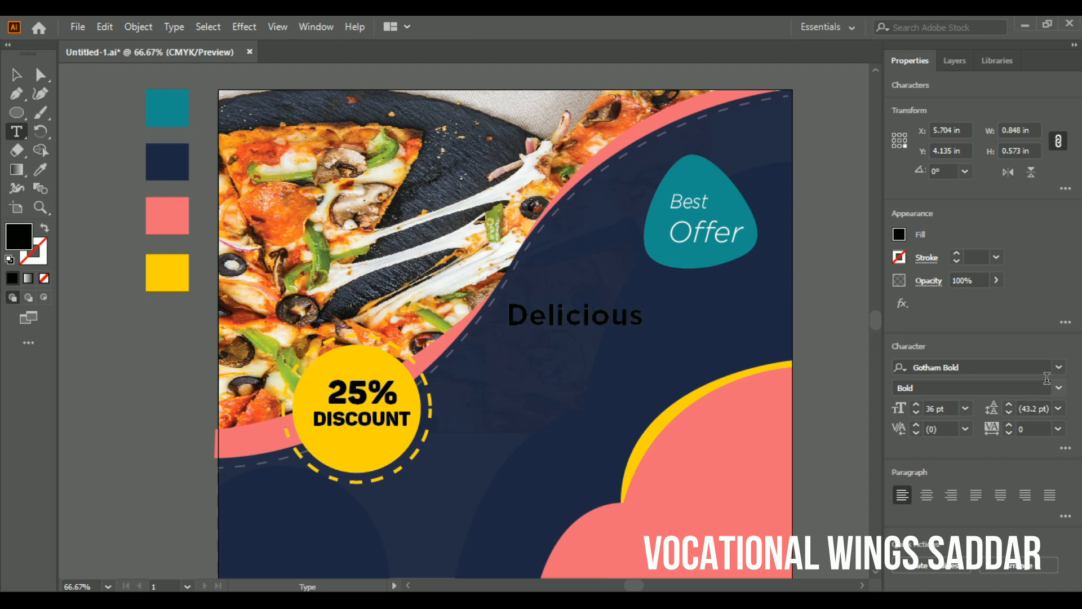
- Set the whole "Delicious" text to 48 pt
key("ctrl+a")
left_click(965, 408)
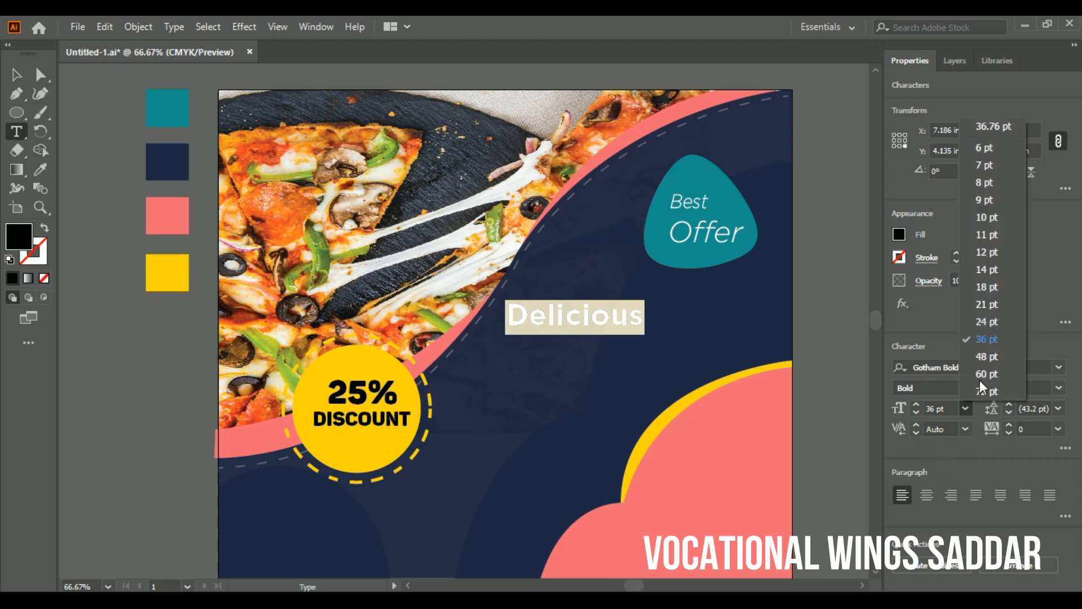
left_click(982, 364)
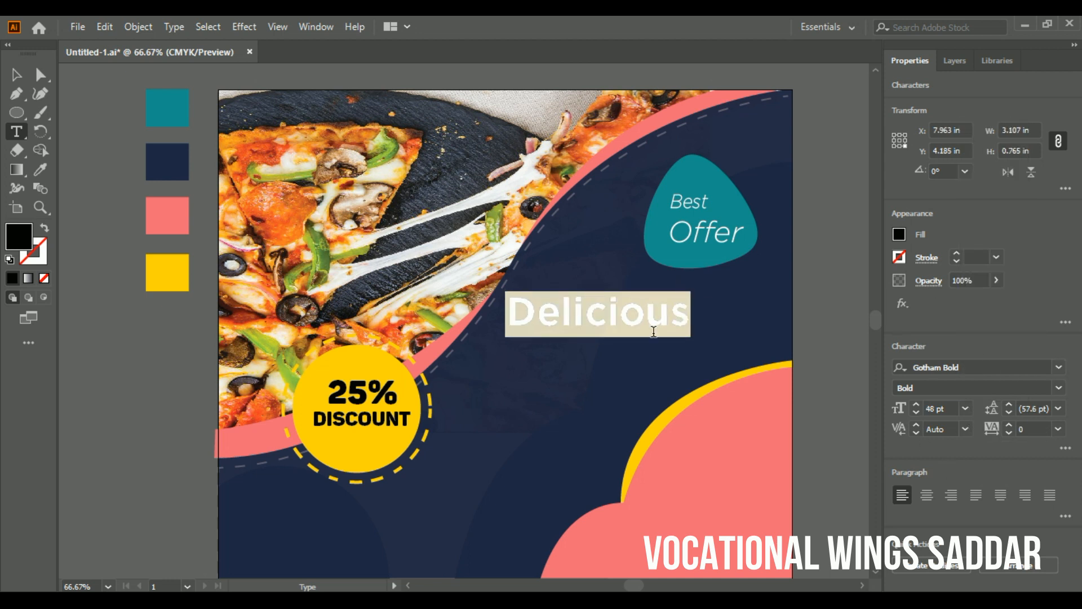
left_click(706, 340)
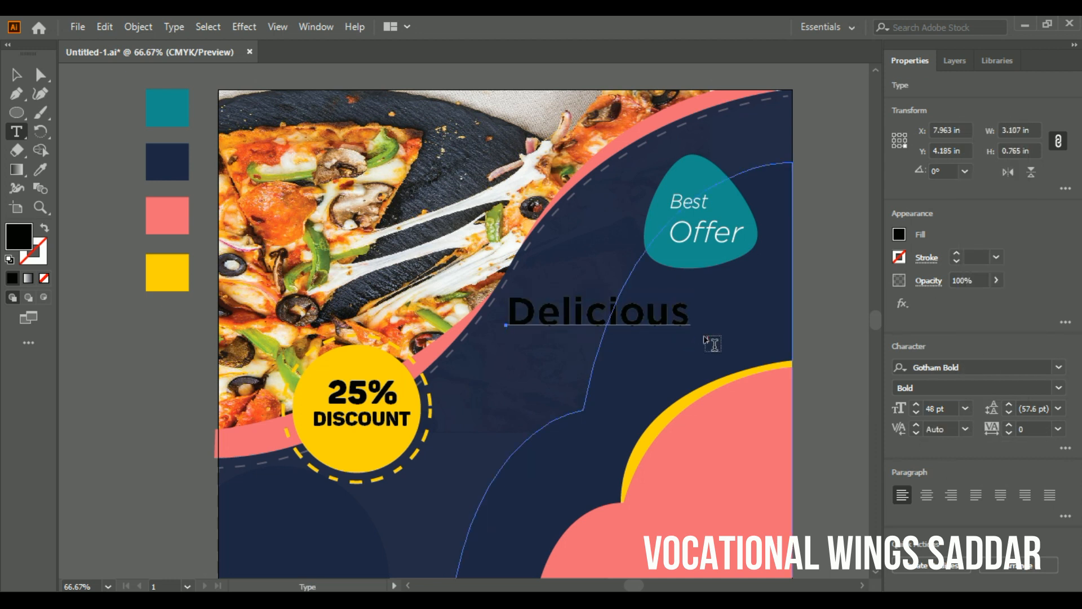
- Move the "Delicious" text directly beneath the teal shape and fill it with white
left_click(16, 74)
left_click(597, 310)
left_click_drag(600, 297, 671, 292)
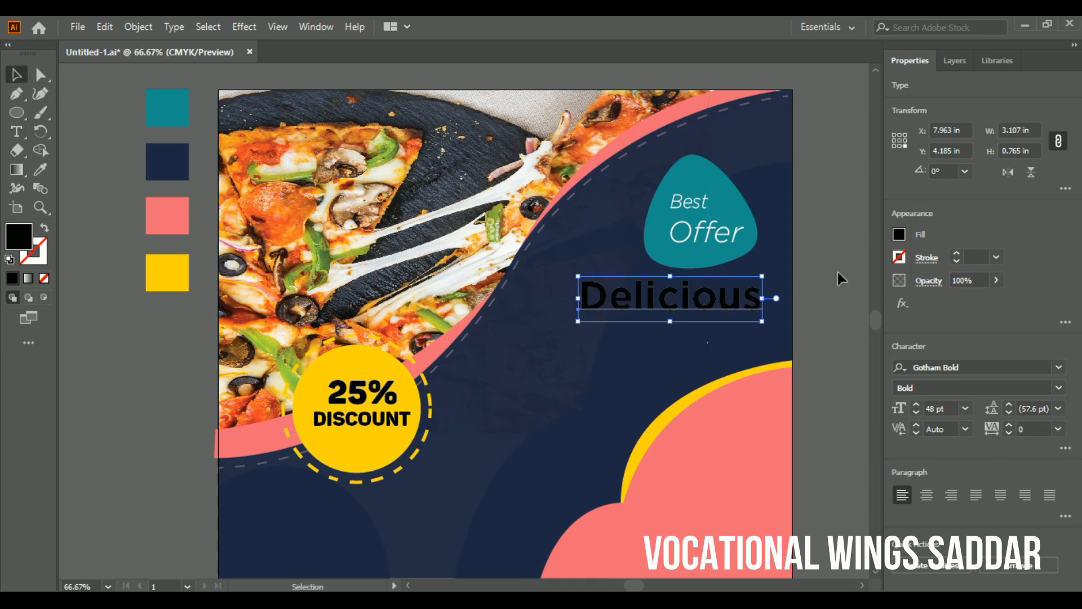
left_click(899, 235)
left_click(750, 291)
left_click(736, 37)
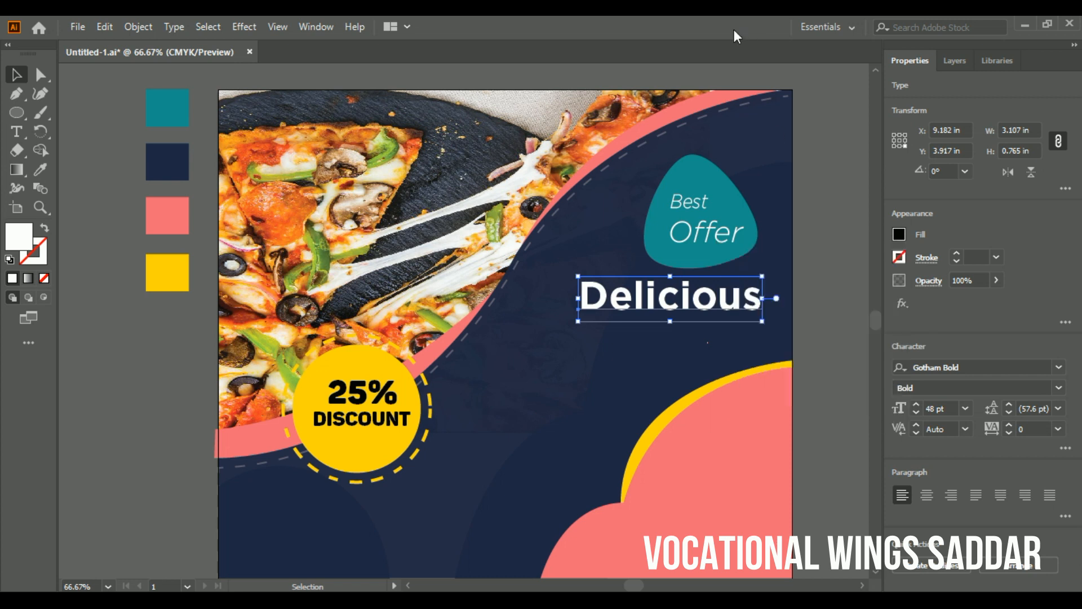
- Add a separate "Food Services" text object and position it just beneath "Delicious", with their right ends aligned
left_click(16, 131)
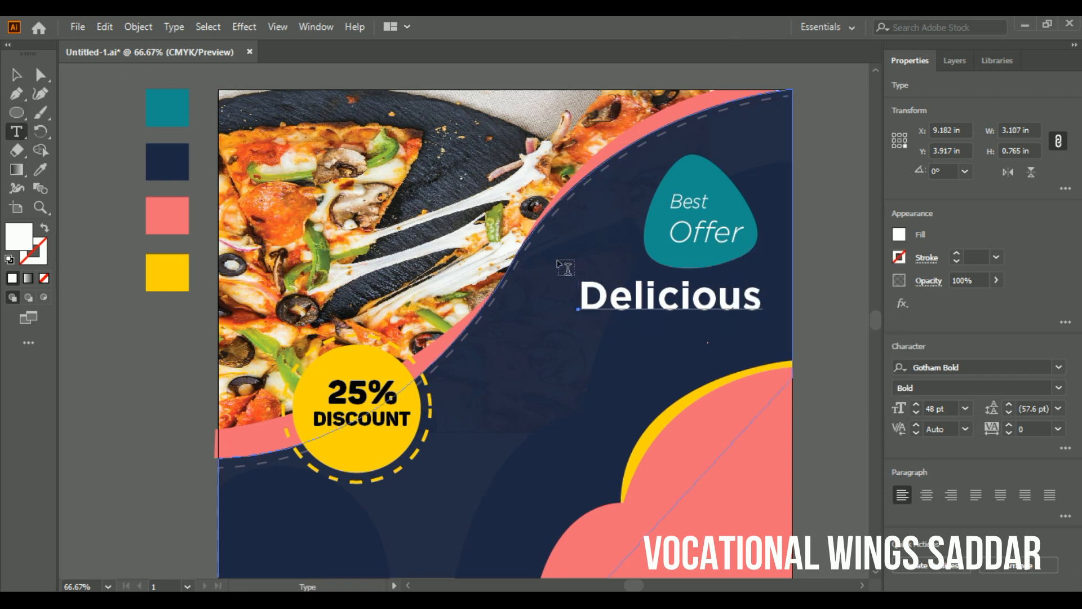
left_click(478, 342)
type("f")
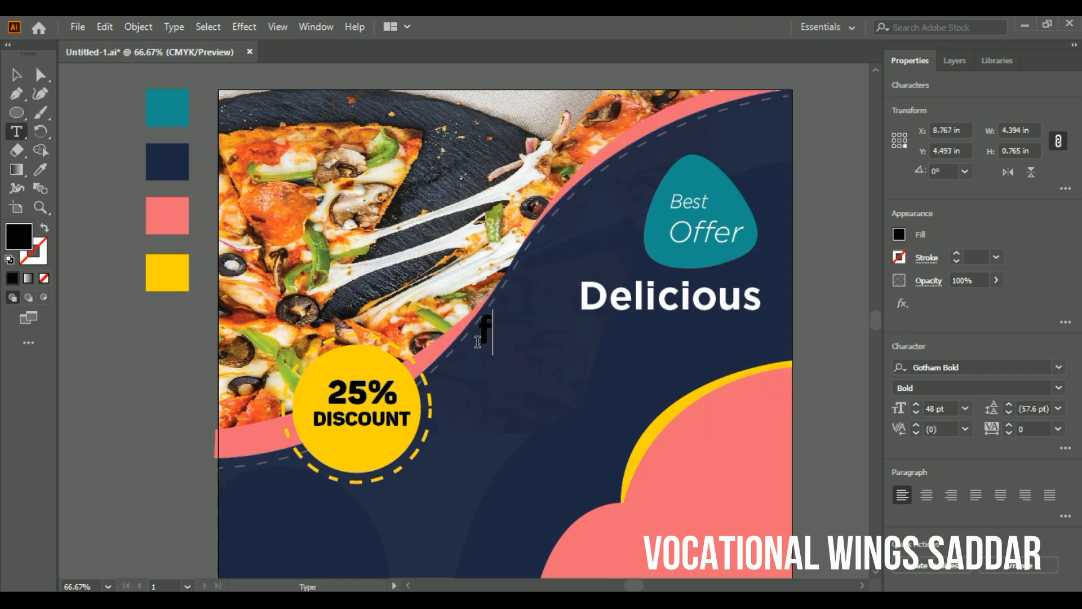
key("BackSpace")
type("Food")
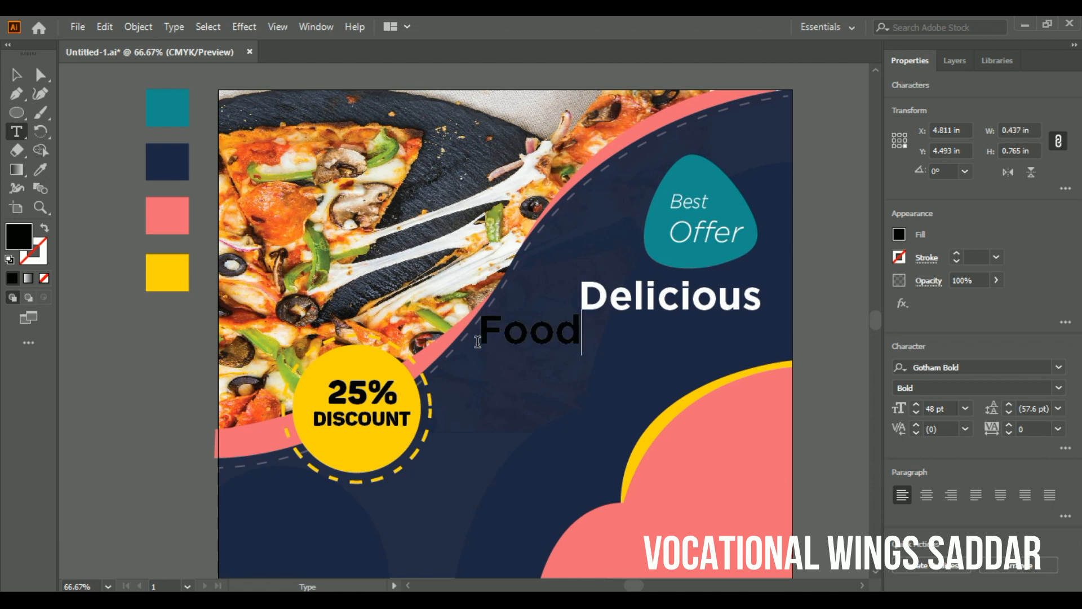
type(" Services")
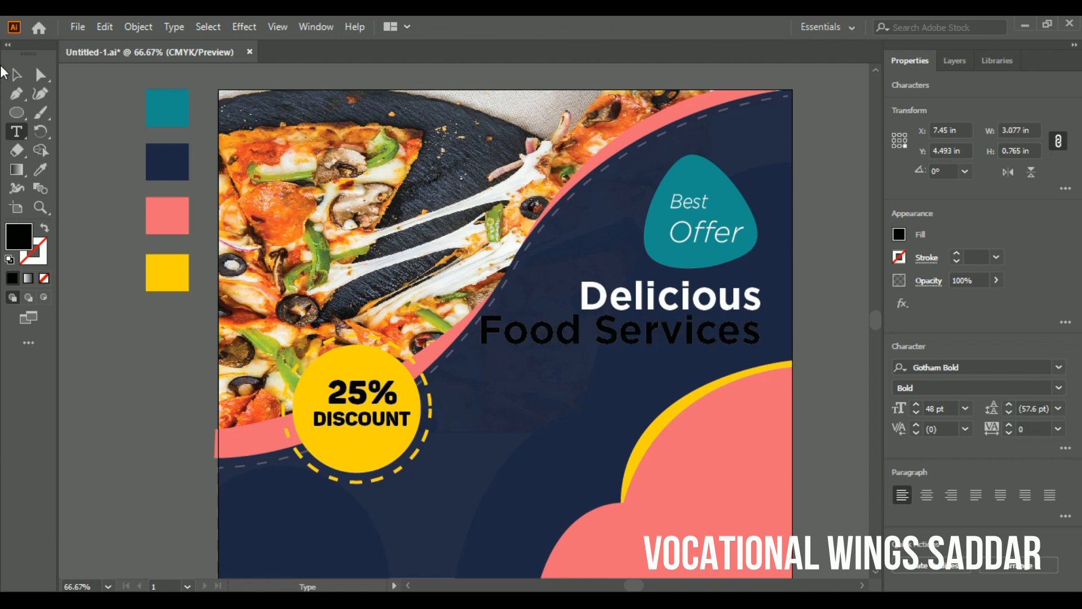
left_click(16, 74)
left_click_drag(651, 341, 612, 326)
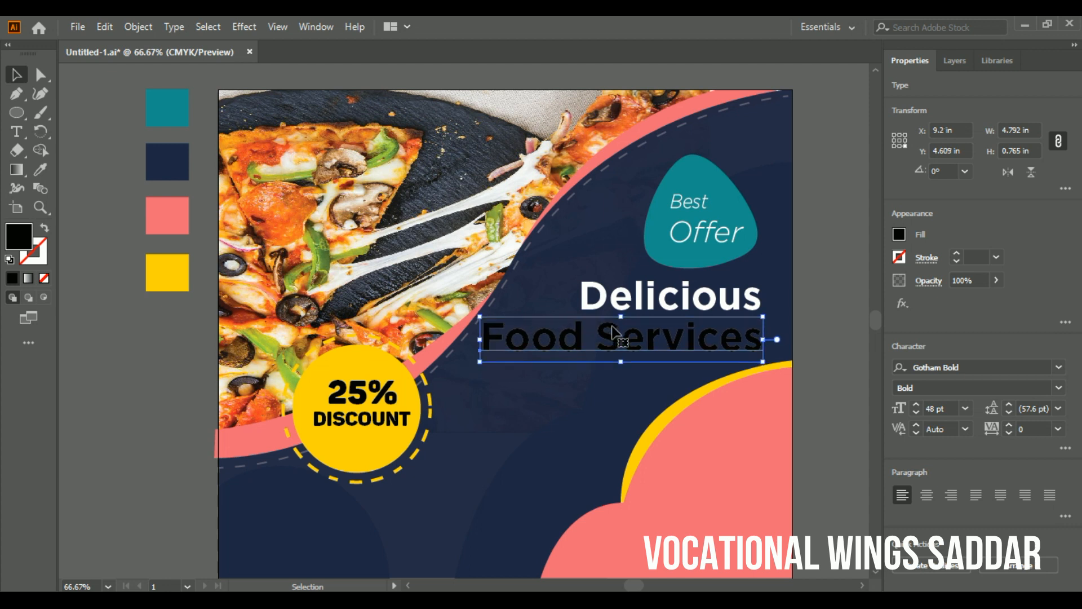
- Fill only the word "Services" in the "Food Services" text with yellow FFF200
left_click(20, 127)
left_click_drag(597, 335, 765, 320)
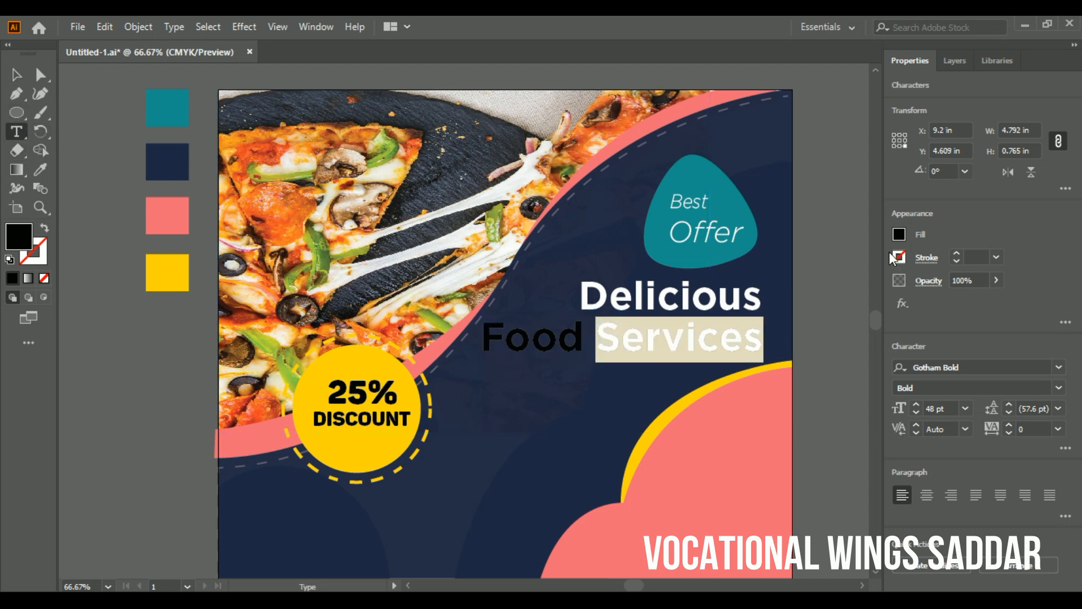
left_click(899, 234)
left_click(782, 290)
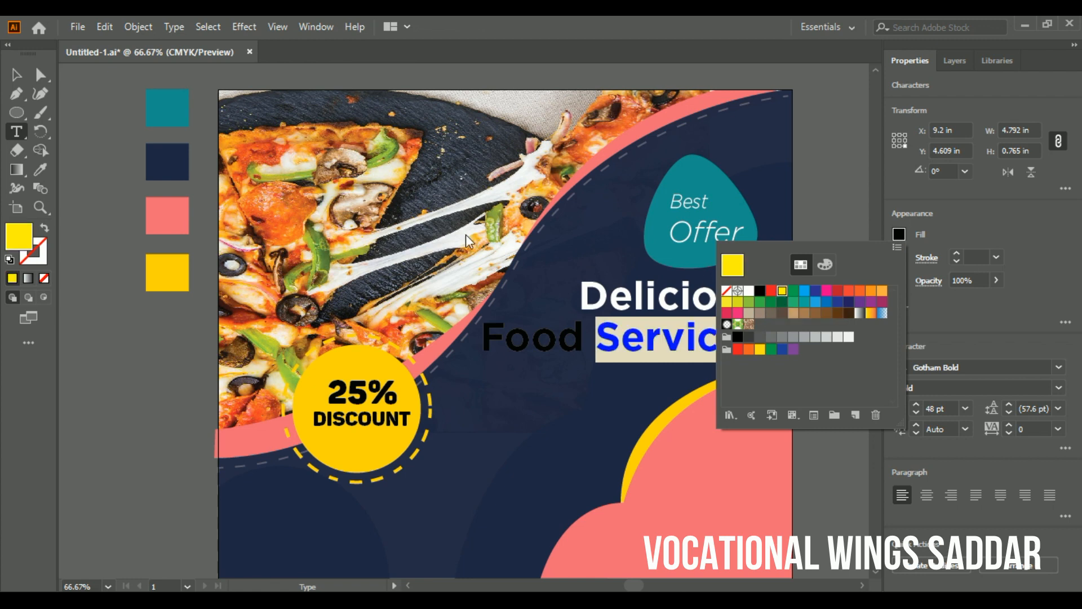
left_click(730, 26)
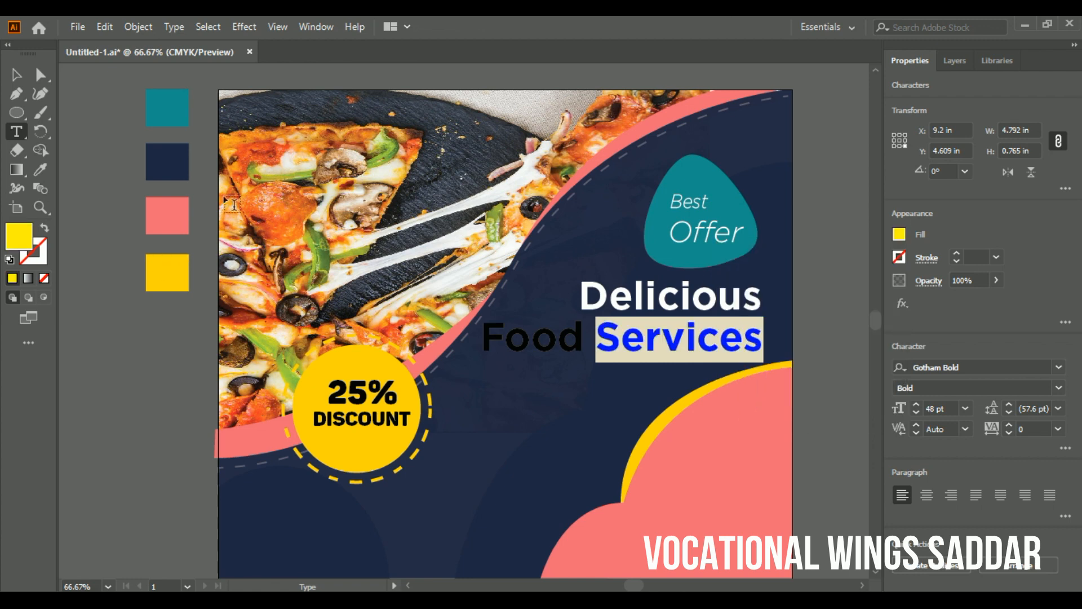
double_click(28, 241)
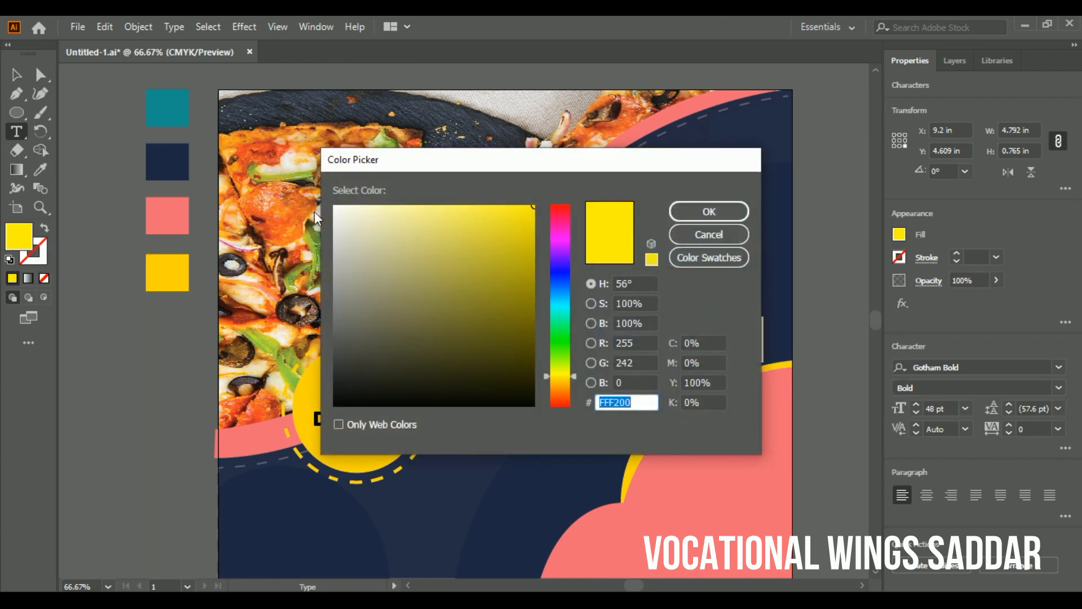
left_click(709, 211)
left_click(16, 74)
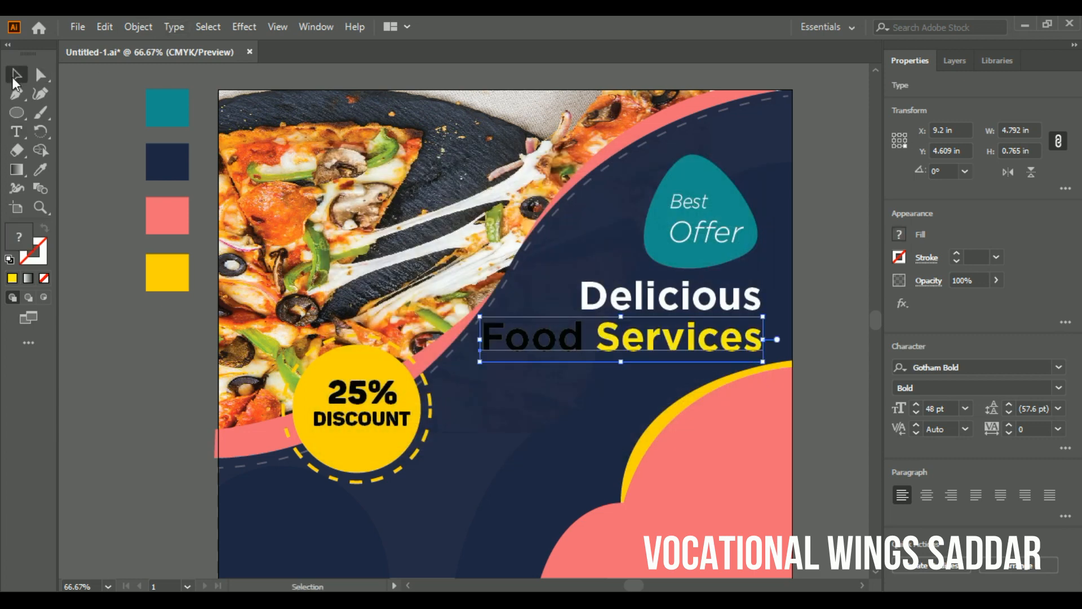
- Fill only the word "Food" in the "Food Services" text with white
double_click(516, 340)
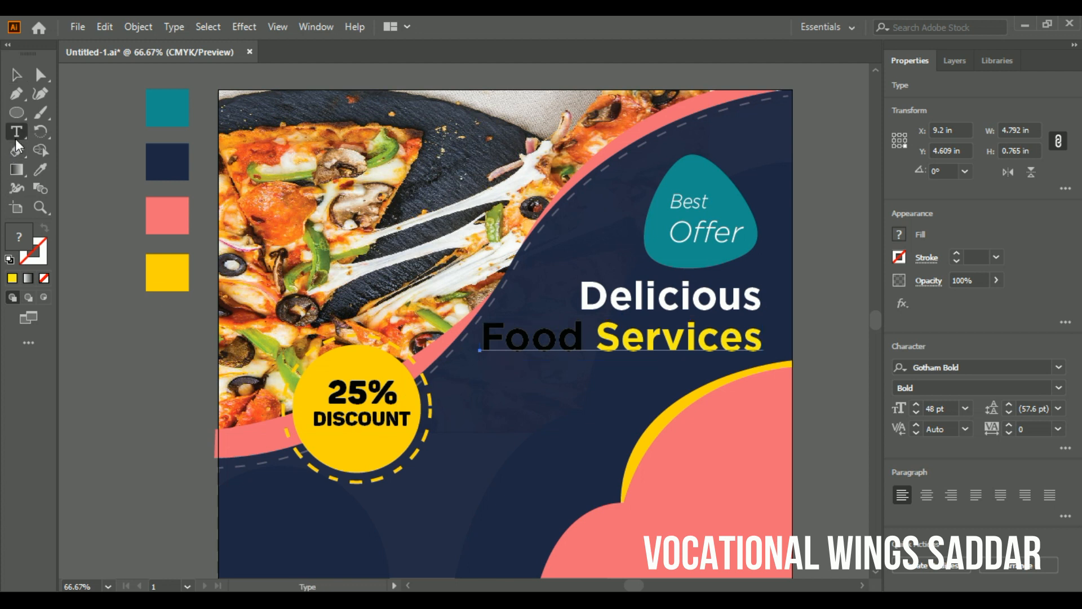
left_click_drag(583, 341, 480, 341)
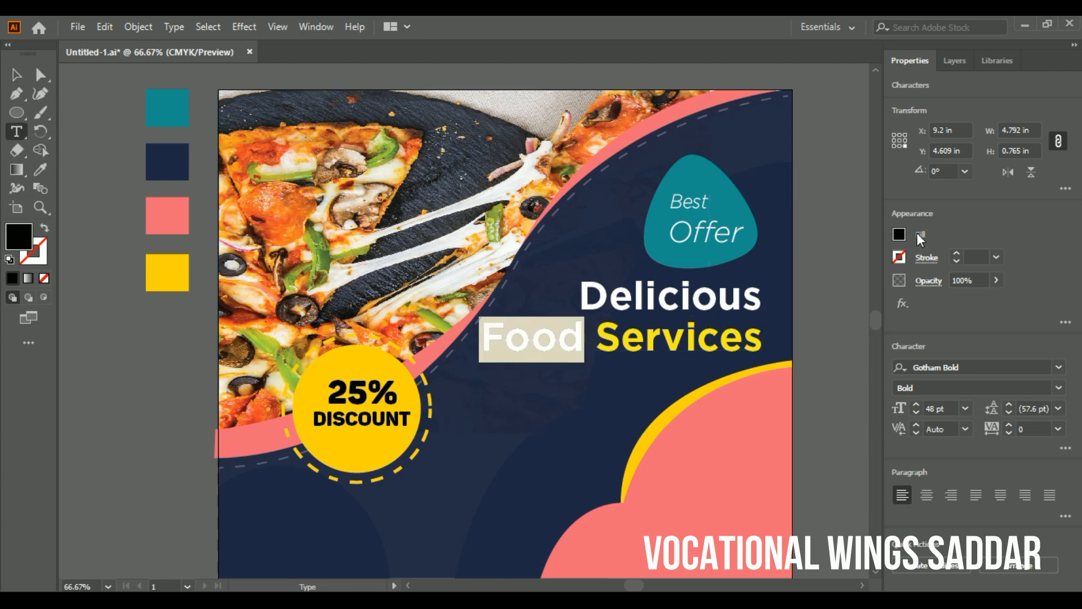
left_click(899, 234)
left_click(748, 291)
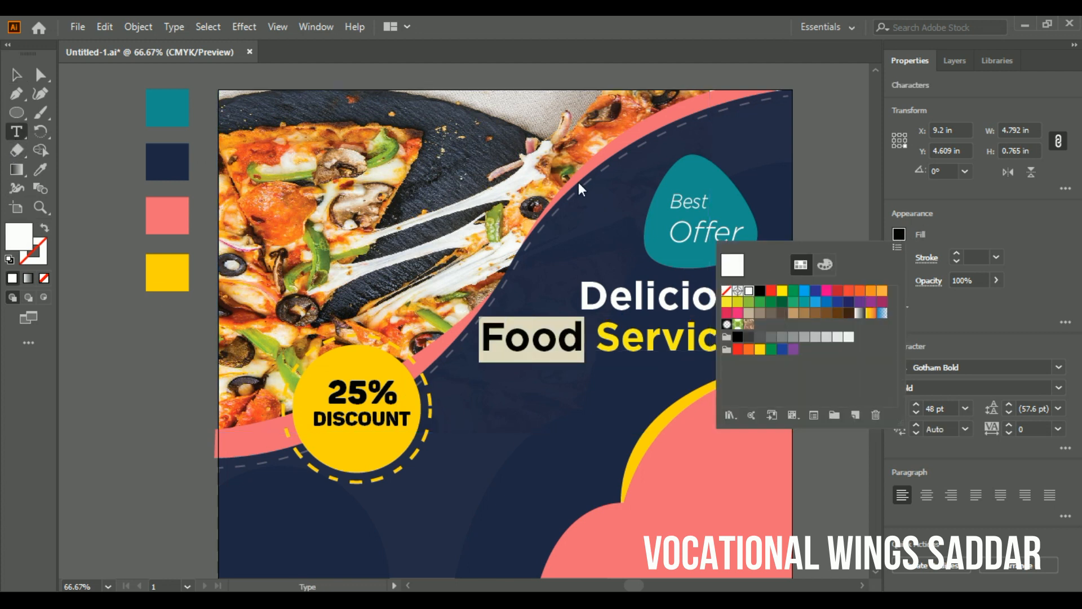
left_click(18, 76)
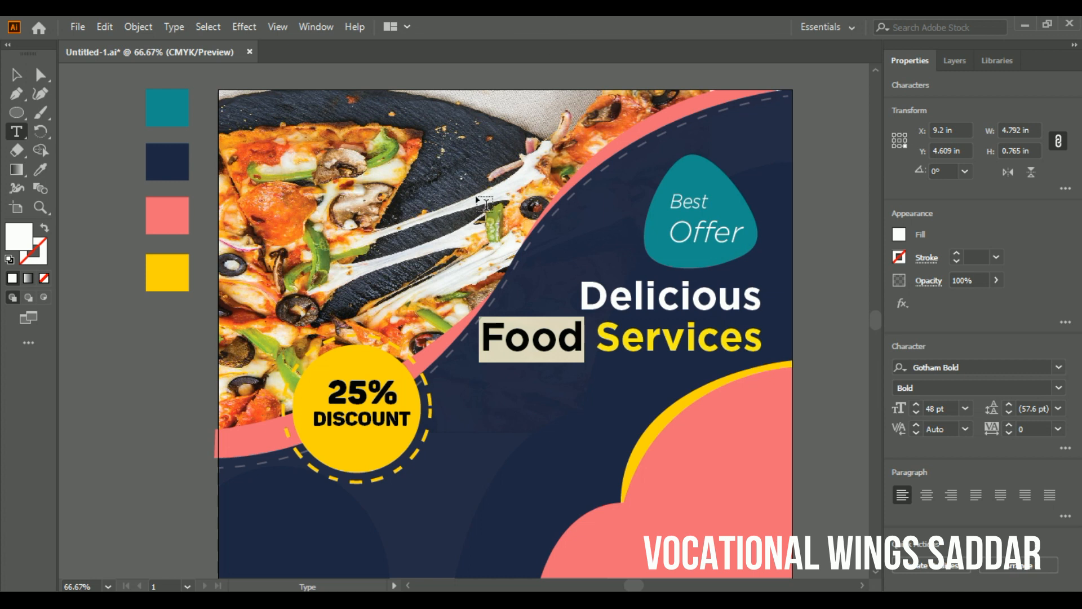
left_click(17, 74)
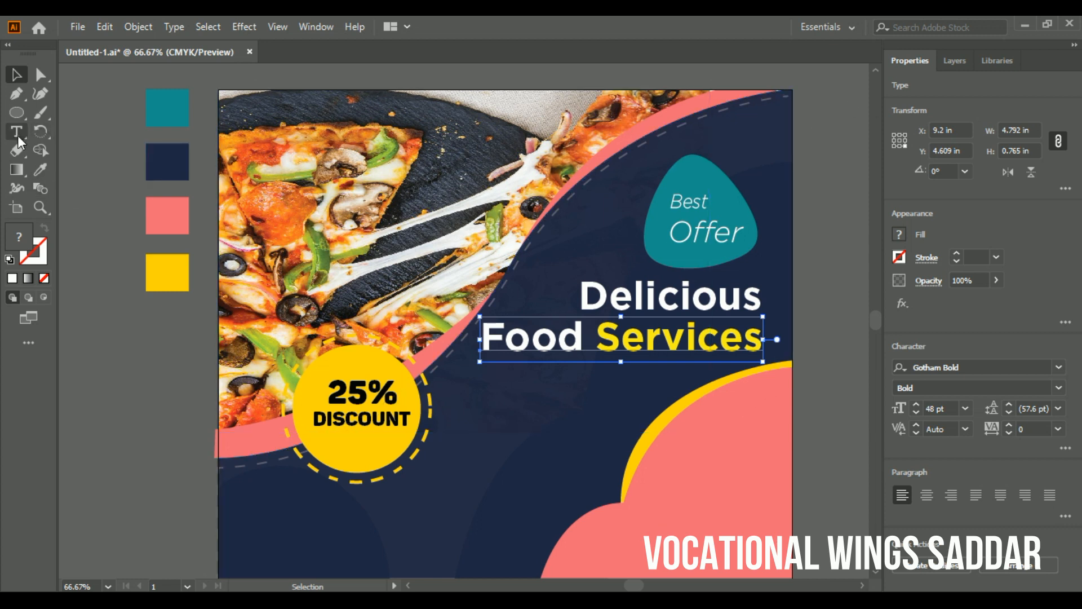
- Draw a rectangle about 2.77 by 0.6 in below "Food Services" and fully round its corners into a pill shape
left_click(17, 170)
left_click_drag(21, 107, 47, 113)
left_click_drag(475, 393, 639, 429)
left_click(40, 75)
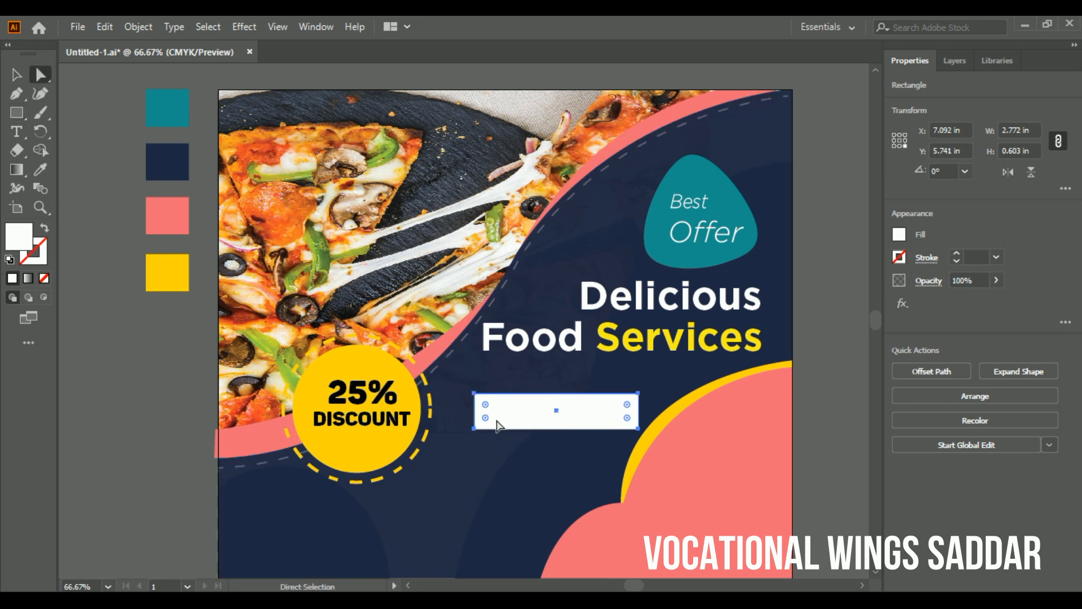
left_click_drag(488, 409, 499, 415)
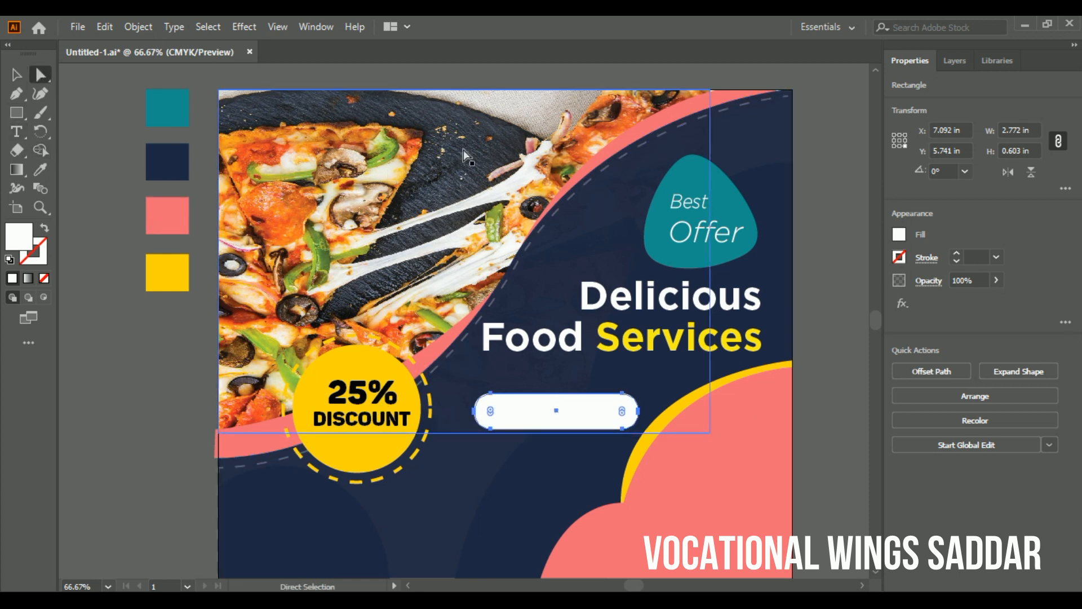
- Give the pill shape a 3 pt yellow stroke and no fill
left_click(902, 256)
left_click(781, 315)
left_click(899, 257)
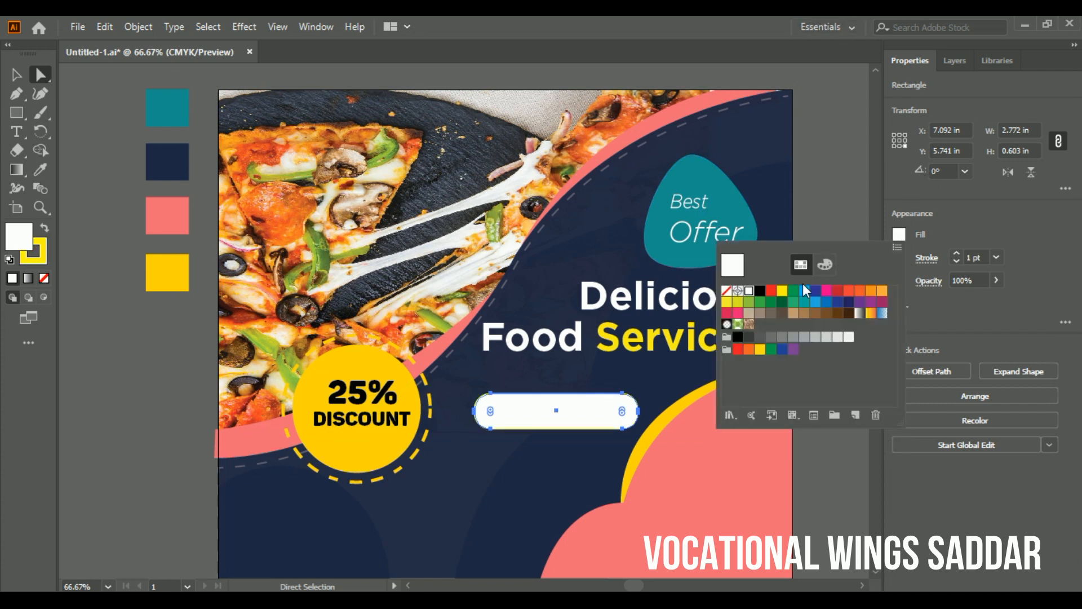
left_click(727, 291)
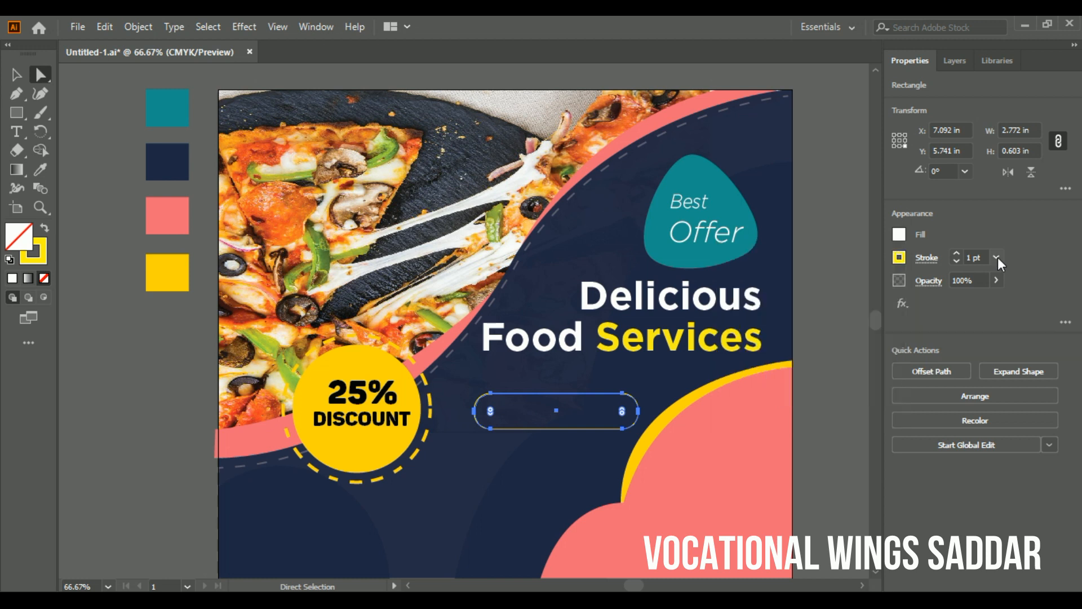
left_click(996, 257)
left_click(1010, 305)
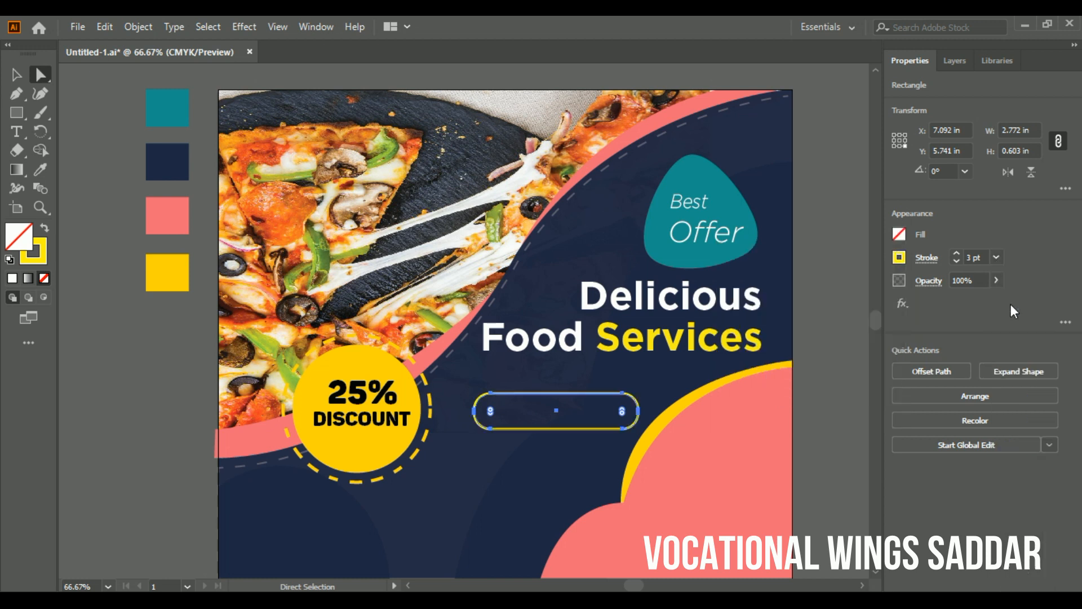
- Add an "Order Now" text object just below the yellow pill outline
left_click(13, 131)
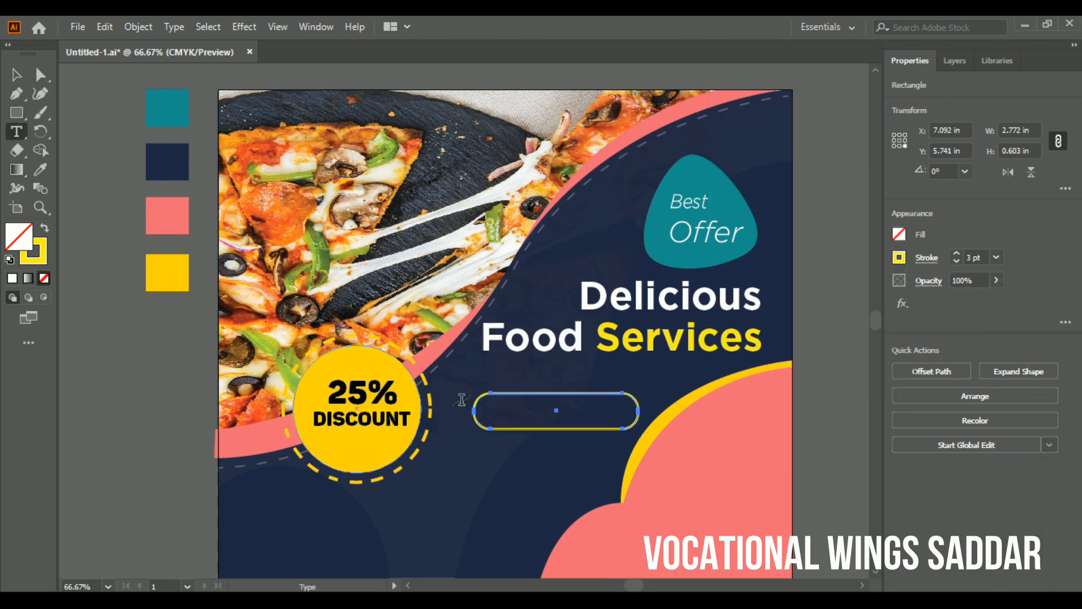
left_click(452, 465)
key("BackSpace")
type("RD")
key("BackSpace")
key("BackSpace")
type("O")
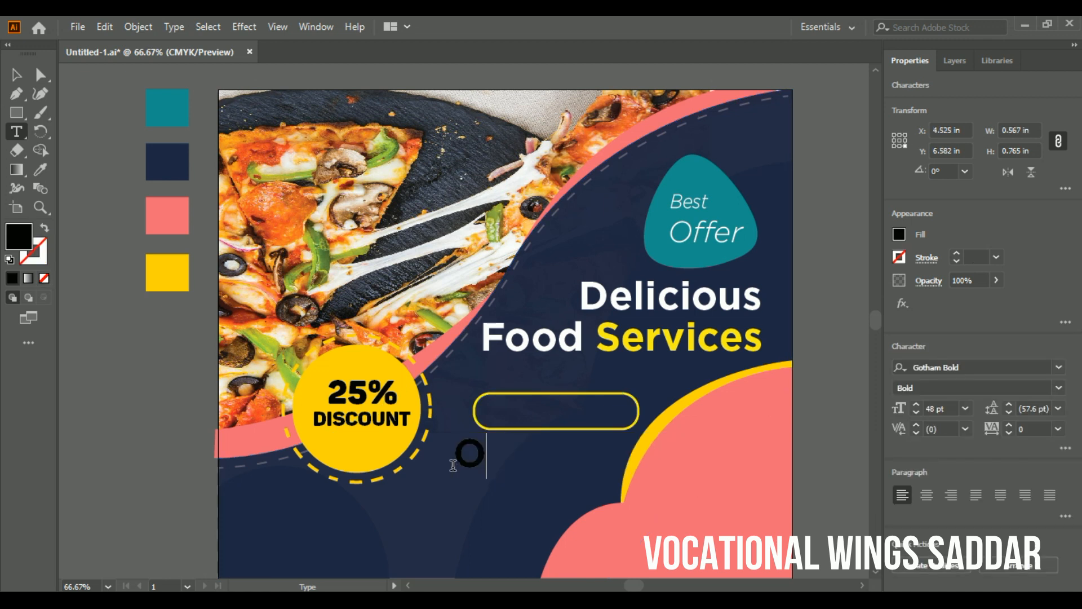
type("rder Now")
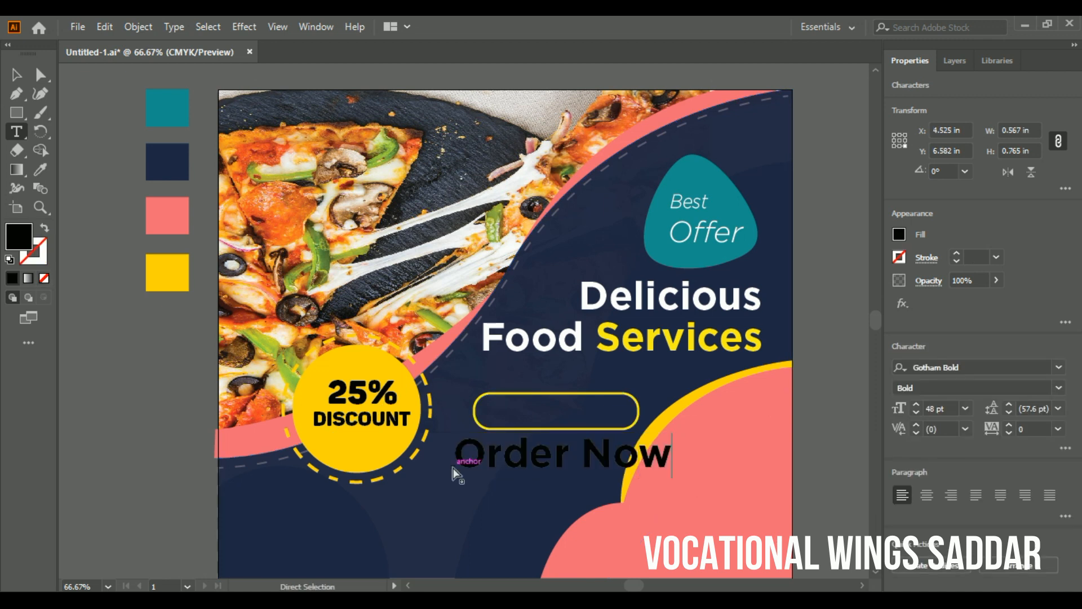
- Set the "Order Now" text to 18 pt and place it inside the yellow pill outline
left_click_drag(453, 465, 804, 398)
left_click(965, 410)
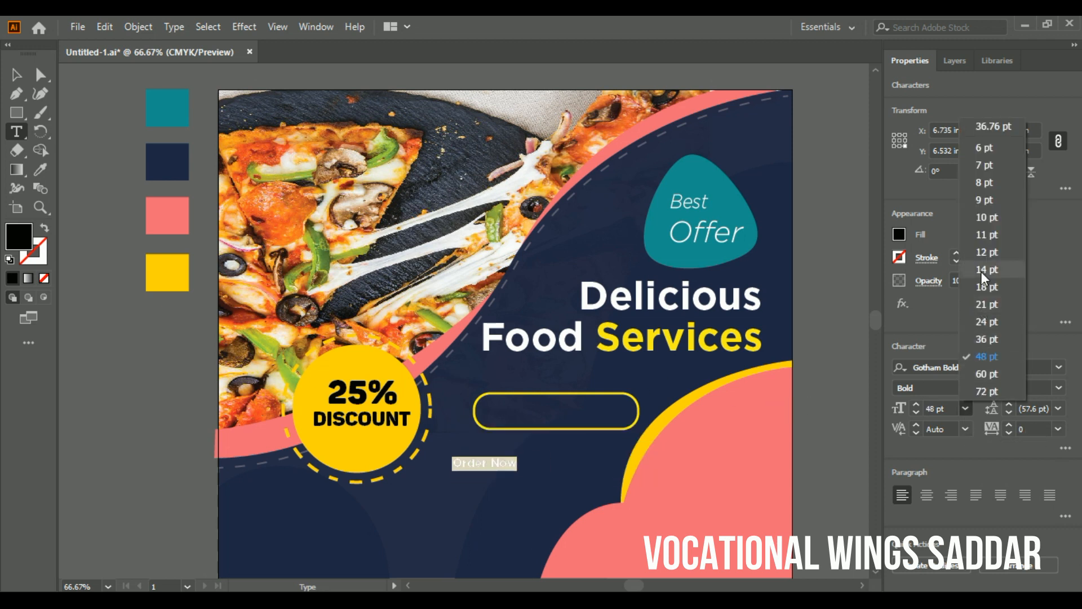
left_click(982, 290)
left_click(16, 74)
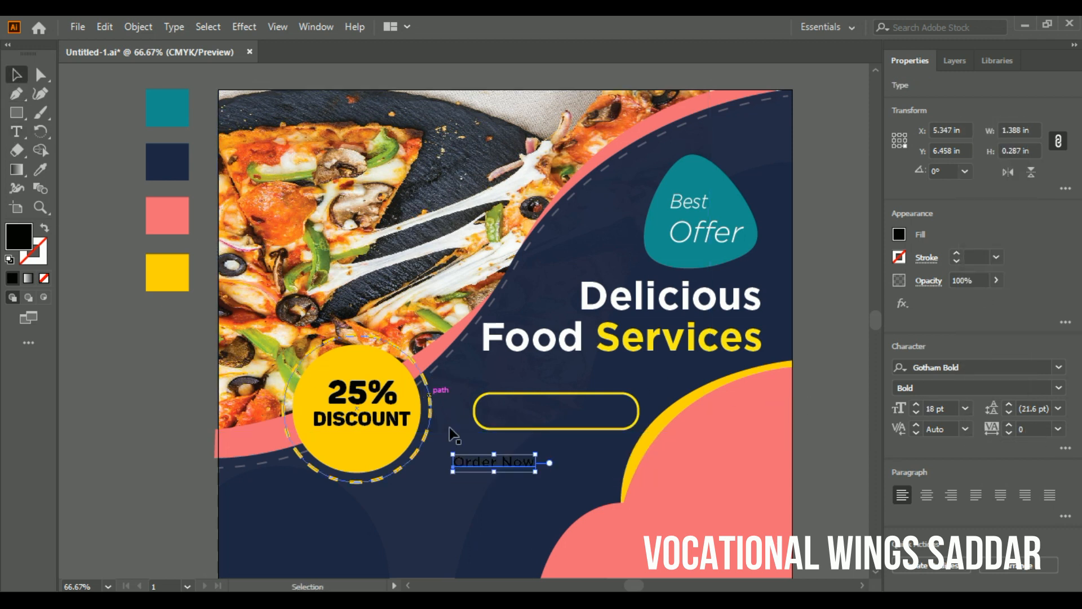
left_click_drag(489, 473, 548, 423)
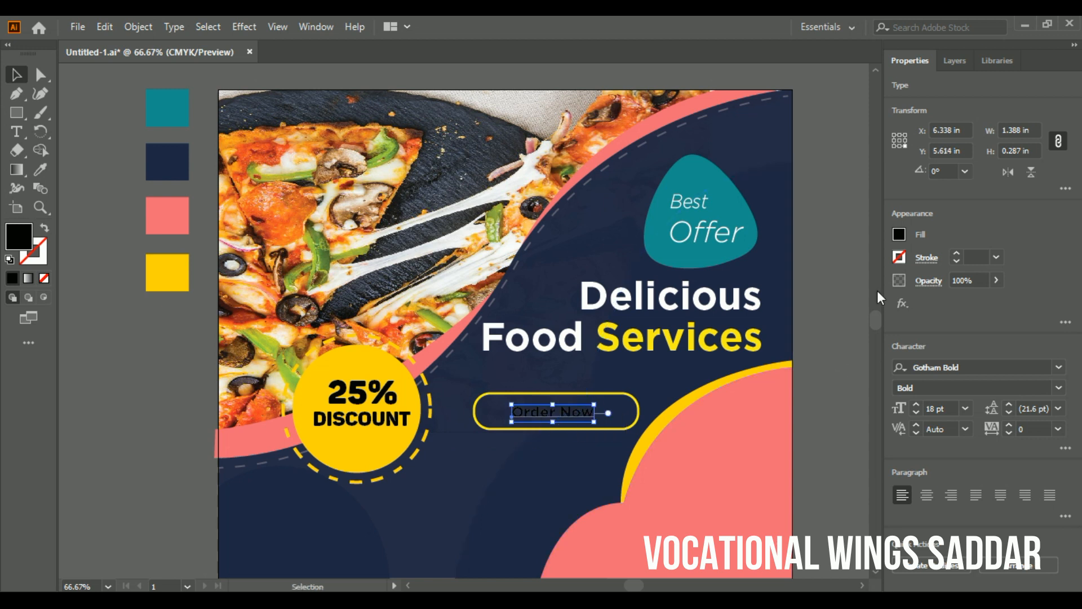
- Fill the "Order Now" text with yellow
left_click(899, 233)
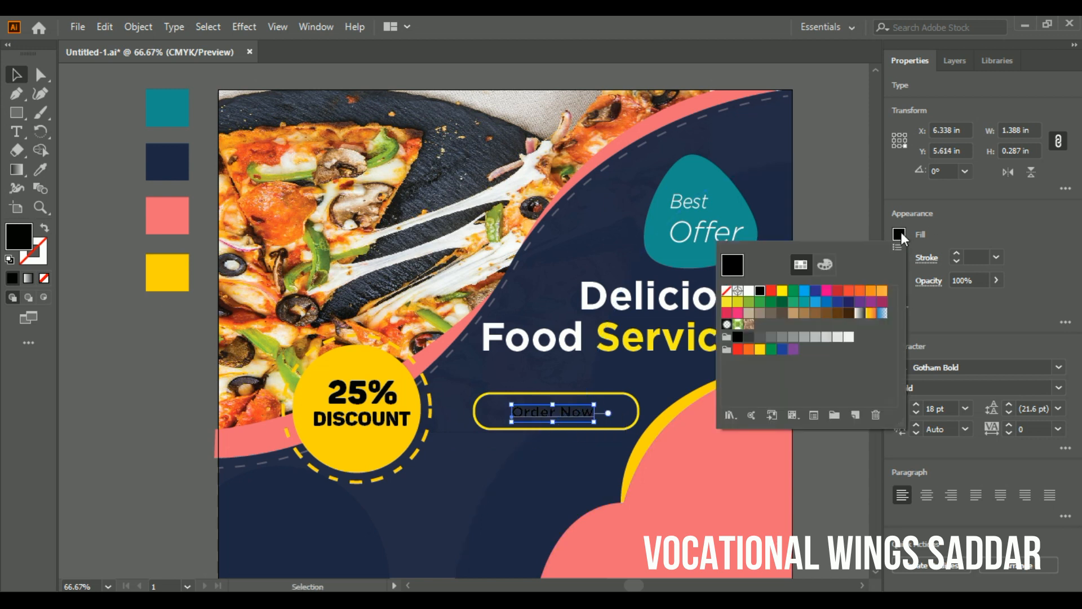
left_click(727, 302)
left_click(759, 28)
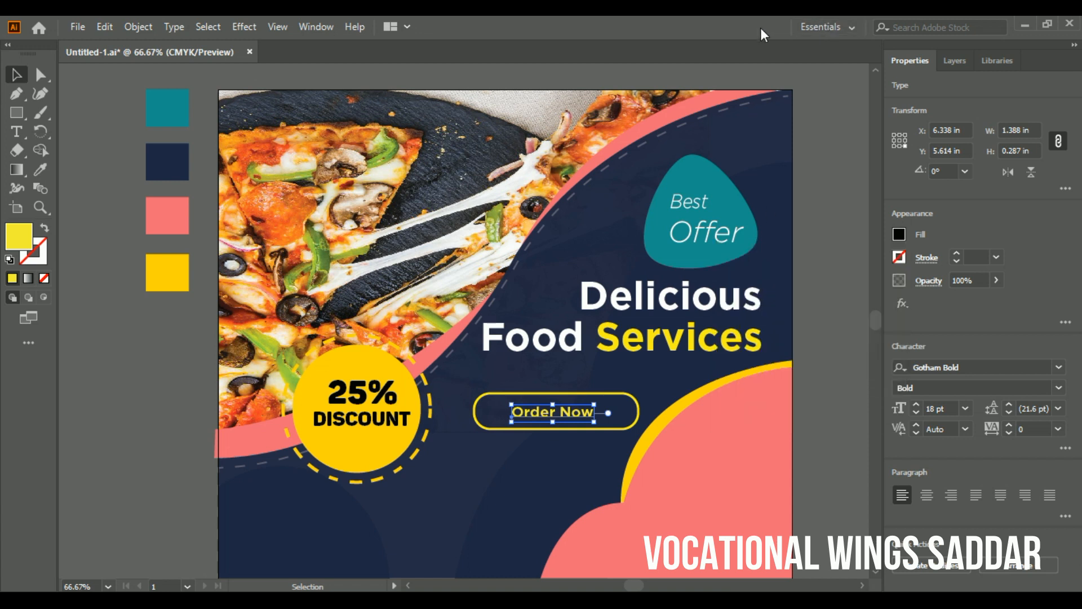
left_click(829, 232)
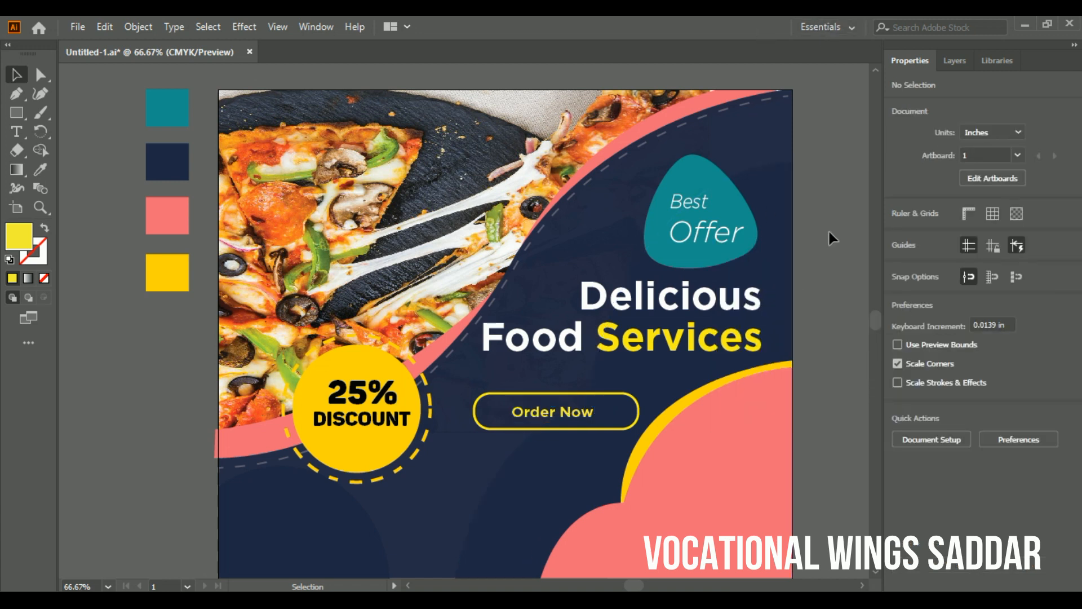
- Shorten the yellow pill outline slightly from its left end, keeping its height
left_click(544, 414)
left_click(536, 430)
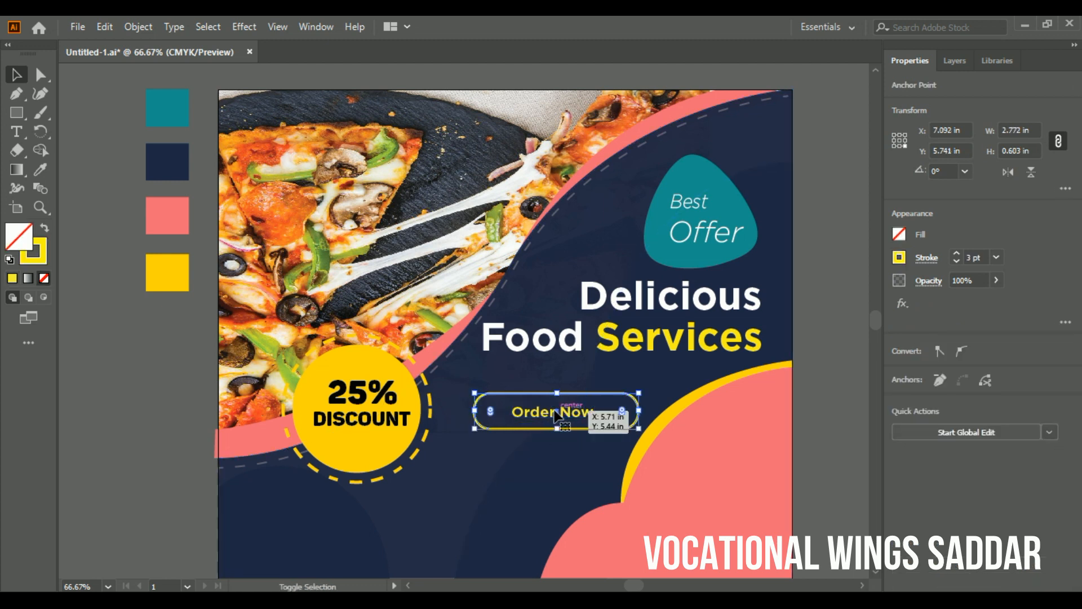
left_click_drag(487, 394, 504, 395)
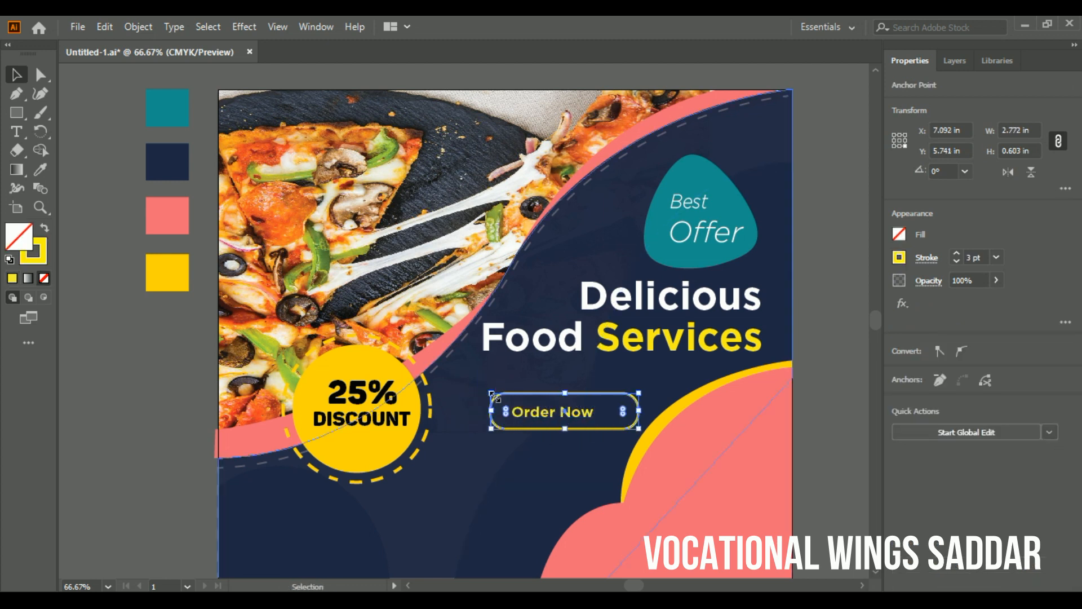
- Nudge the "Order Now" text to the right until it is centred in the shortened pill outline
left_click(539, 416)
key("Right")
key("Right")
key("Right")
key("Right")
key("Right")
key("Right")
key("Right")
key("Right")
key("Right")
key("Right")
key("Right")
key("Right")
key("Right")
key("Right")
key("Right")
key("Right")
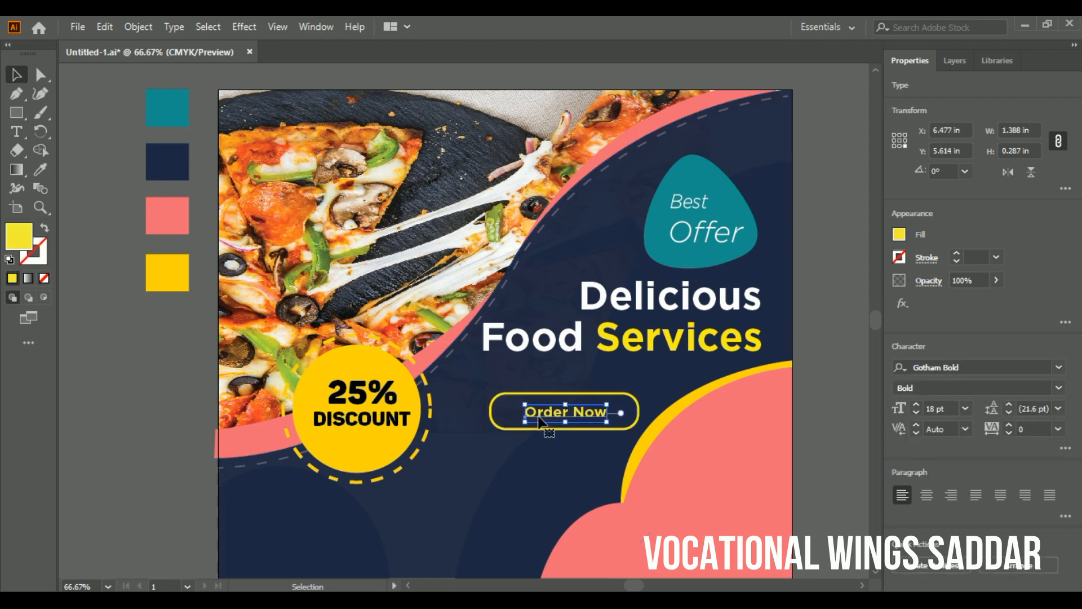
left_click(836, 198)
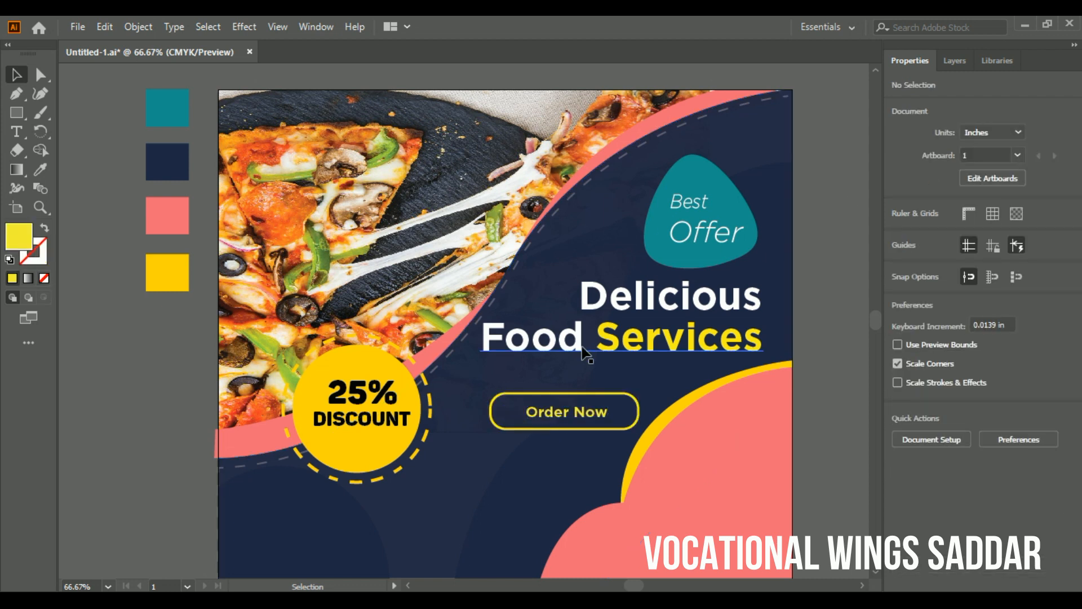
- Draw a fully rounded pill about 2.29 by 0.61 in near the poster's lower-left corner and fill it with the teal swatch colour
key("ctrl+minus")
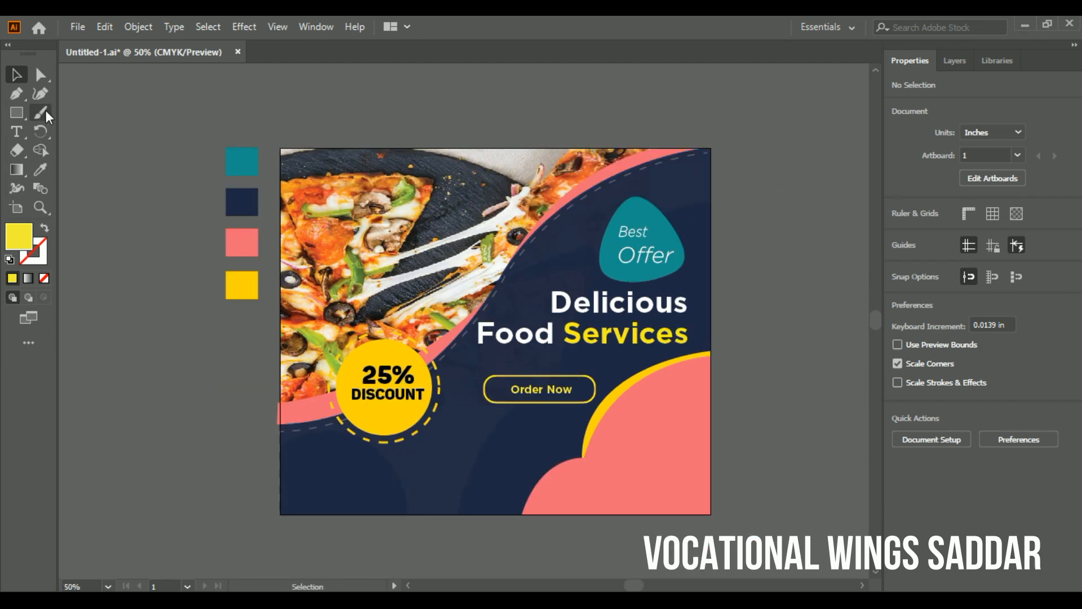
left_click(17, 116)
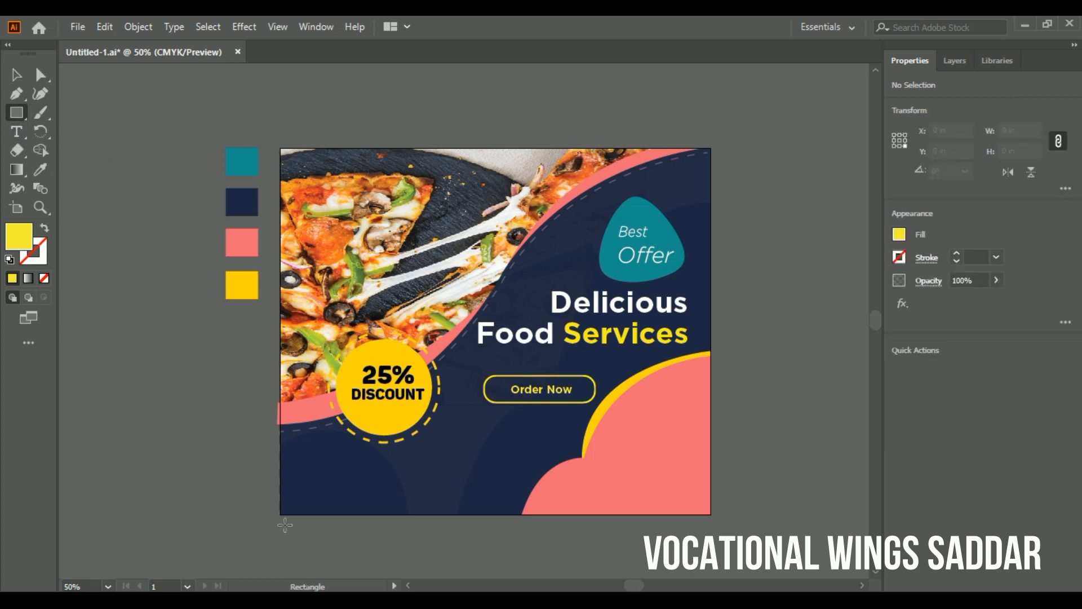
mouse_move(300, 479)
left_mouse_down()
mouse_move(431, 510)
mouse_move(401, 506)
left_mouse_up()
left_click(33, 79)
left_click_drag(312, 493, 328, 498)
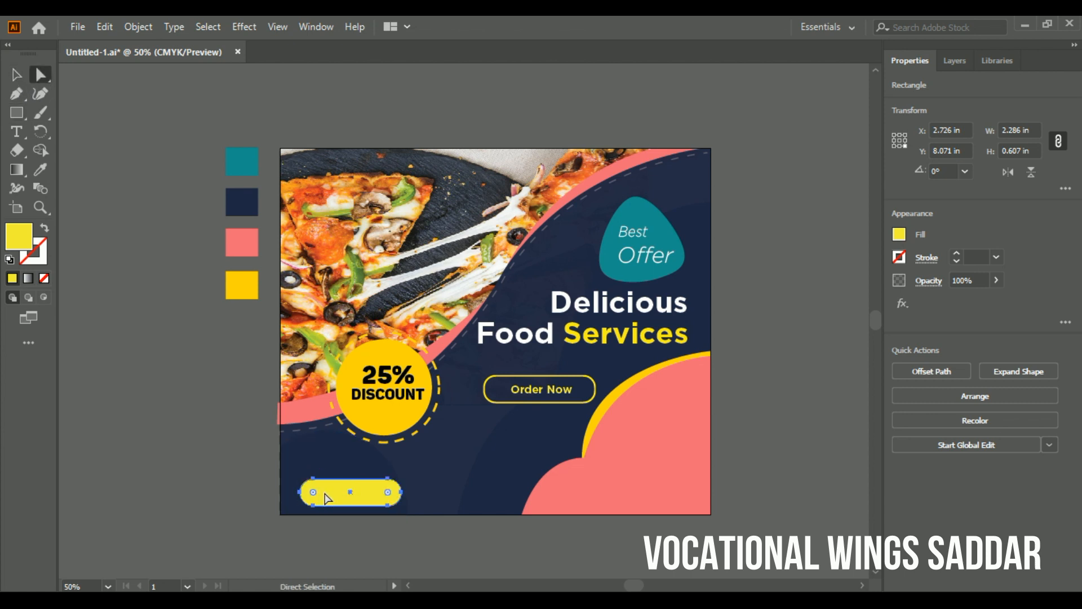
left_click(40, 169)
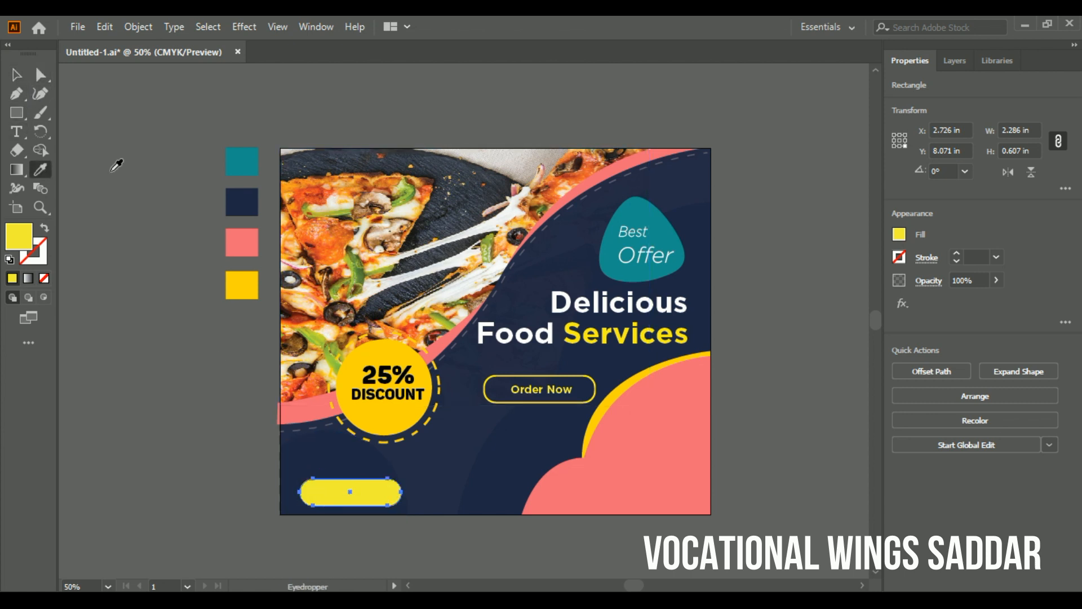
left_click(242, 164)
- Add a "Free Delivery" text object above and to the right of the teal pill
left_click(16, 132)
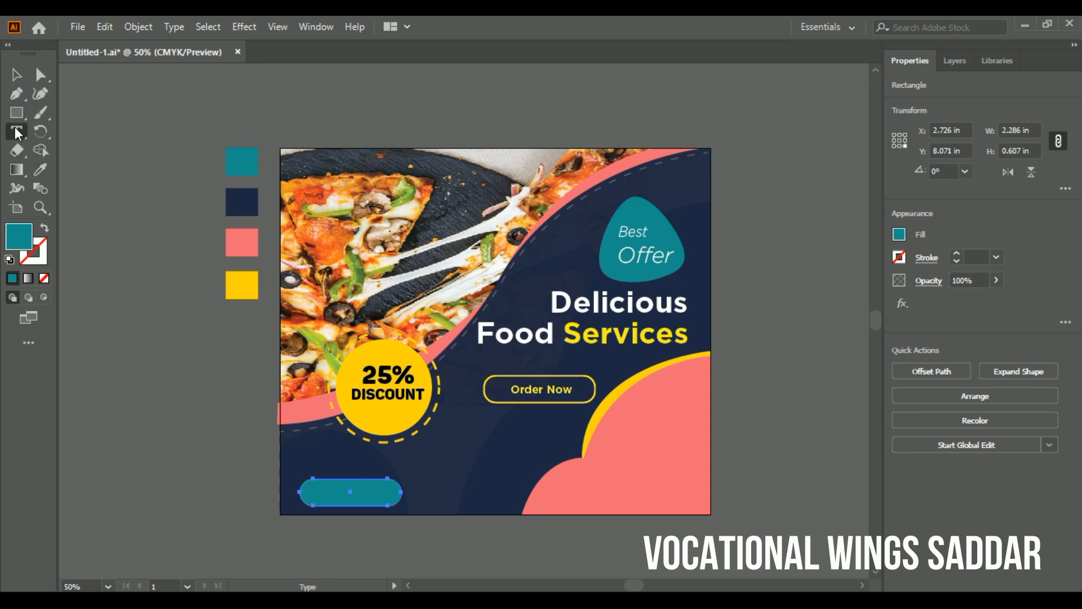
left_click(427, 458)
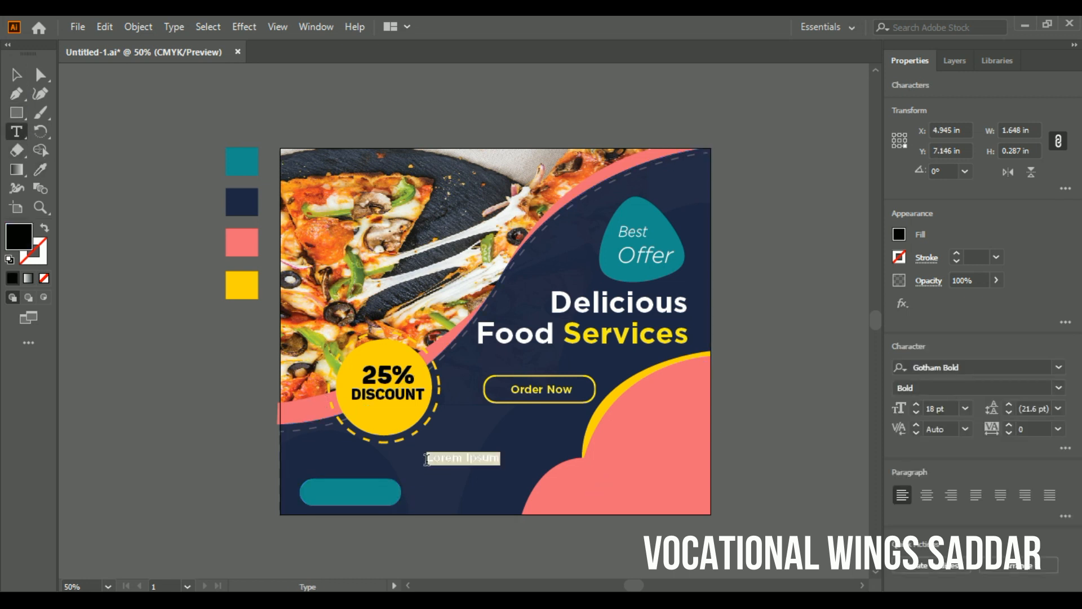
key("BackSpace")
key("BackSpace")
type("food")
key("BackSpace")
key("BackSpace")
key("BackSpace")
key("BackSpace")
type("Free")
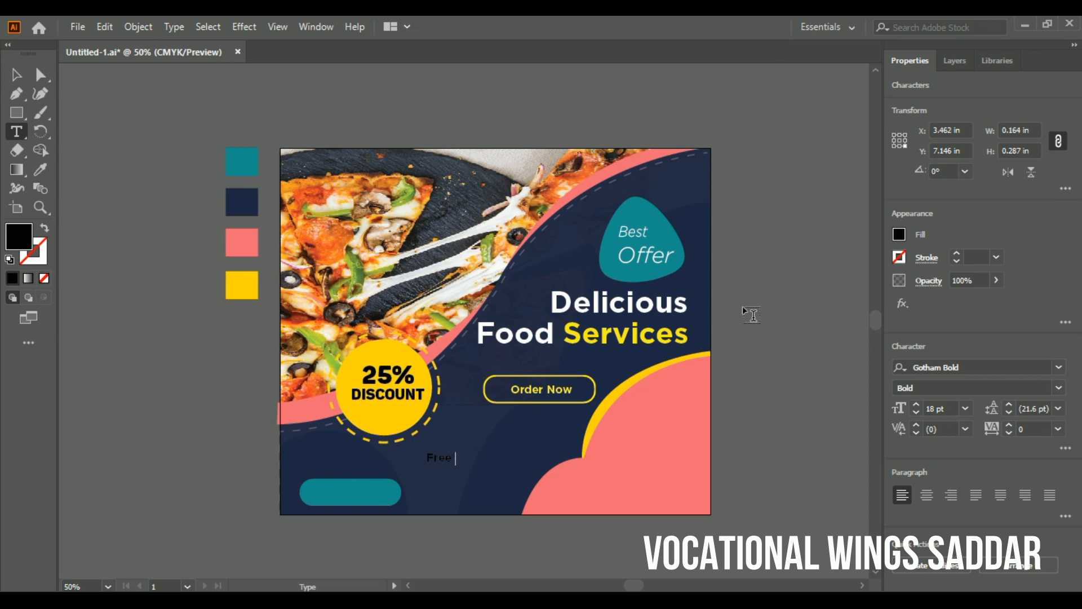
type(" Deliver")
- Fill the "Free Delivery" text with white and centre it on the teal pill
key("ctrl+a")
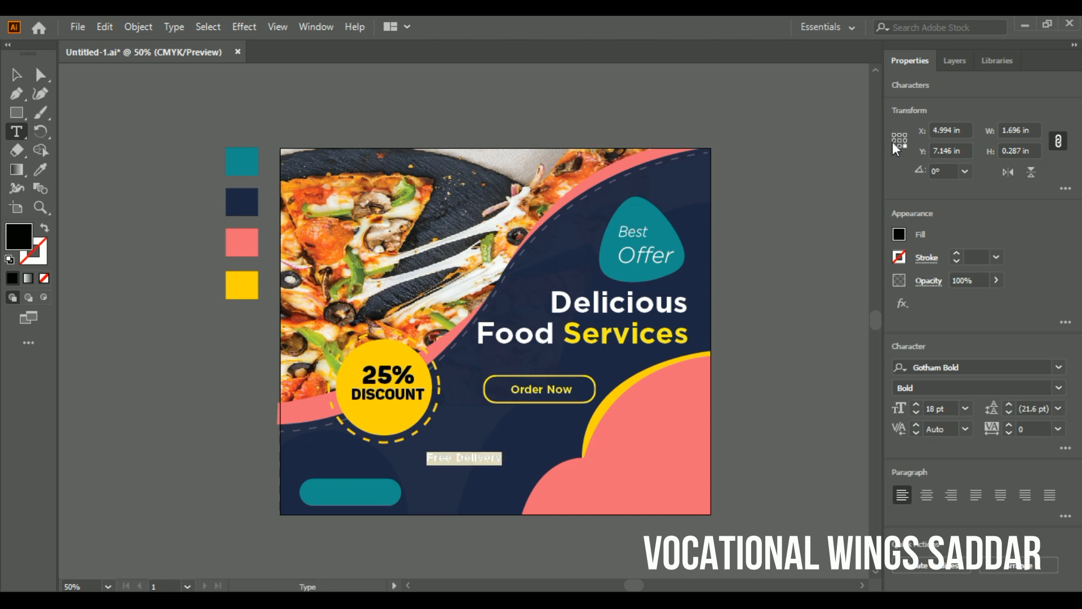
left_click(899, 234)
left_click(750, 291)
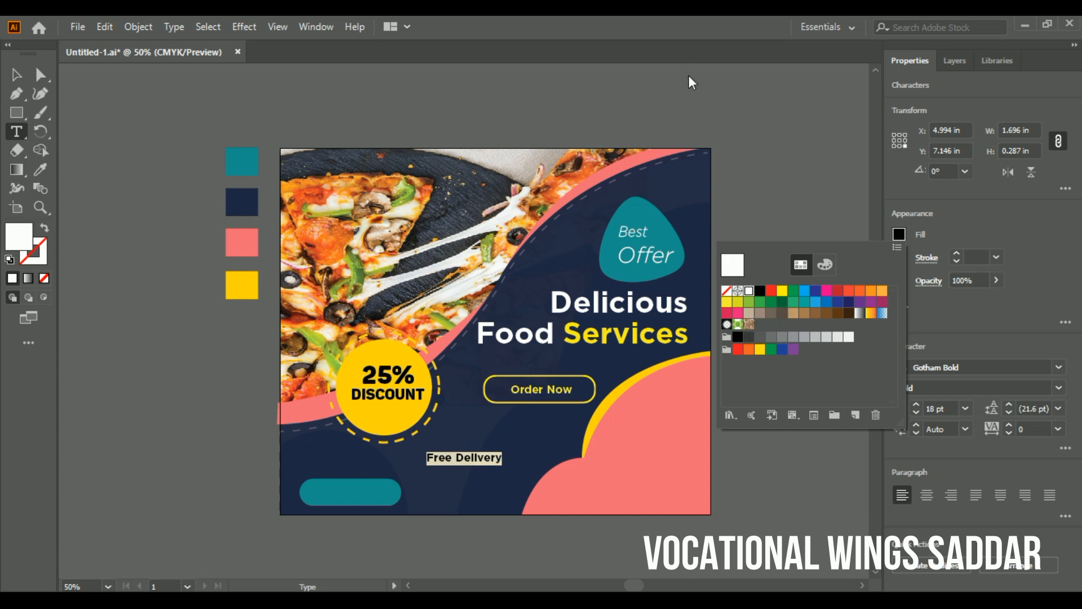
left_click(18, 75)
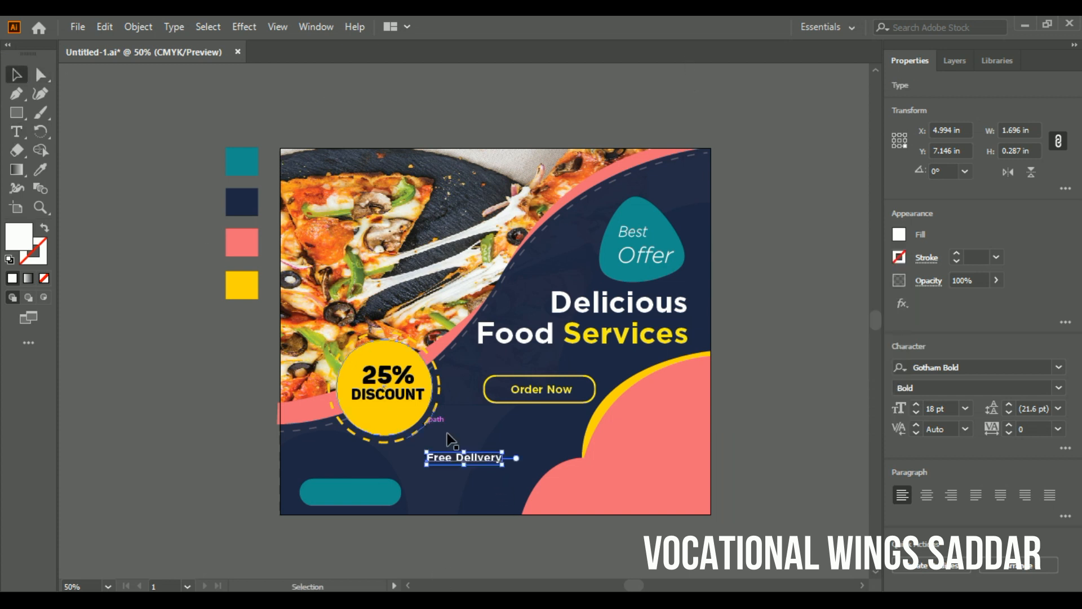
left_click_drag(449, 457, 344, 490)
left_click(472, 501)
left_click(419, 442)
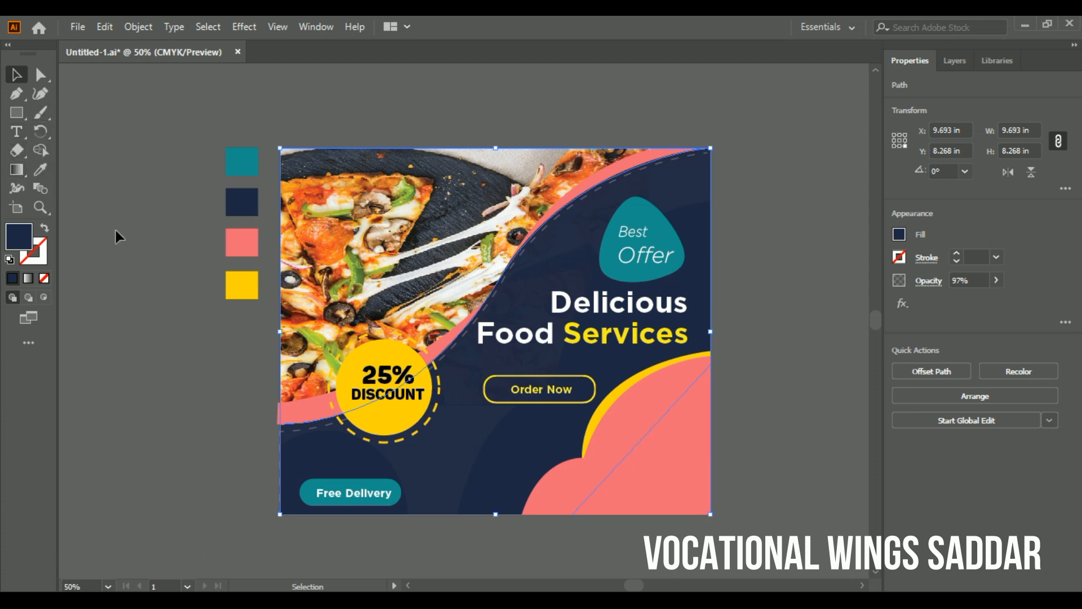
- Add a text object with the contact phone number just right of the teal pill
left_click(22, 133)
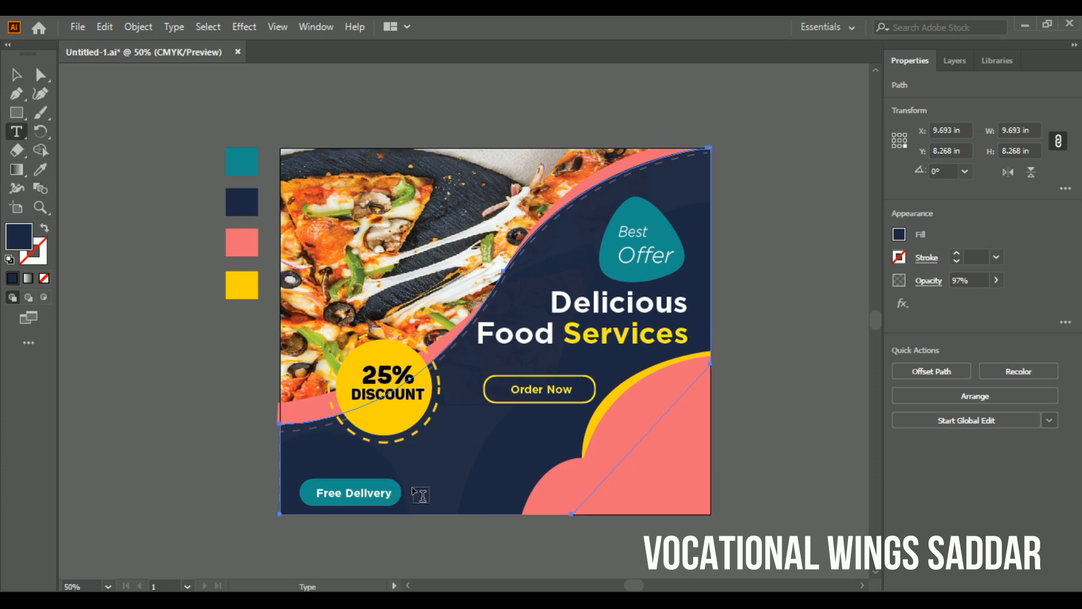
left_click(413, 492)
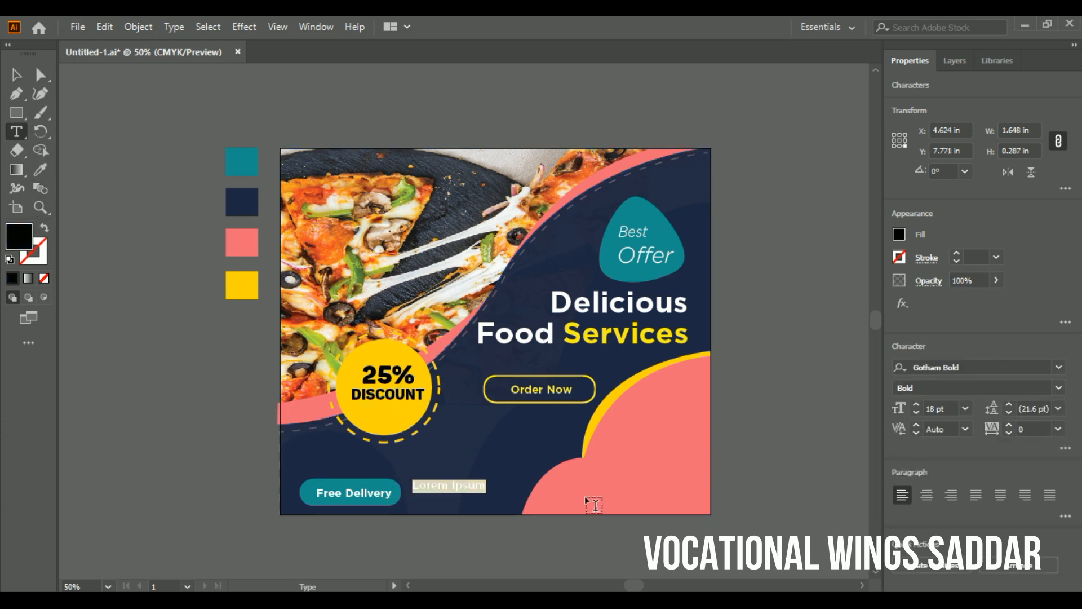
key("BackSpace")
type("+123-456-7890")
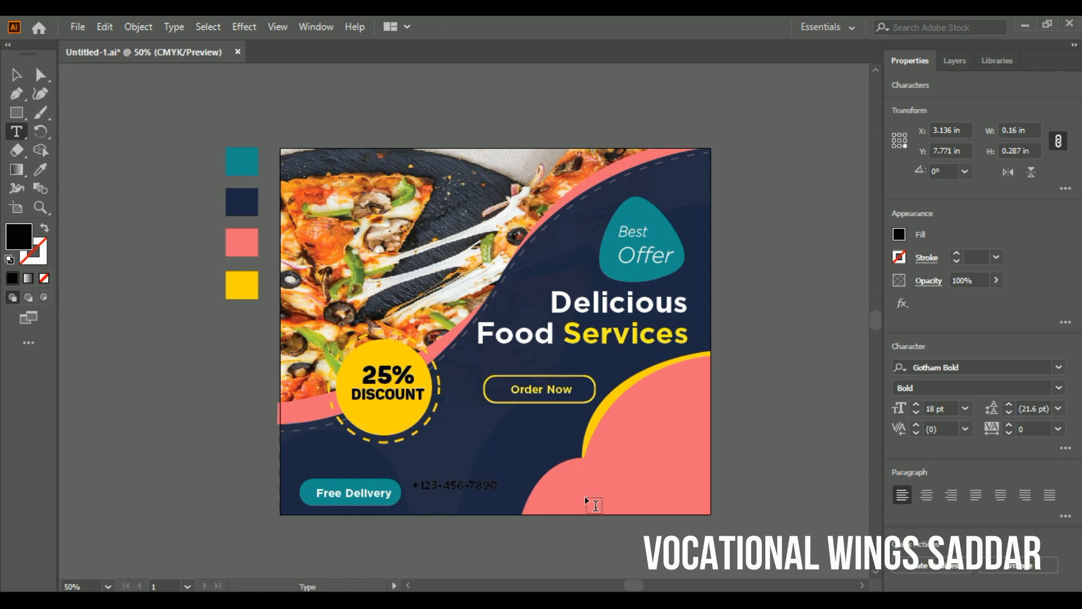
- Set the phone number text to 21 pt and fill it with white
key("ctrl+a")
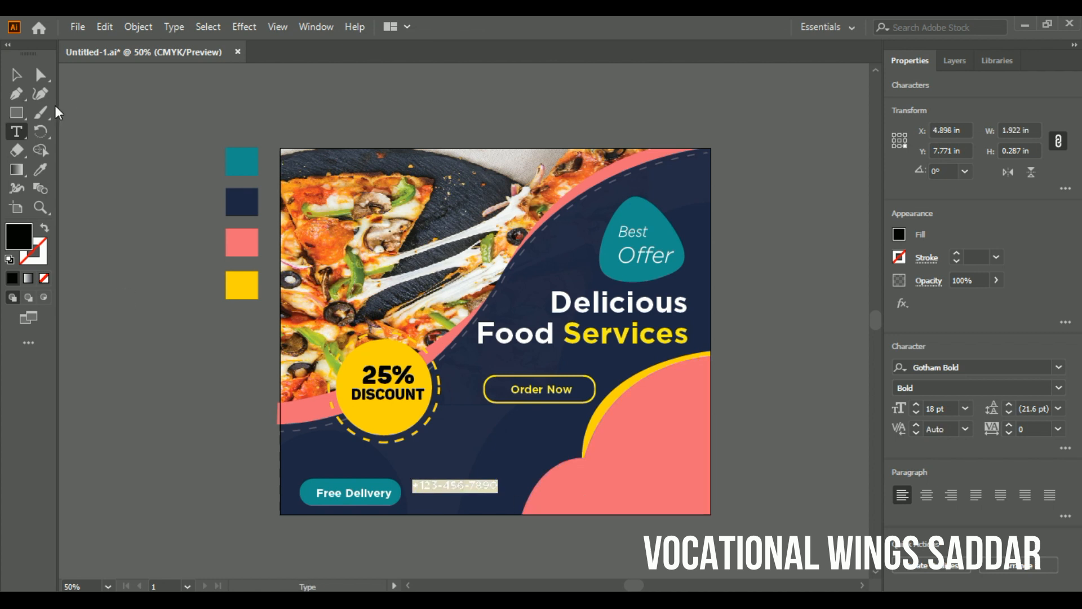
left_click(968, 408)
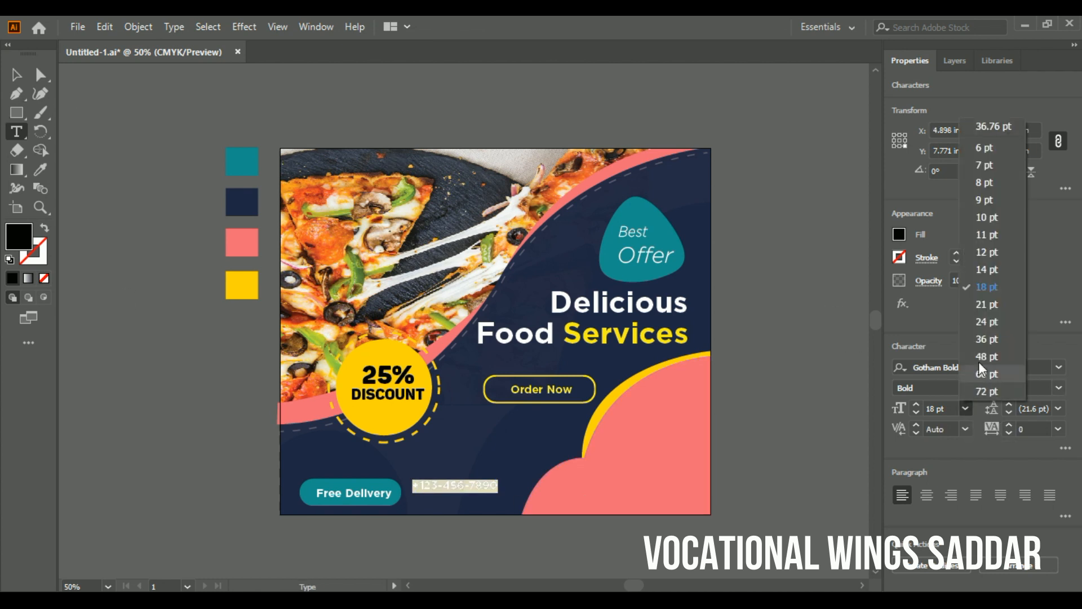
left_click(982, 310)
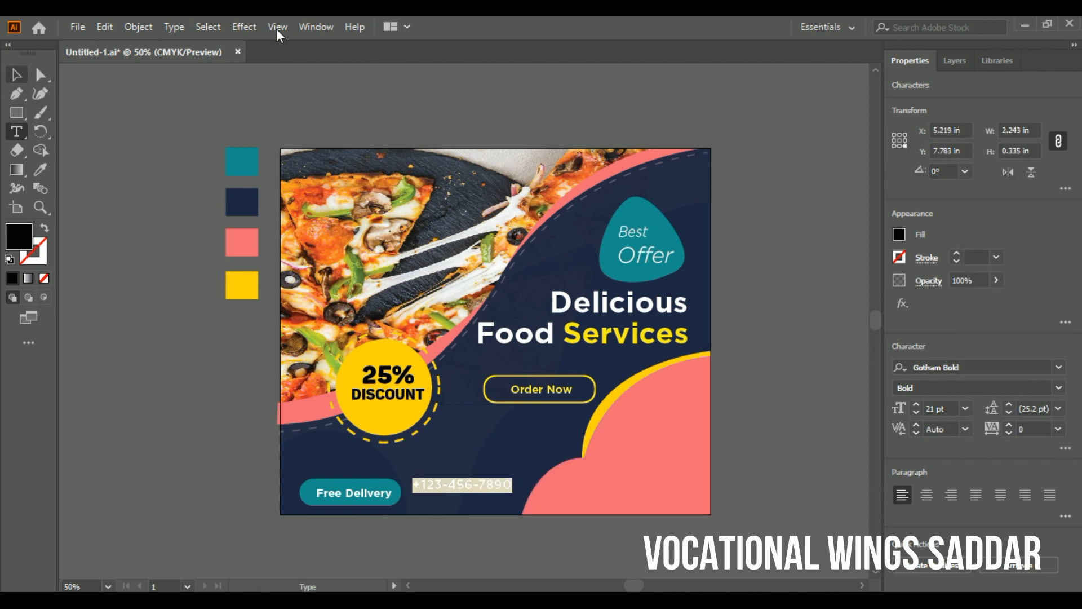
left_click(898, 234)
left_click(749, 290)
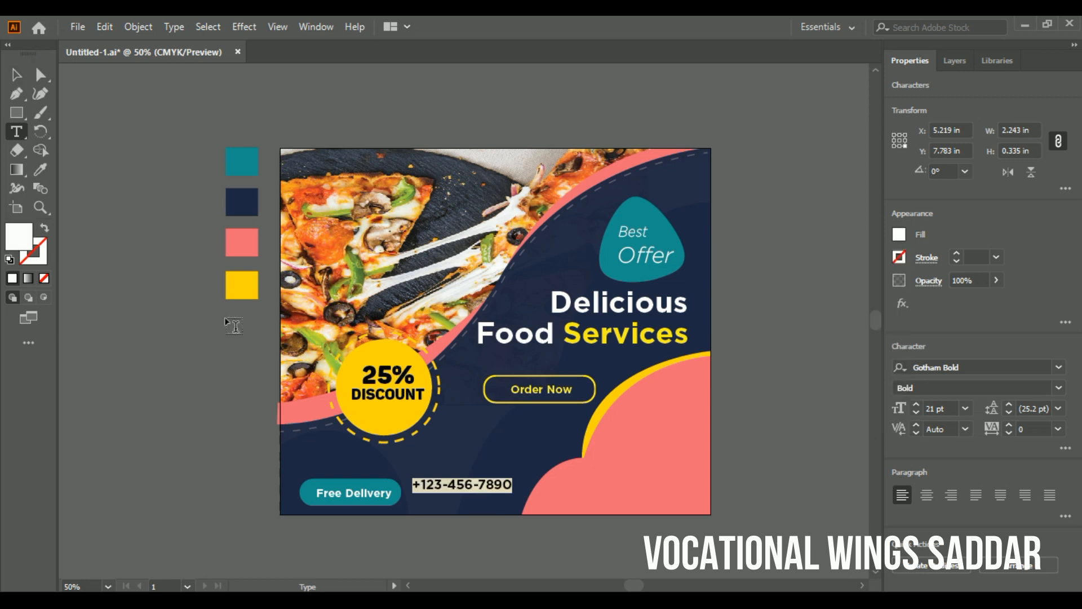
- Nudge the phone number down and slightly right to line it up with the "Free Delivery" pill
left_click(25, 76)
key("Down")
key("Down")
key("Down")
key("Down")
key("Down")
key("Down")
key("Down")
key("Down")
key("Down")
key("Down")
key("Down")
key("Down")
key("Down")
key("Down")
key("Down")
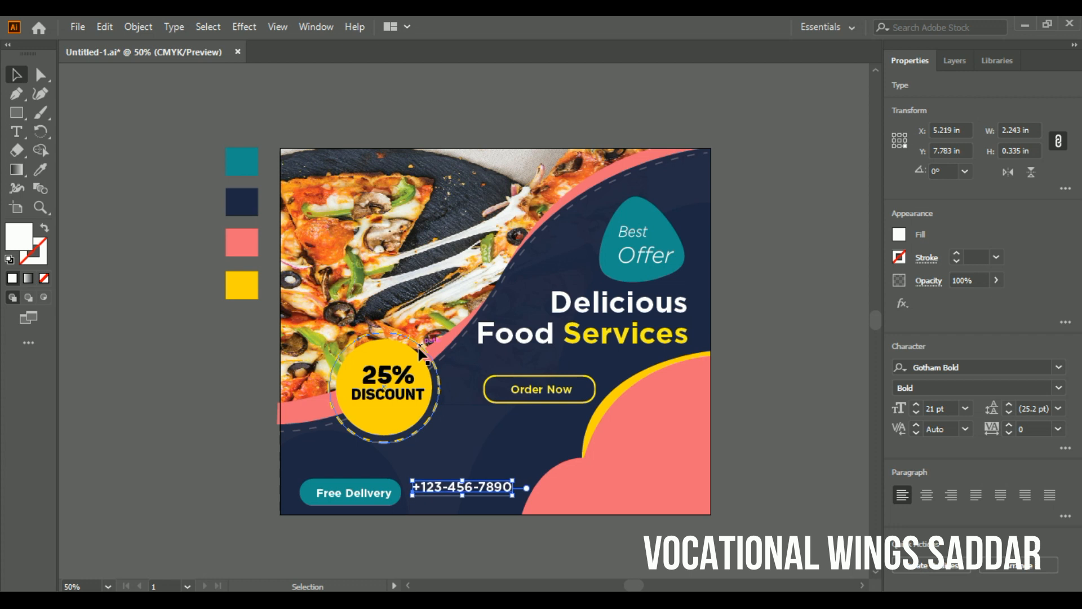
key("Right")
key("Right")
key("Right")
key("Right")
key("Right")
key("Up")
key("Up")
left_click(732, 140)
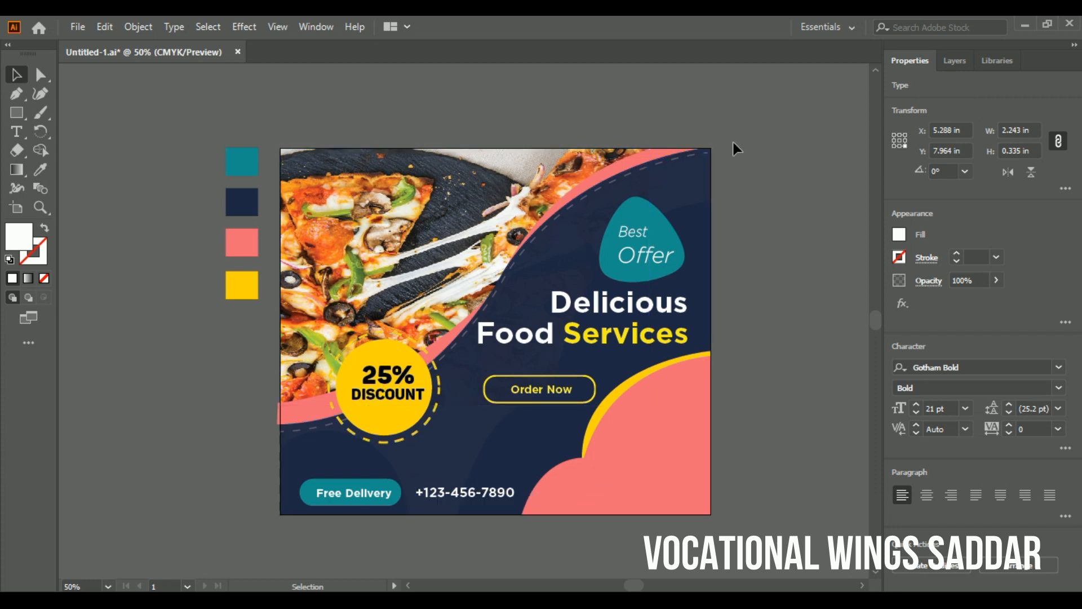